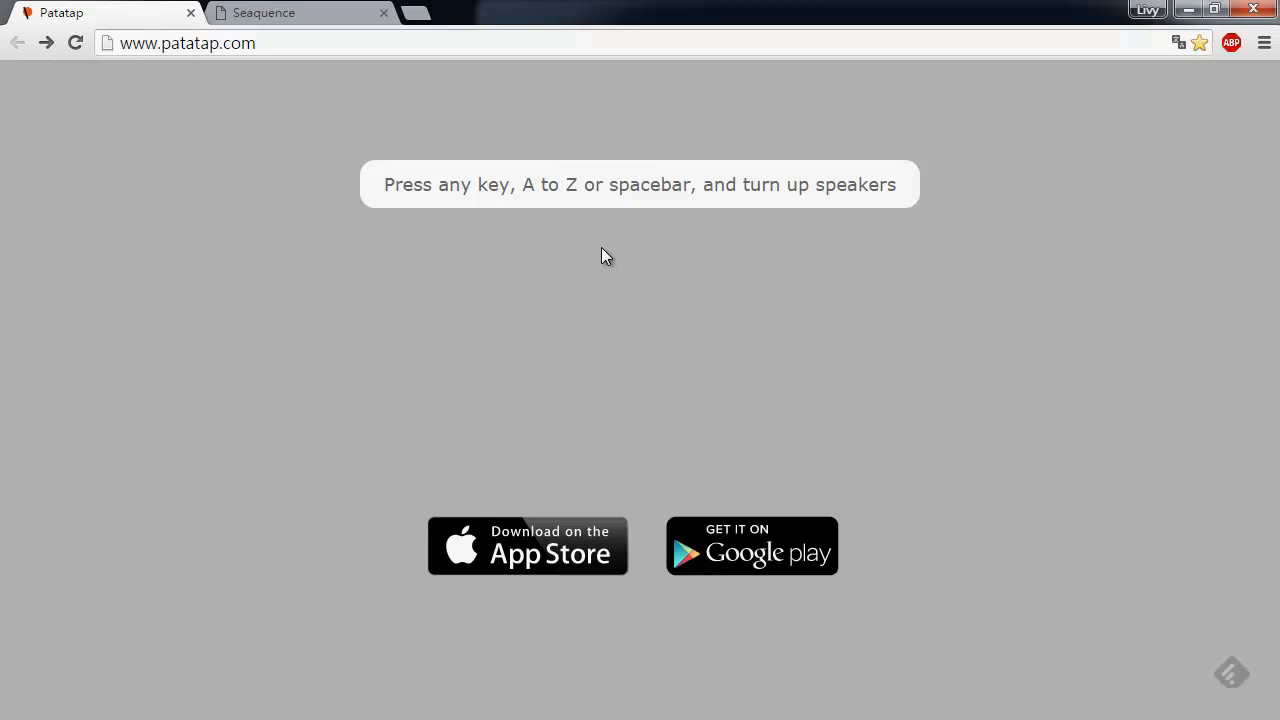
# Step: Play the sound animations for the letters A, S, D, F, G, H and J in sequence
pyautogui.press('a')
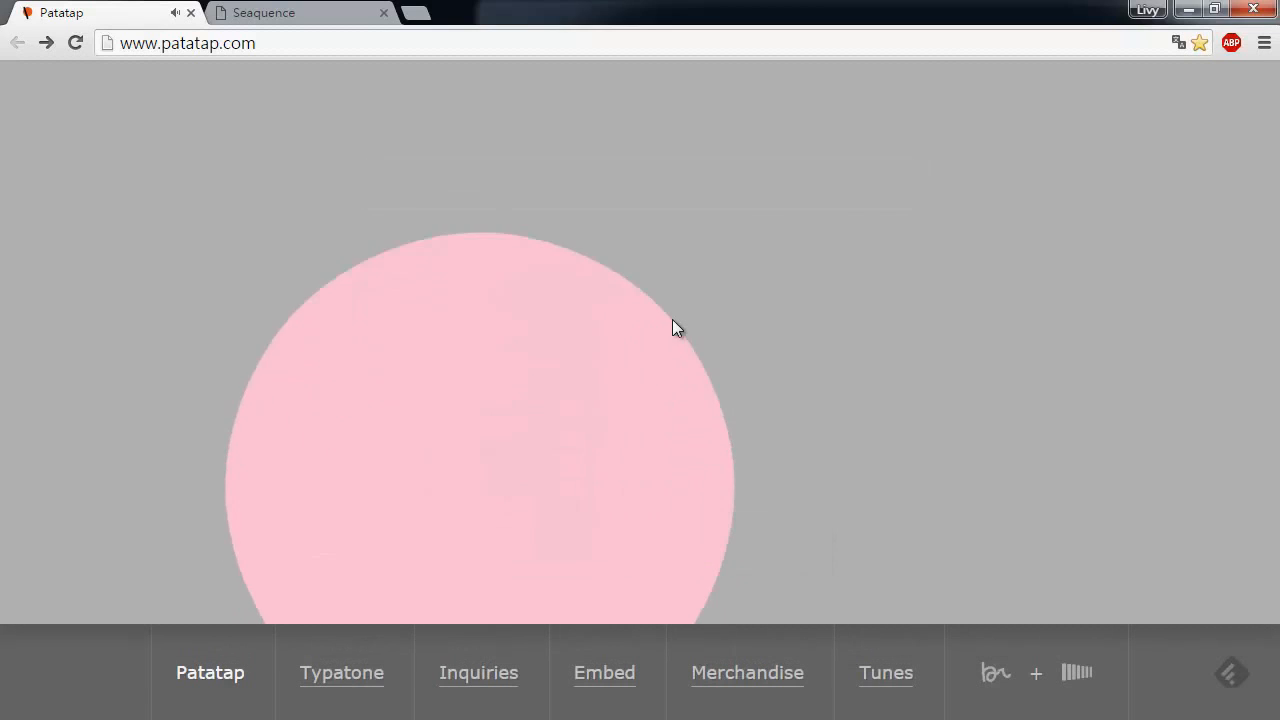
pyautogui.press('s')
pyautogui.press('d')
pyautogui.press('f')
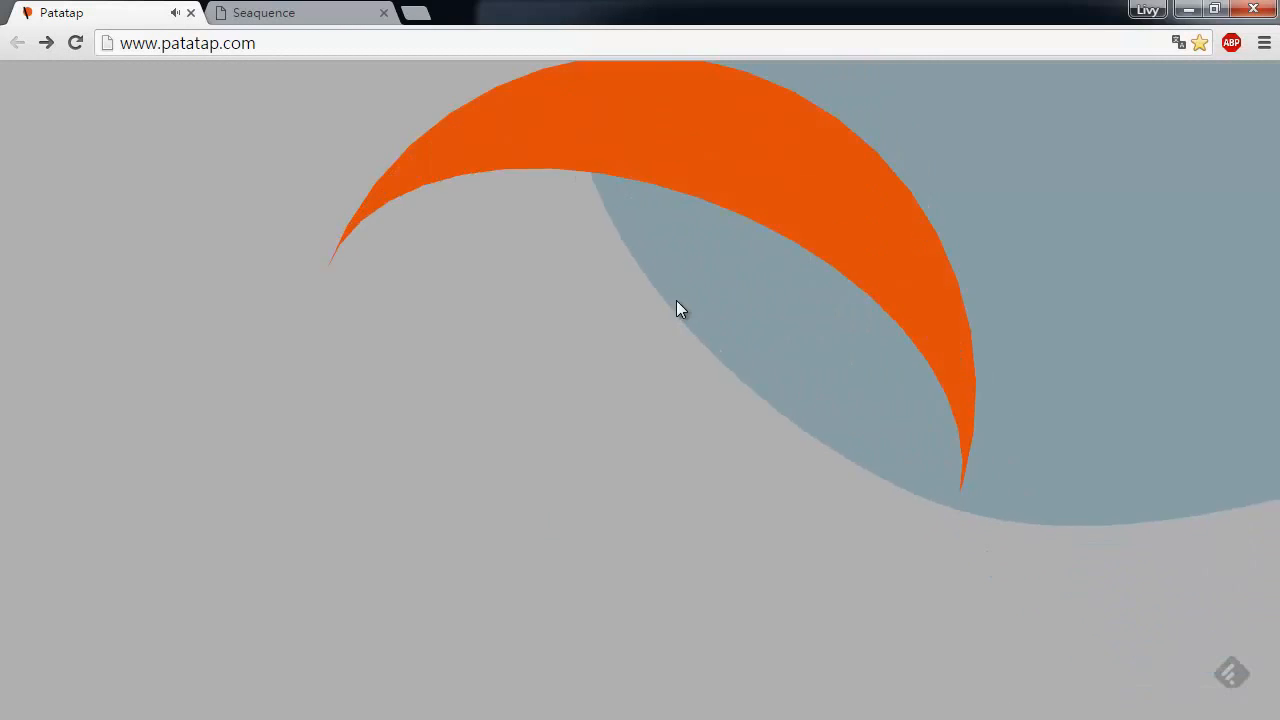
pyautogui.press('g')
pyautogui.press('h')
pyautogui.press('j')
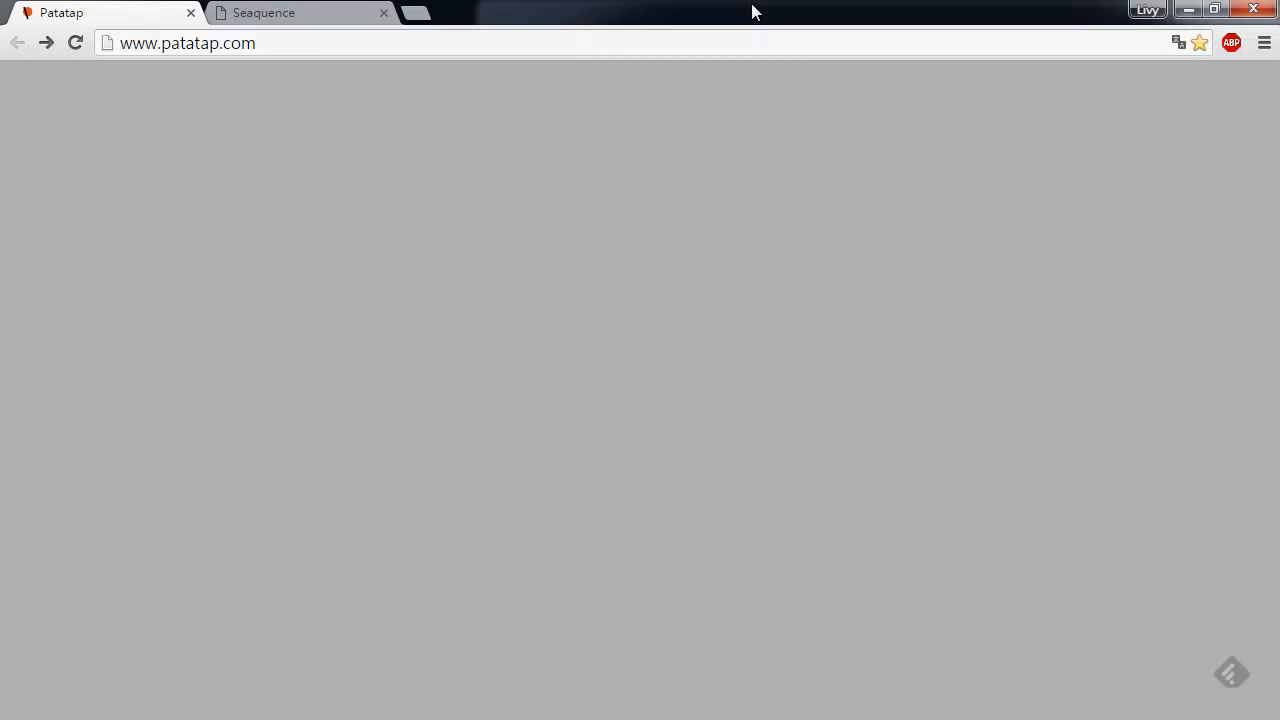
# Step: Play the A, S and D sounds on the grey set and switch to the following colour and sound set
pyautogui.press('a')
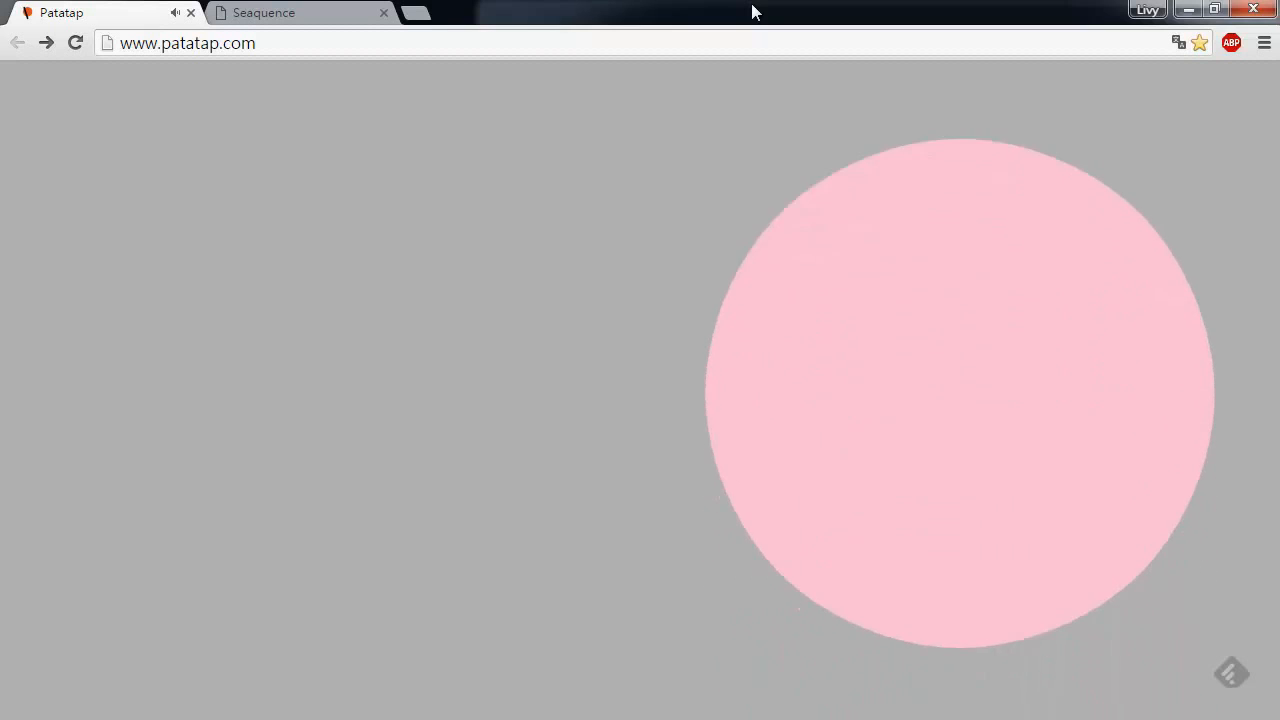
pyautogui.press('s')
pyautogui.press('d')
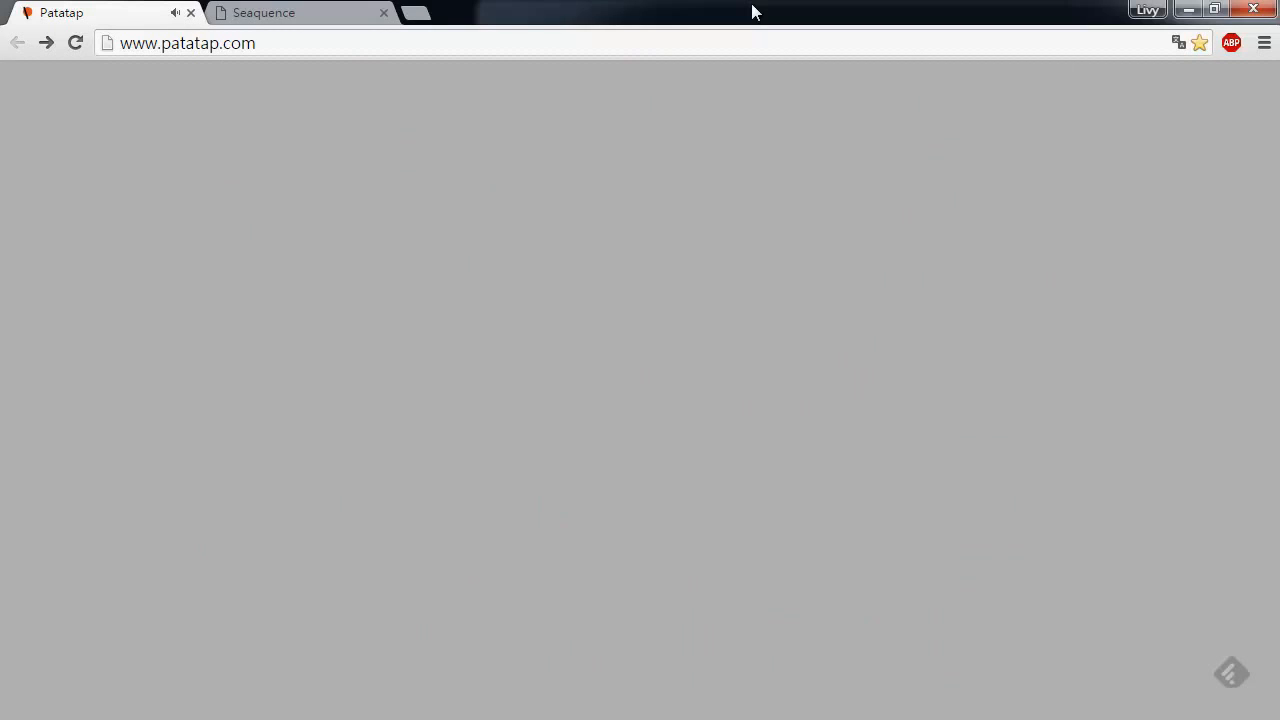
pyautogui.press('space')
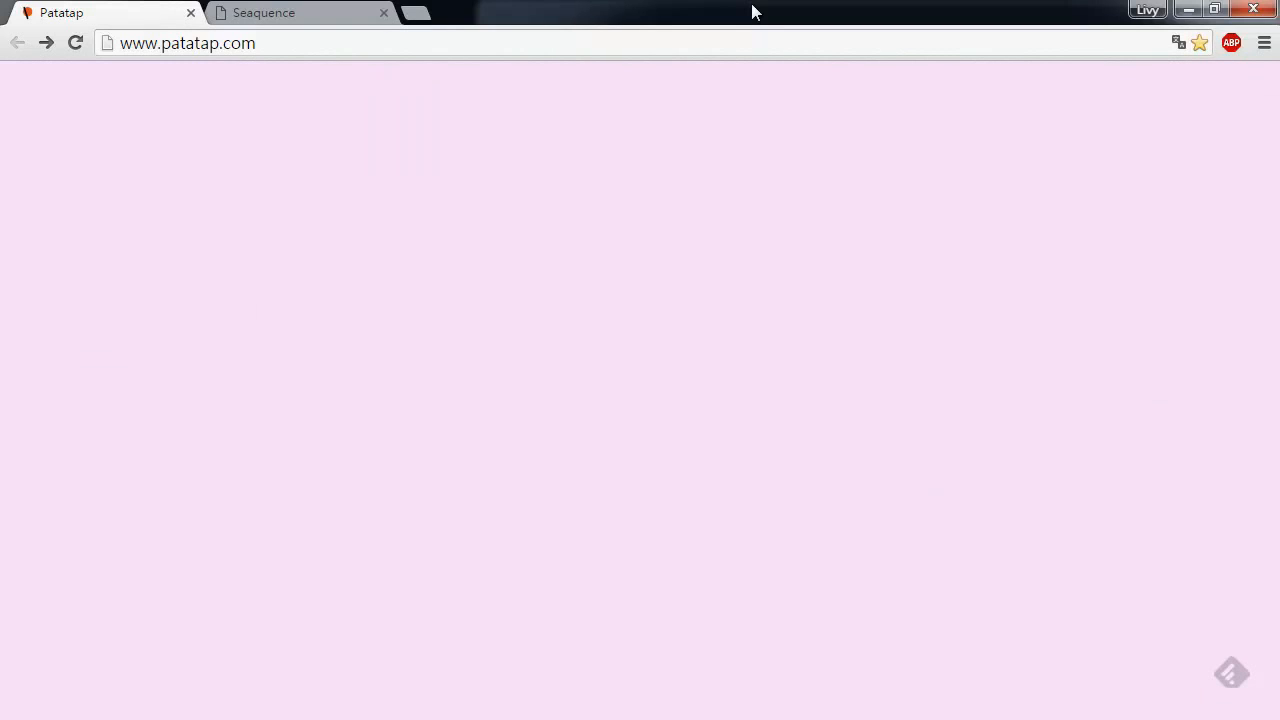
# Step: Play A twice on the pink set, and A three times plus S on the orange set, advancing to another set after each
pyautogui.press('a')
pyautogui.press('a')
pyautogui.press('space')
pyautogui.press('a')
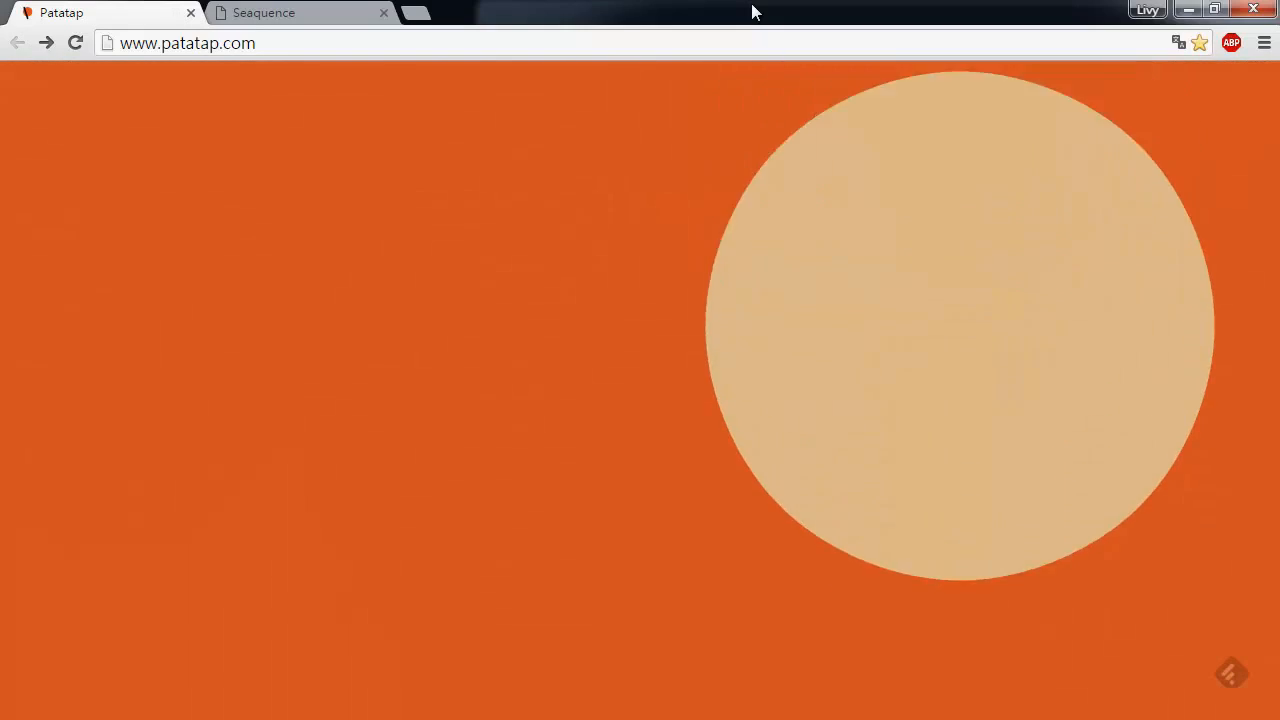
pyautogui.press('a')
pyautogui.press('a')
pyautogui.press('s')
pyautogui.press('space')
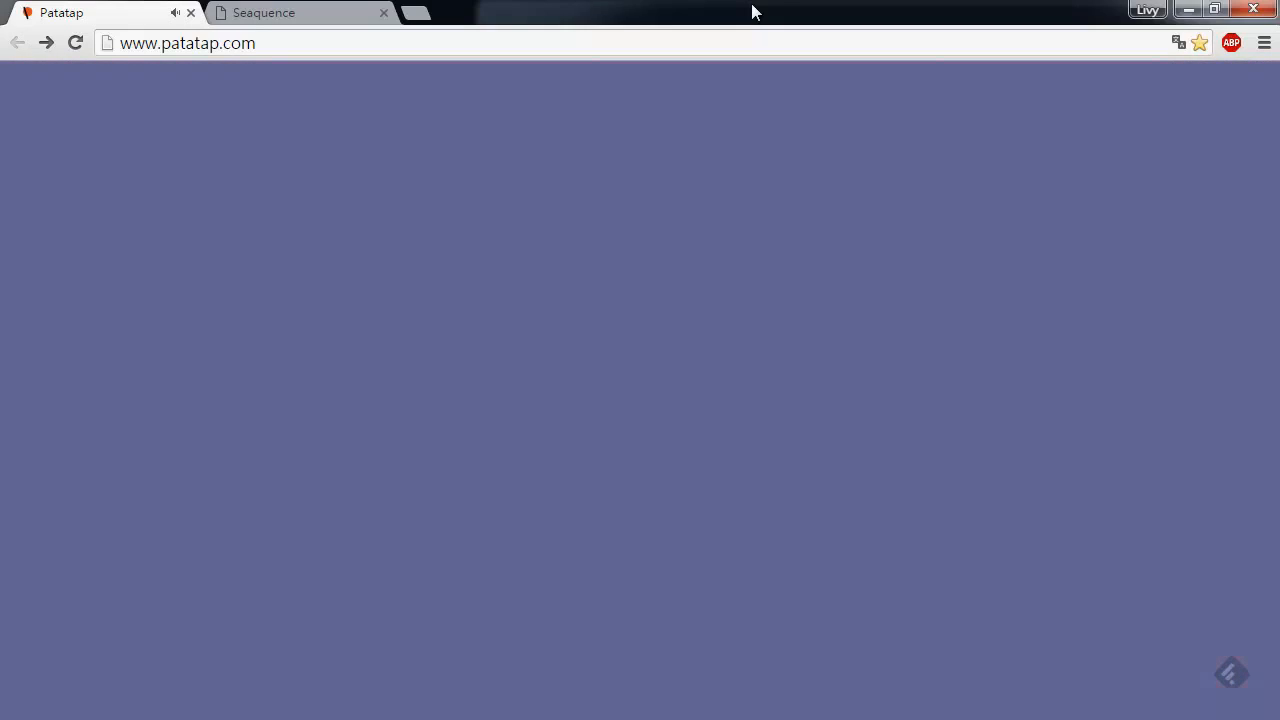
# Step: Play A and S on the purple set, and A, D, A on the beige set, advancing to another set after each
pyautogui.press('a')
pyautogui.press('s')
pyautogui.press('space')
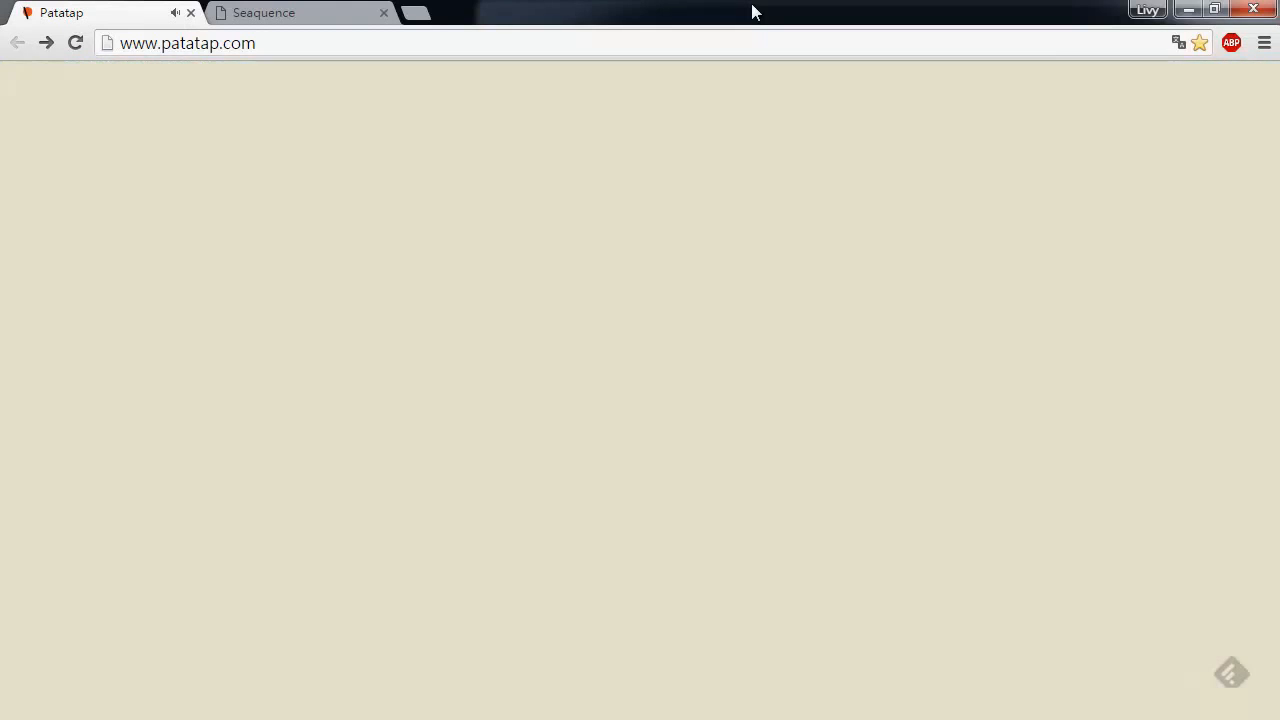
pyautogui.press('a')
pyautogui.press('d')
pyautogui.press('a')
pyautogui.press('space')
# Step: Play the A sound four times on the mauve set and return to the grey set
pyautogui.press('a')
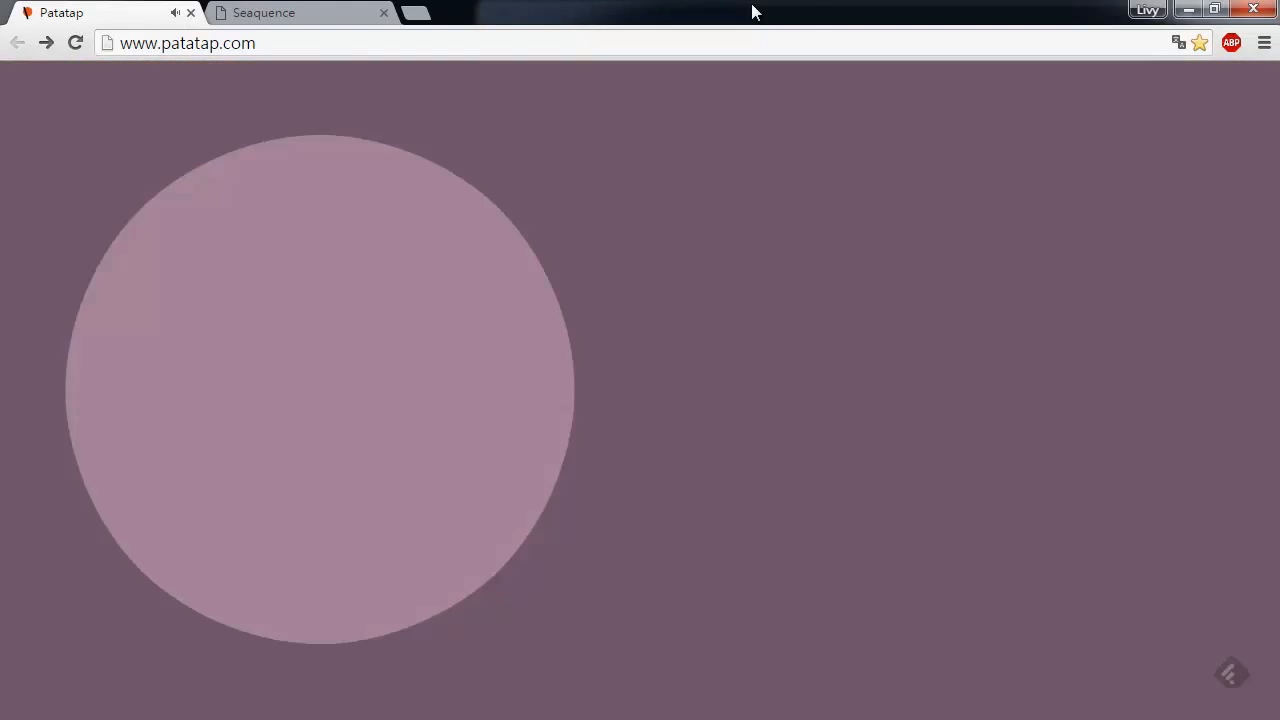
pyautogui.press('a')
pyautogui.press('a')
pyautogui.press('a')
pyautogui.press('space')
# Step: Play the A, S, D and F sounds once each on the grey set
pyautogui.press('a')
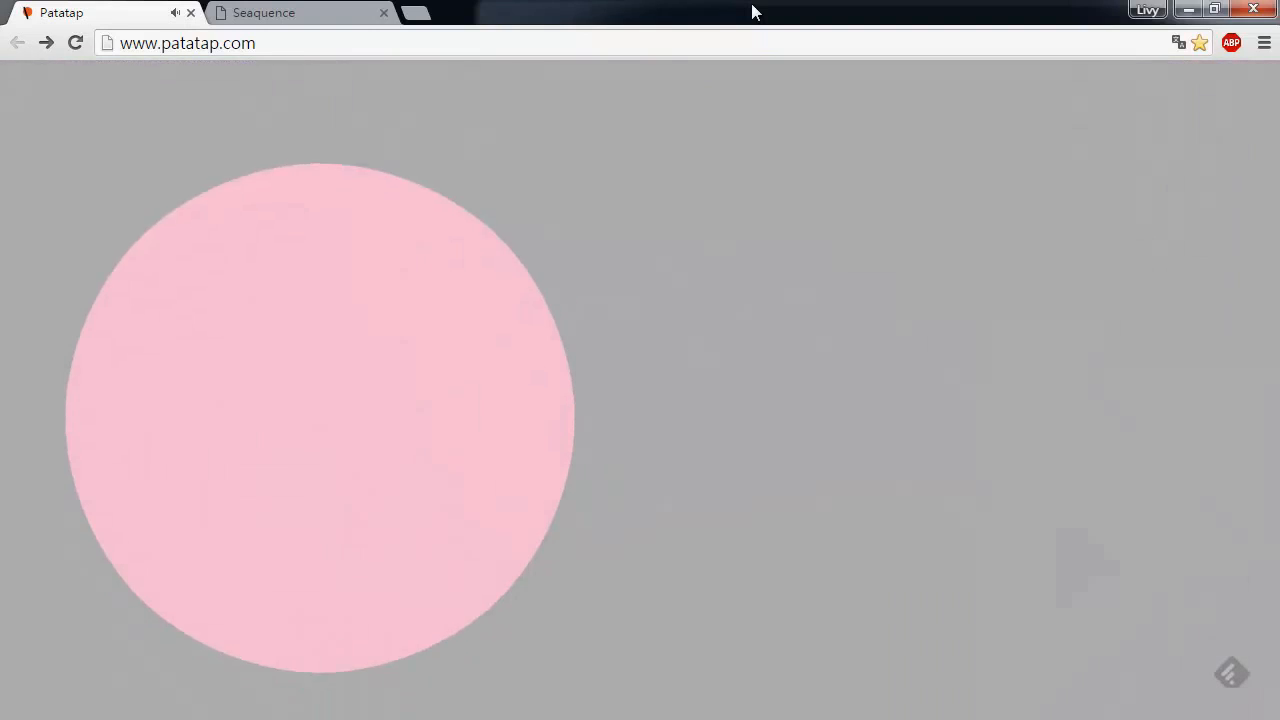
pyautogui.press('s')
pyautogui.press('d')
pyautogui.press('f')
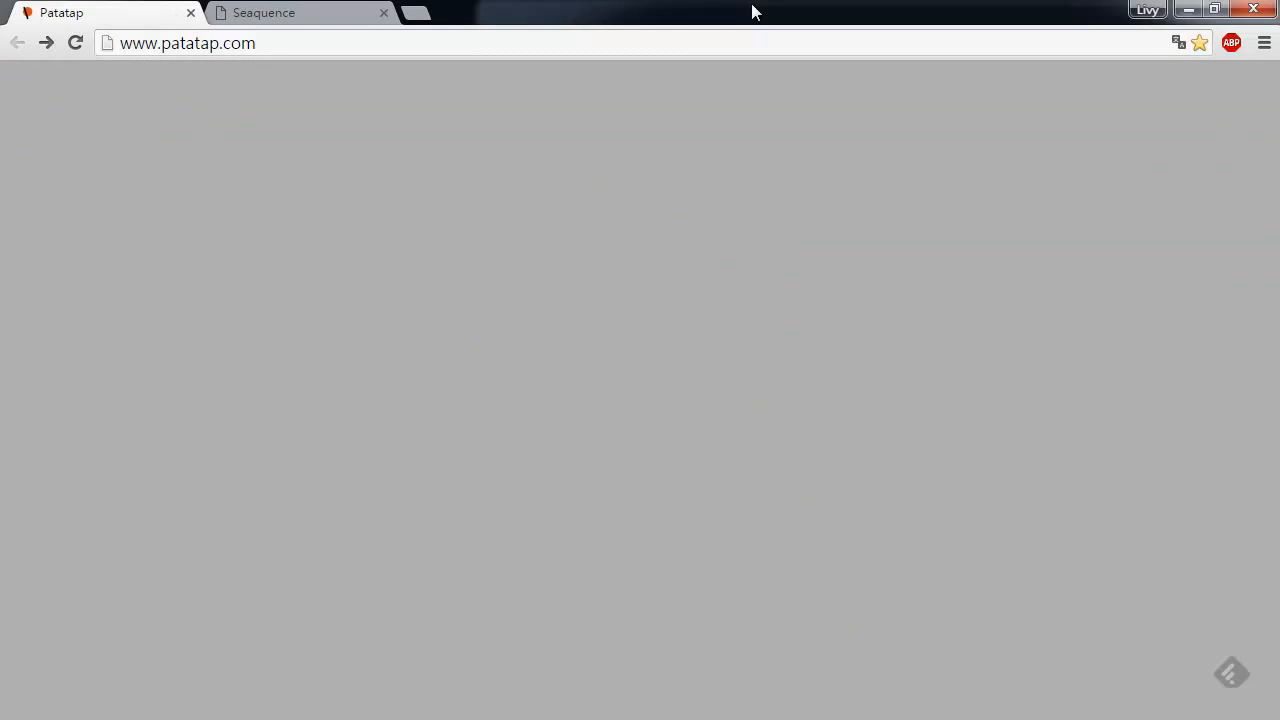
# Step: Play the A sound five times in a row, followed by S and D
pyautogui.press('a')
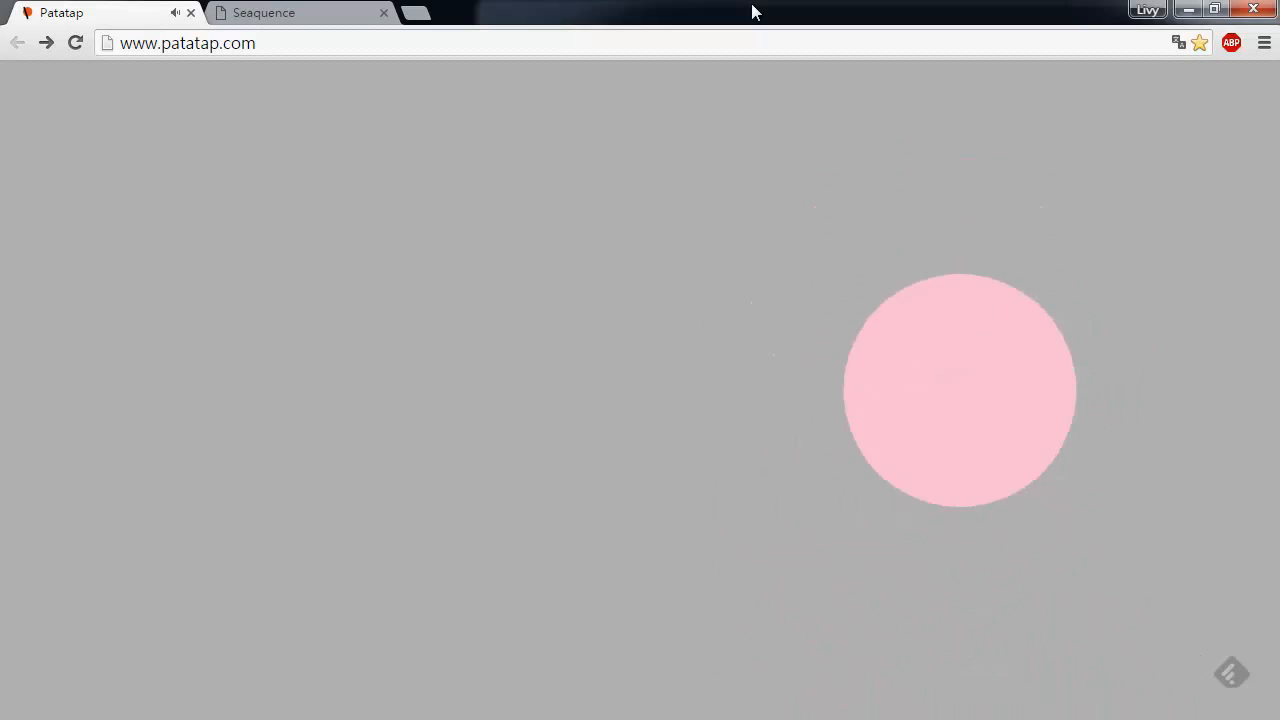
pyautogui.press('a')
pyautogui.press('a')
pyautogui.press('a')
pyautogui.press('a')
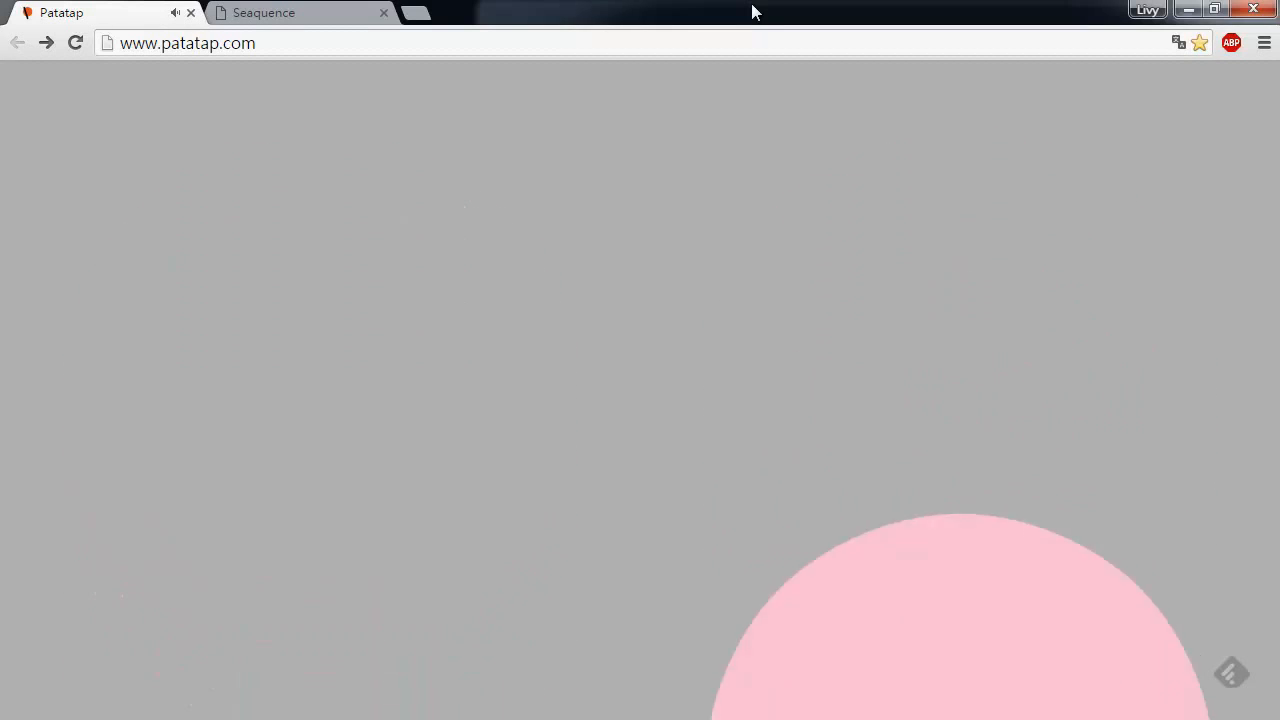
pyautogui.press('s')
pyautogui.press('d')
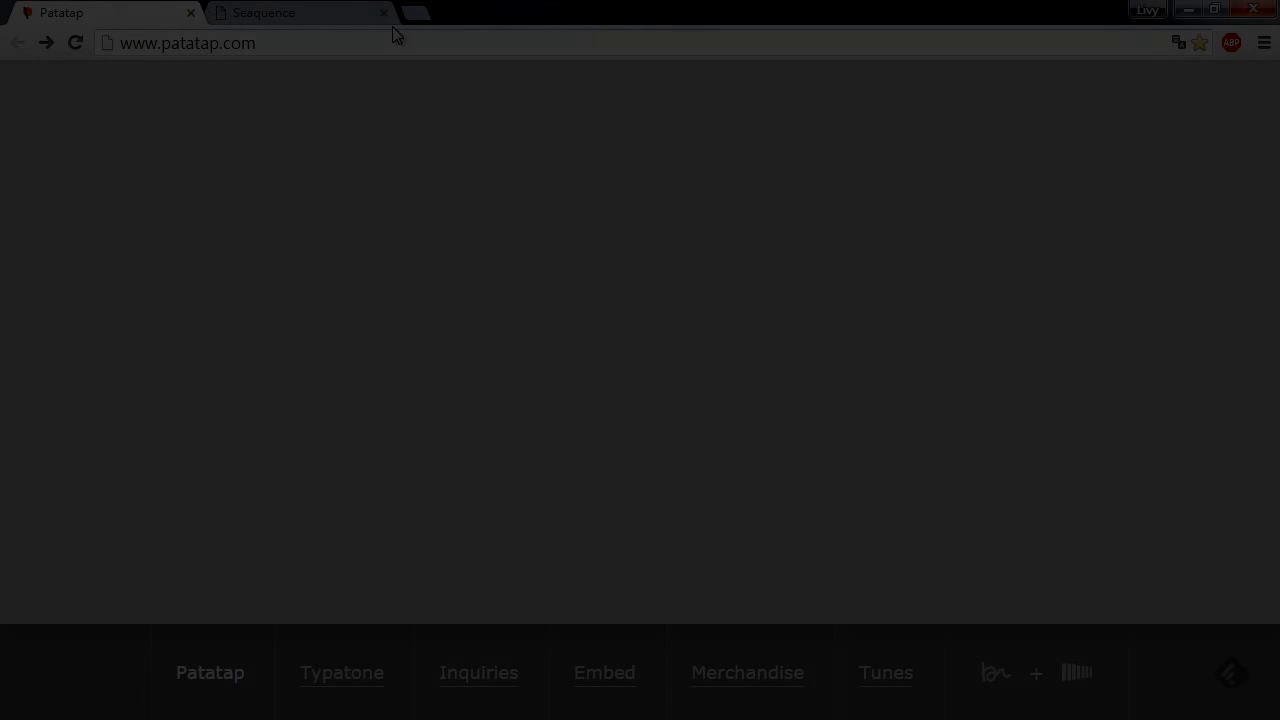
# Step: Switch from Patatap to the Seaquence site already open in the browser
pyautogui.click(390, 20)
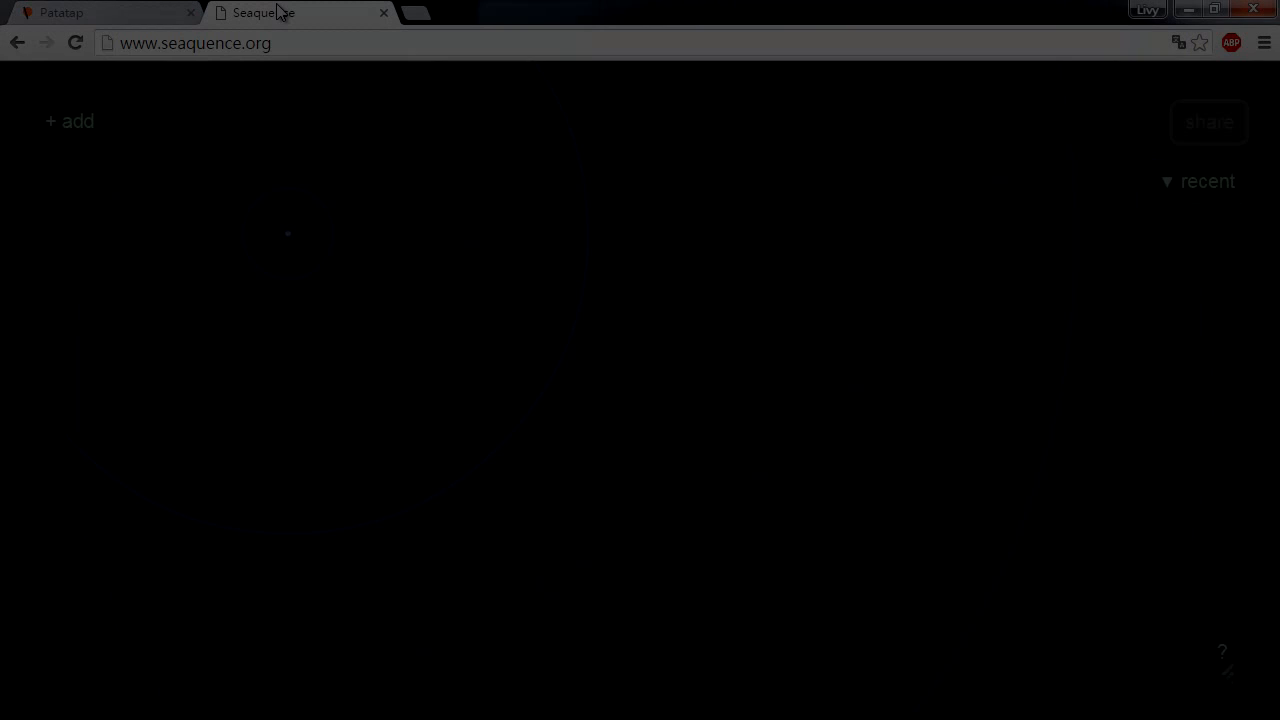
pyautogui.click(120, 10)
pyautogui.click(235, 16)
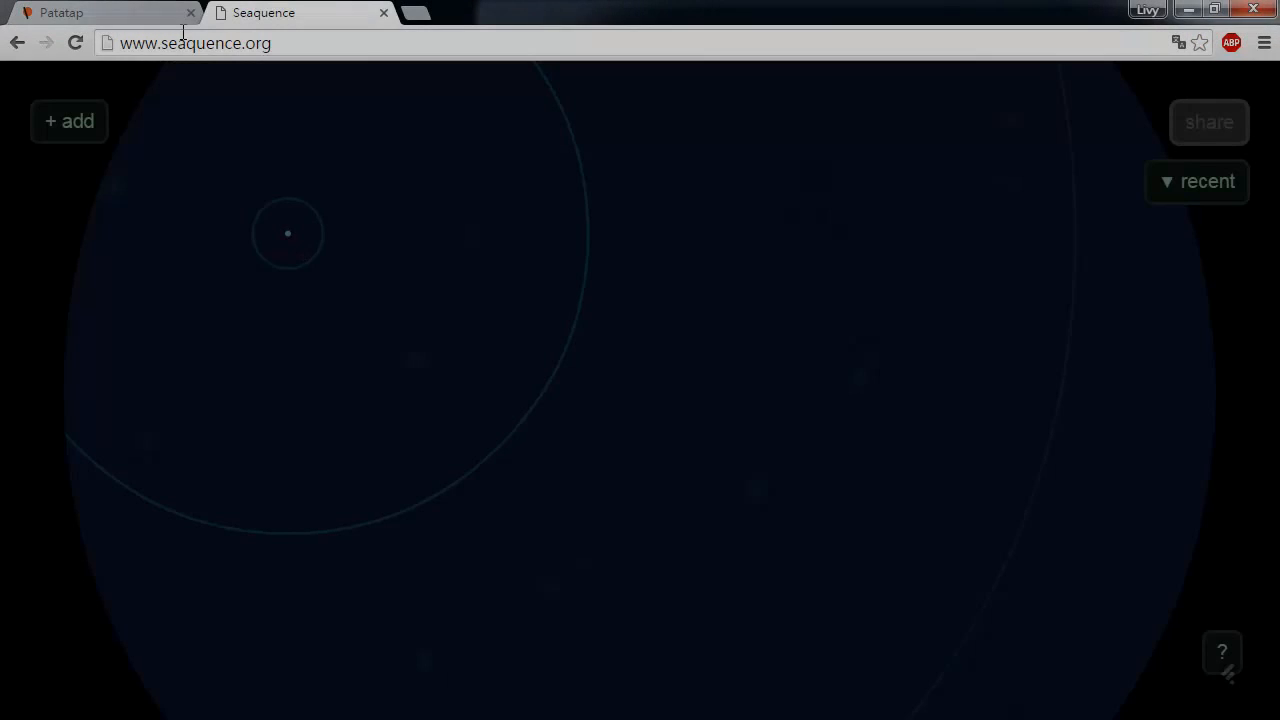
pyautogui.click(82, 10)
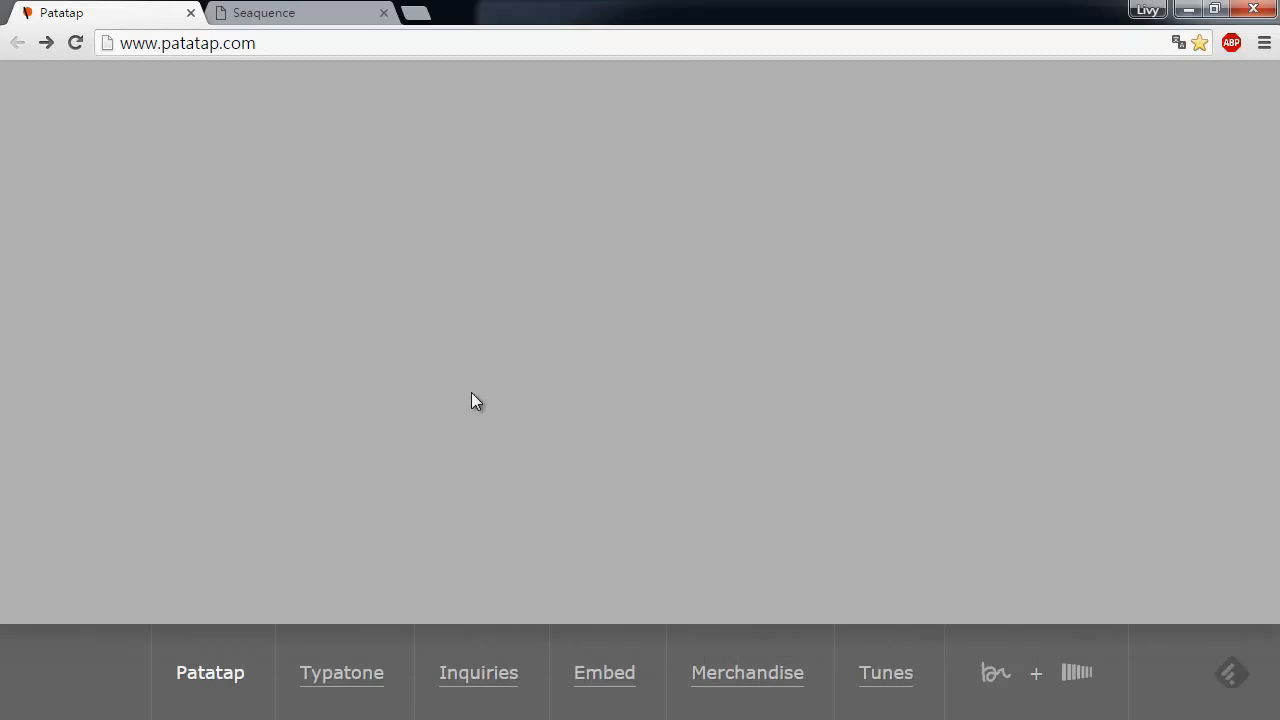
pyautogui.click(272, 12)
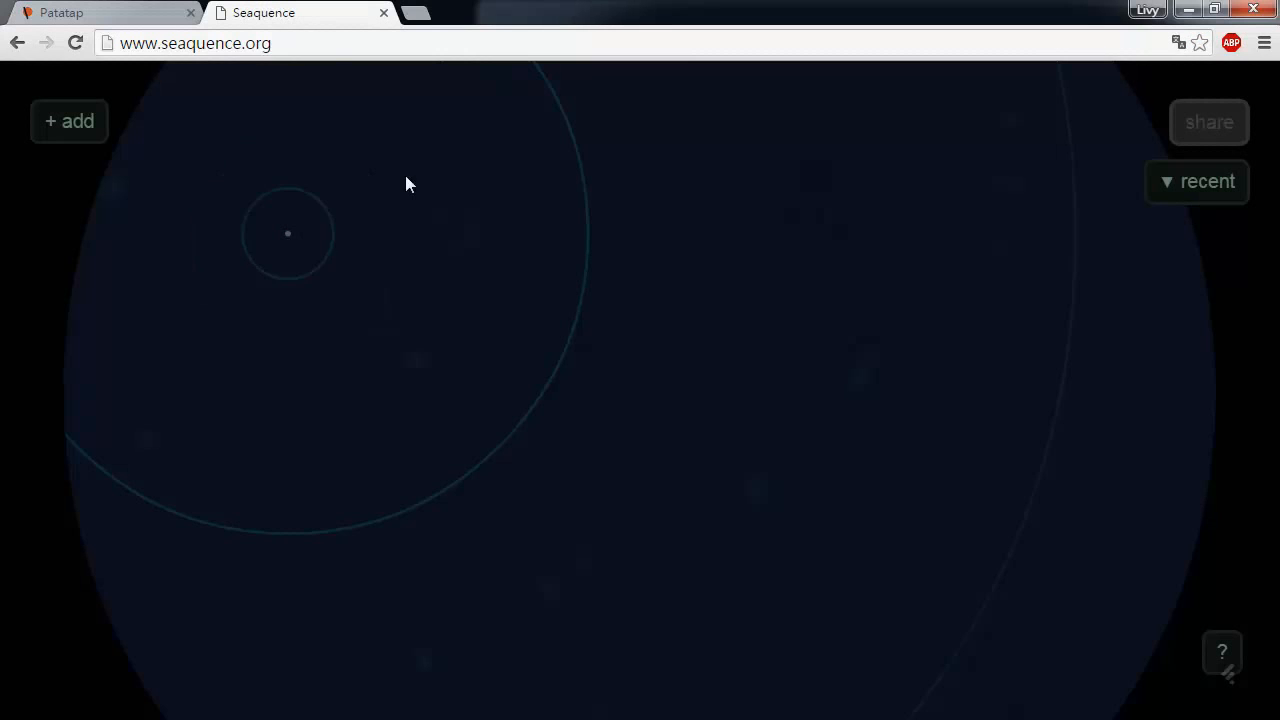
# Step: Add two sound creatures to the dish, draw extra notes in the yellow one's sequence grid and close its editor
pyautogui.moveTo(236, 232); pyautogui.dragTo(557, 376)
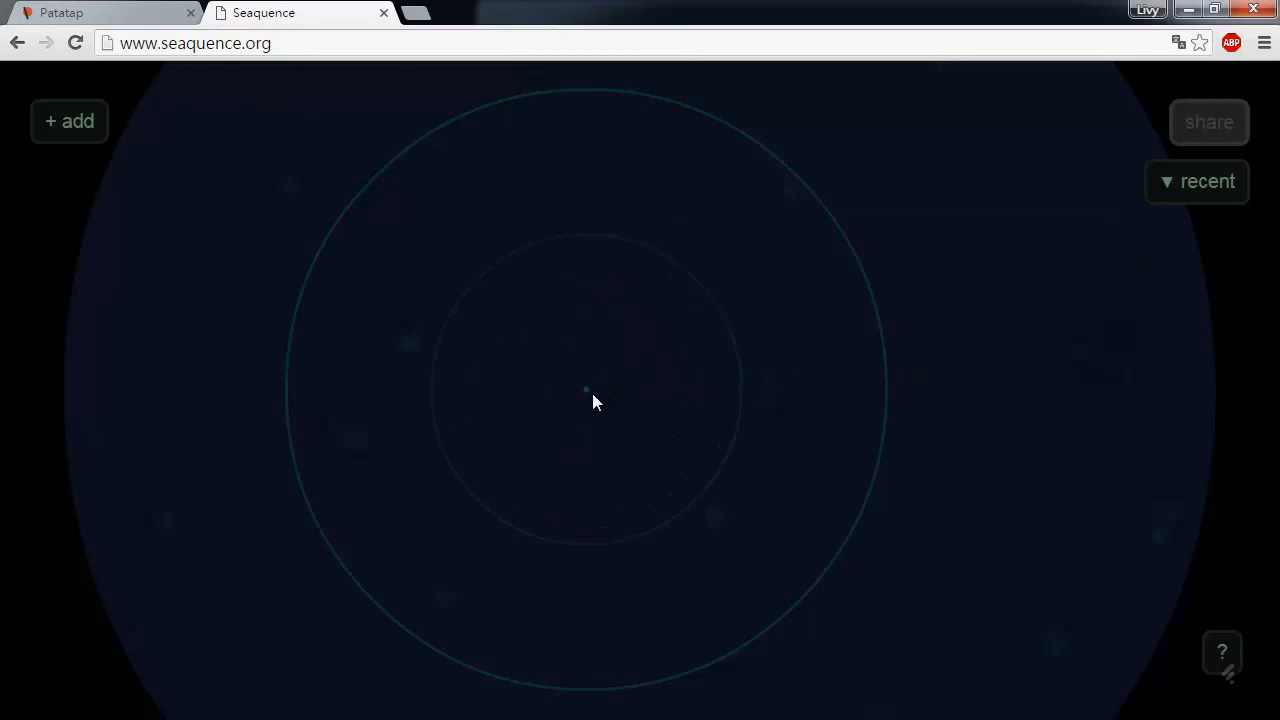
pyautogui.click(60, 126)
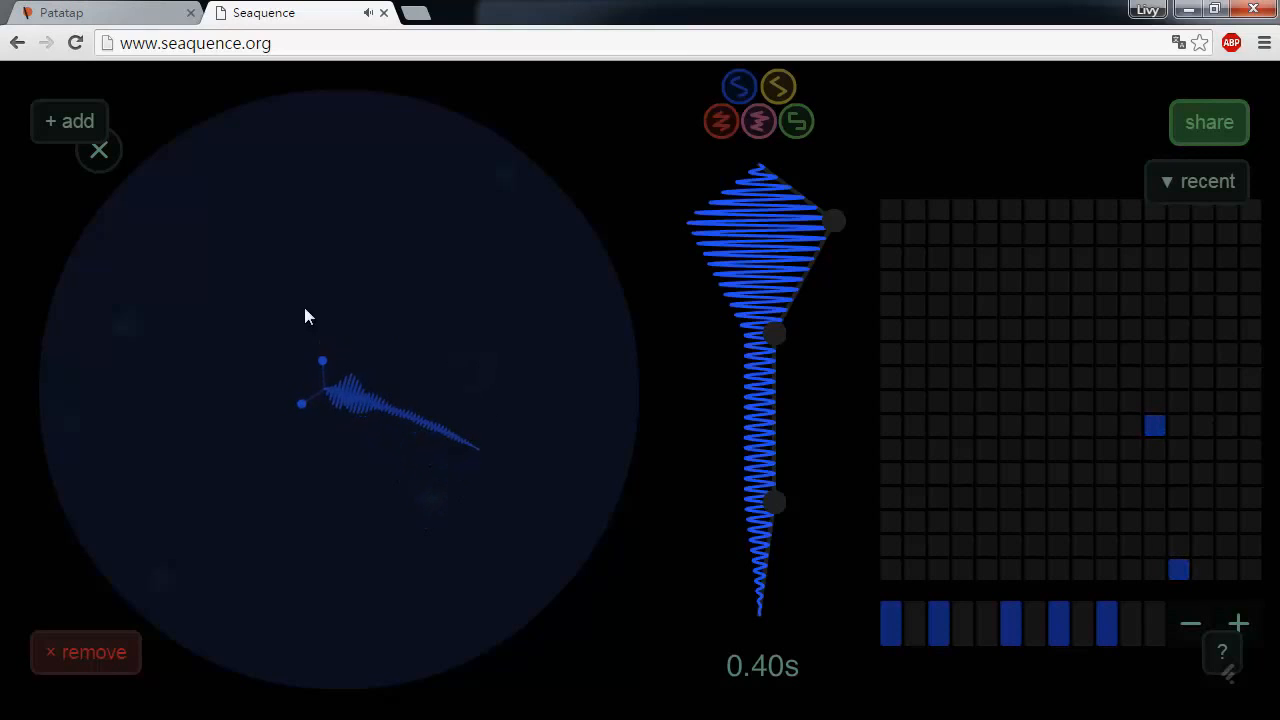
pyautogui.click(68, 128)
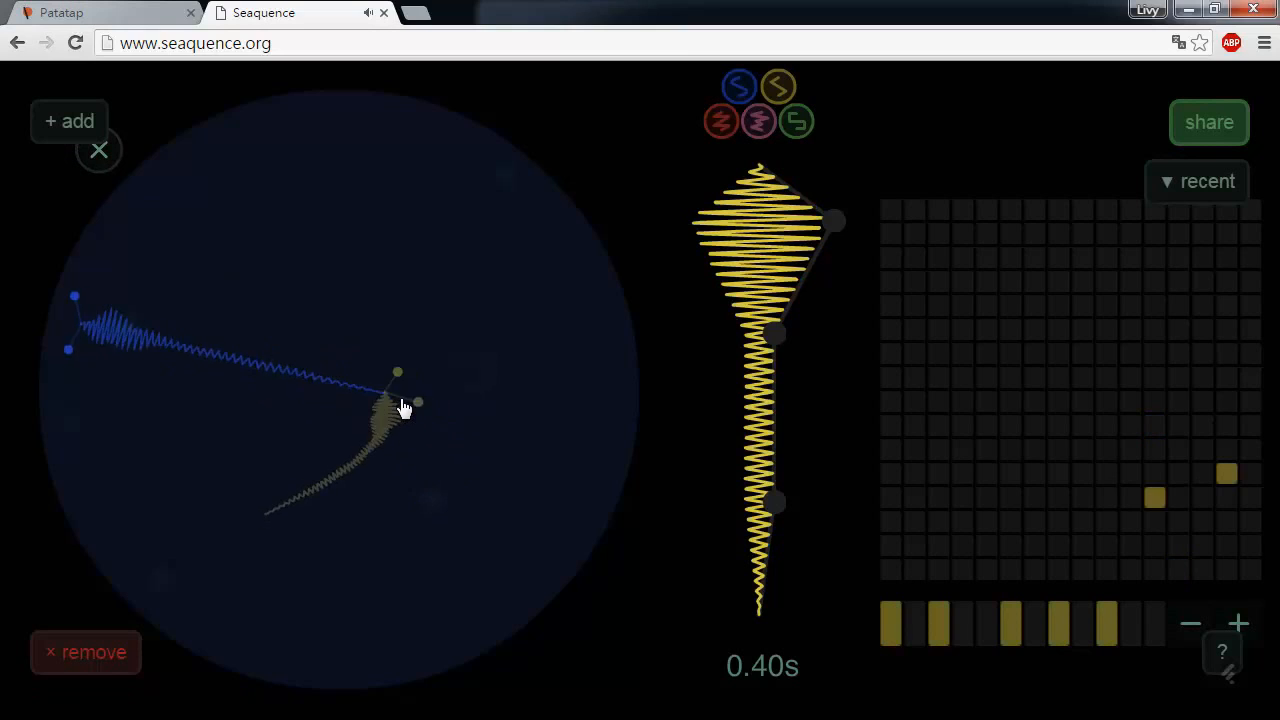
pyautogui.moveTo(1106, 426)
pyautogui.mouseDown()
pyautogui.moveTo(1054, 306)
pyautogui.moveTo(955, 307)
pyautogui.mouseUp()
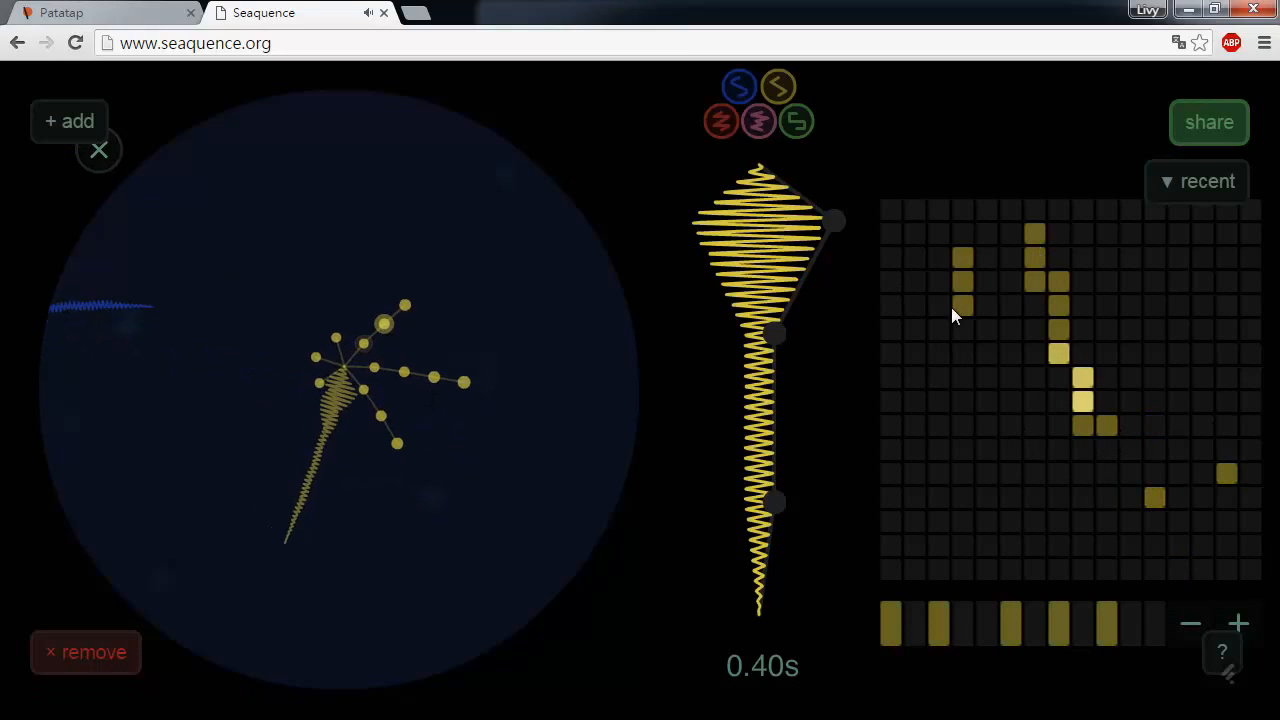
pyautogui.click(99, 151)
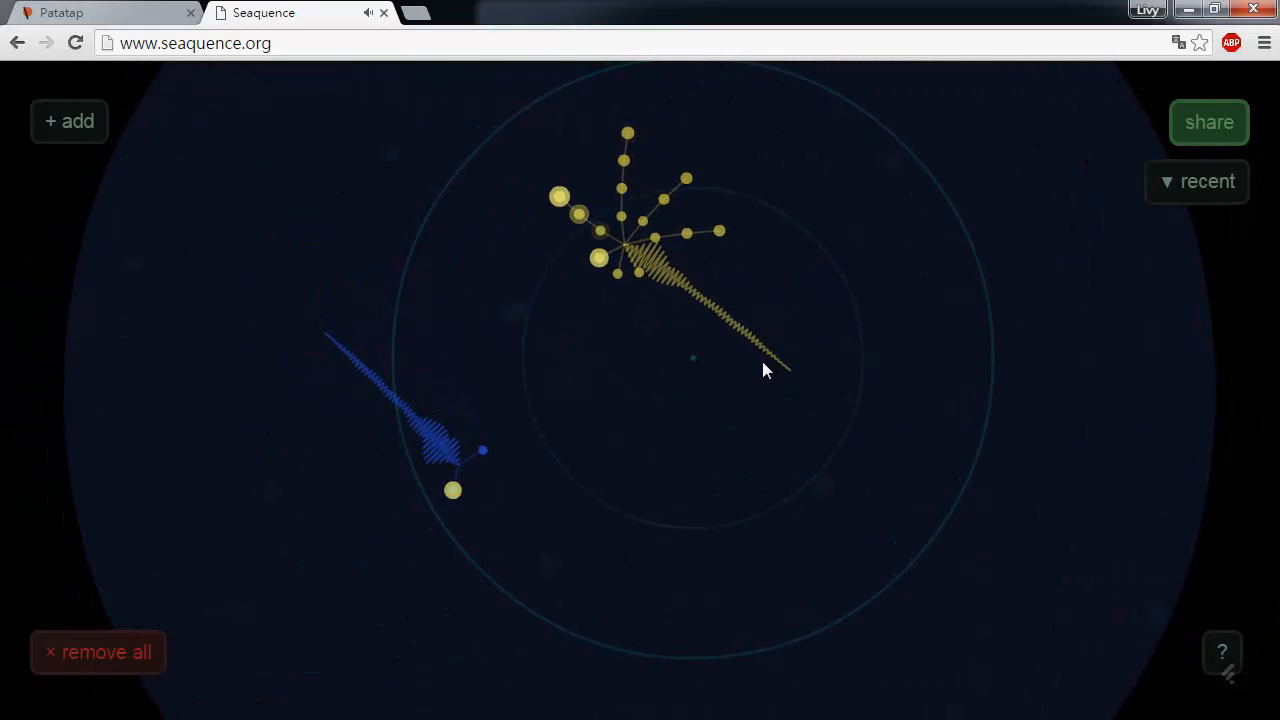
# Step: Remove the blue creature and clear all remaining creatures from the dish
pyautogui.moveTo(756, 353)
pyautogui.mouseDown()
pyautogui.moveTo(749, 318)
pyautogui.moveTo(814, 312)
pyautogui.mouseUp()
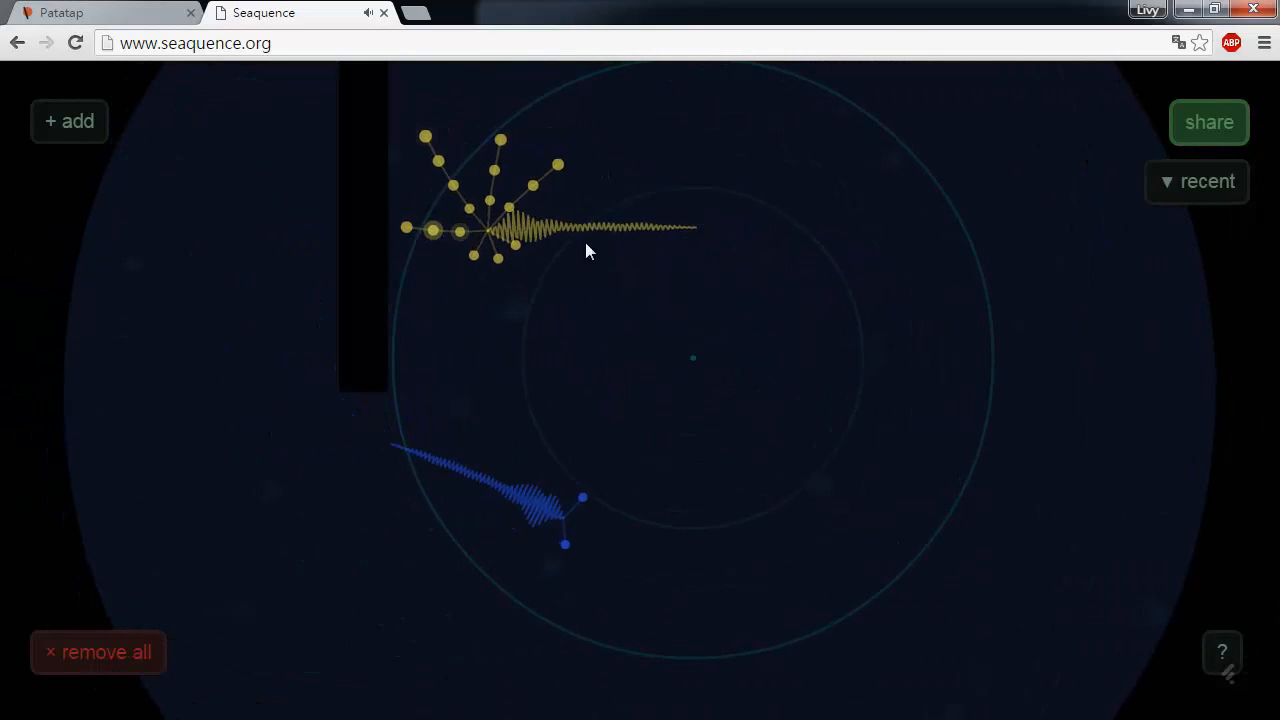
pyautogui.moveTo(434, 274); pyautogui.dragTo(114, 437)
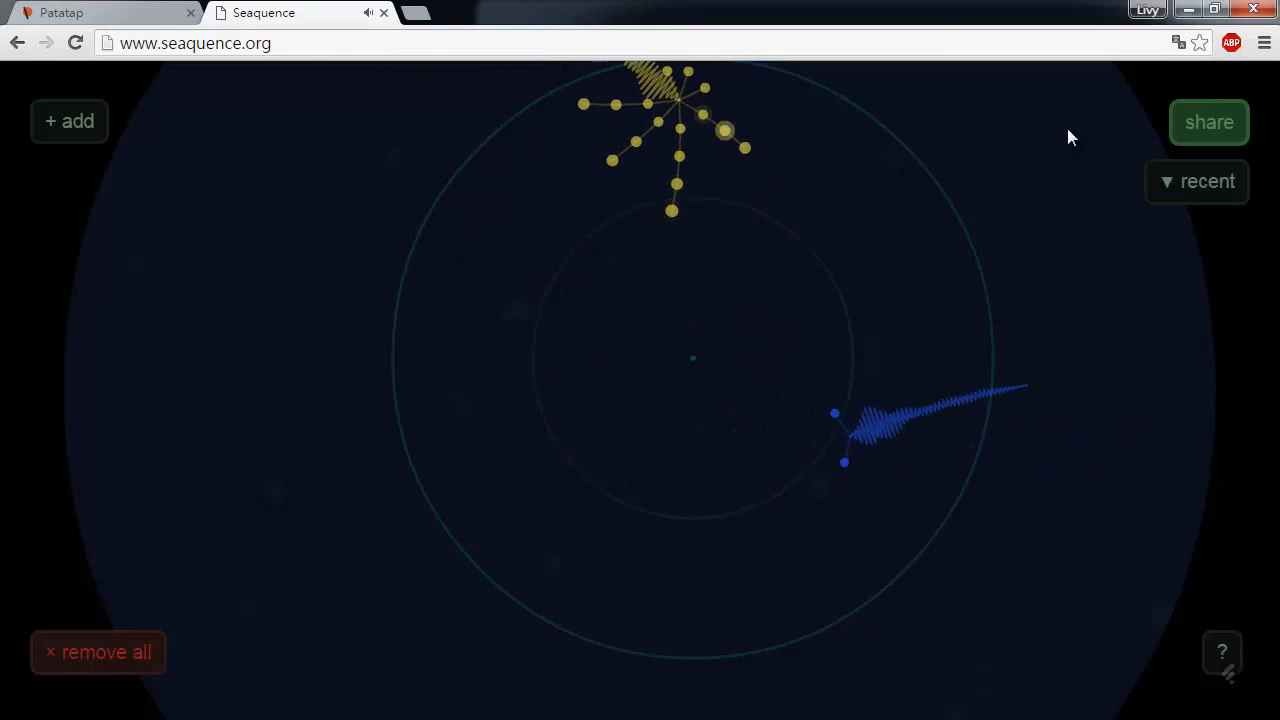
pyautogui.click(777, 440)
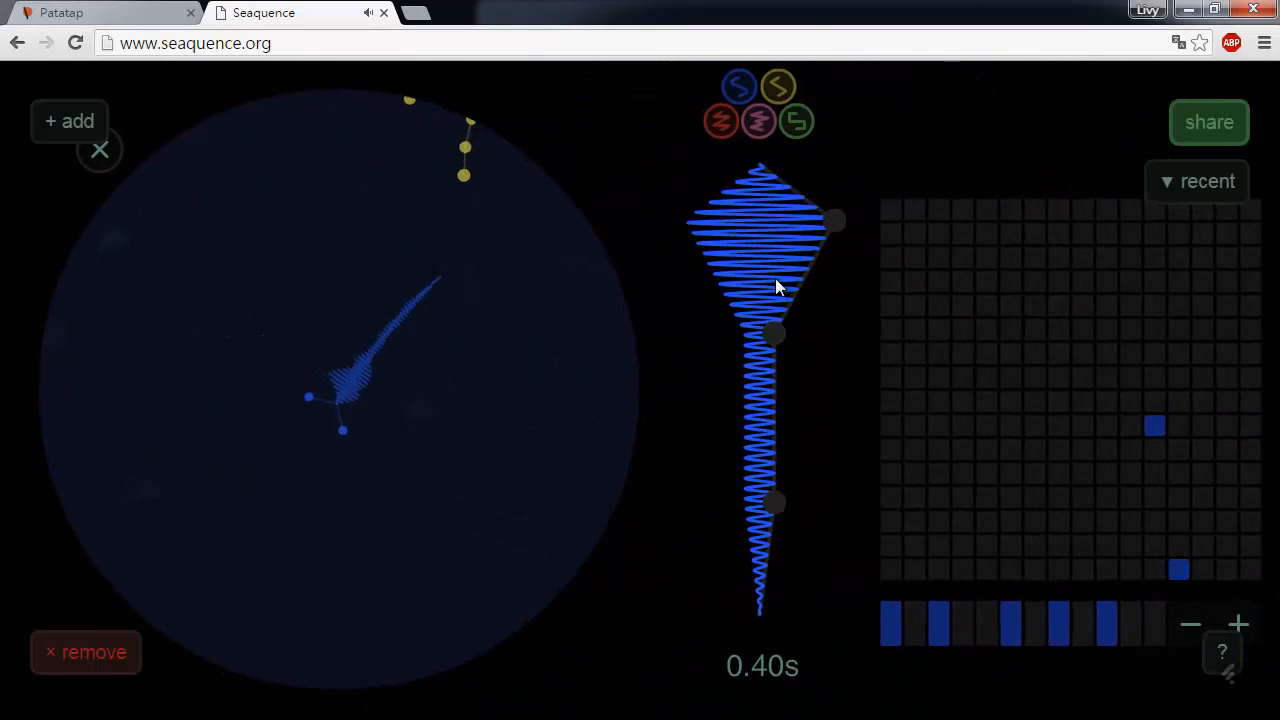
pyautogui.click(90, 656)
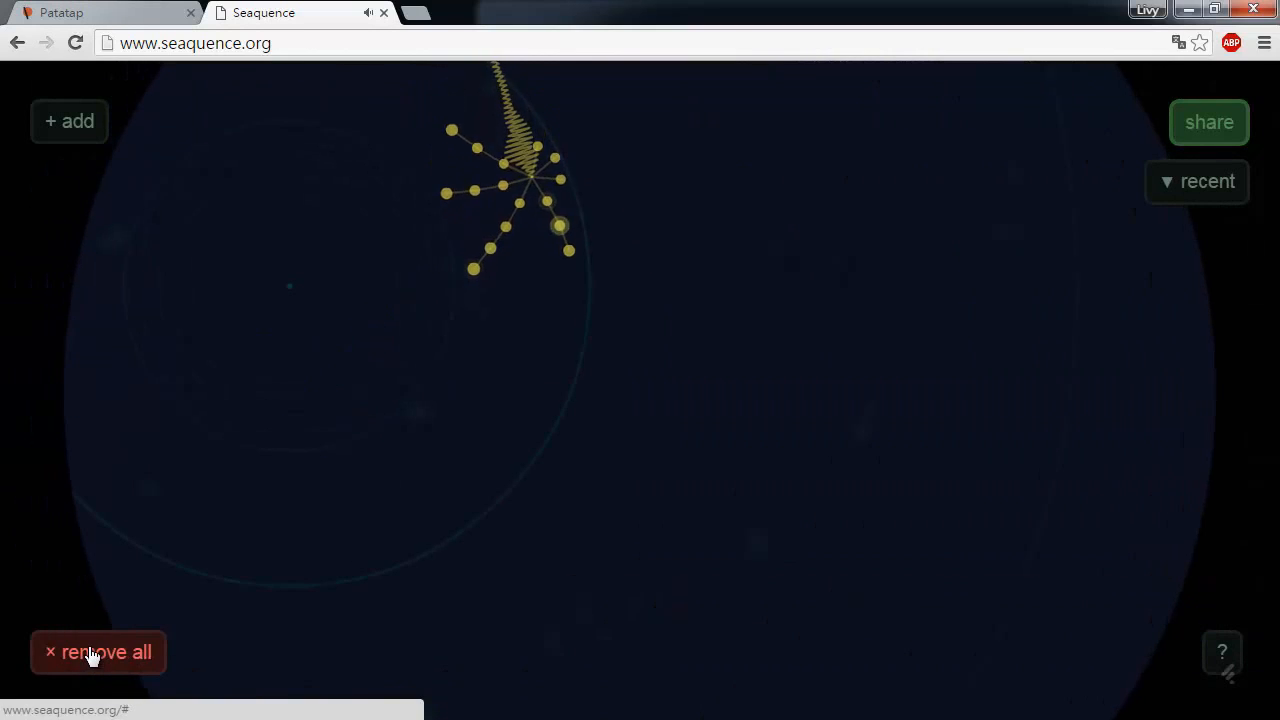
pyautogui.click(91, 660)
# Step: Add a new creature, try out notes in the upper-left part of its sequence grid and clear them
pyautogui.click(70, 121)
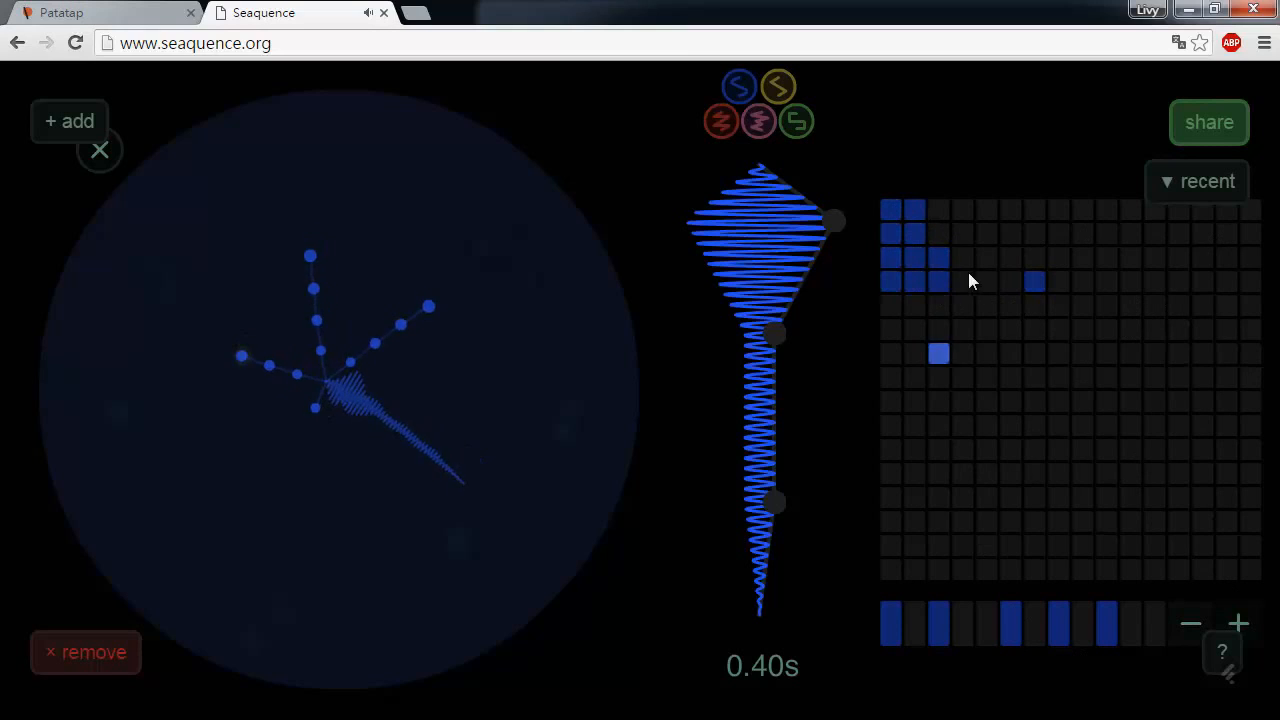
pyautogui.moveTo(965, 259)
pyautogui.mouseDown()
pyautogui.moveTo(964, 307)
pyautogui.moveTo(931, 306)
pyautogui.mouseUp()
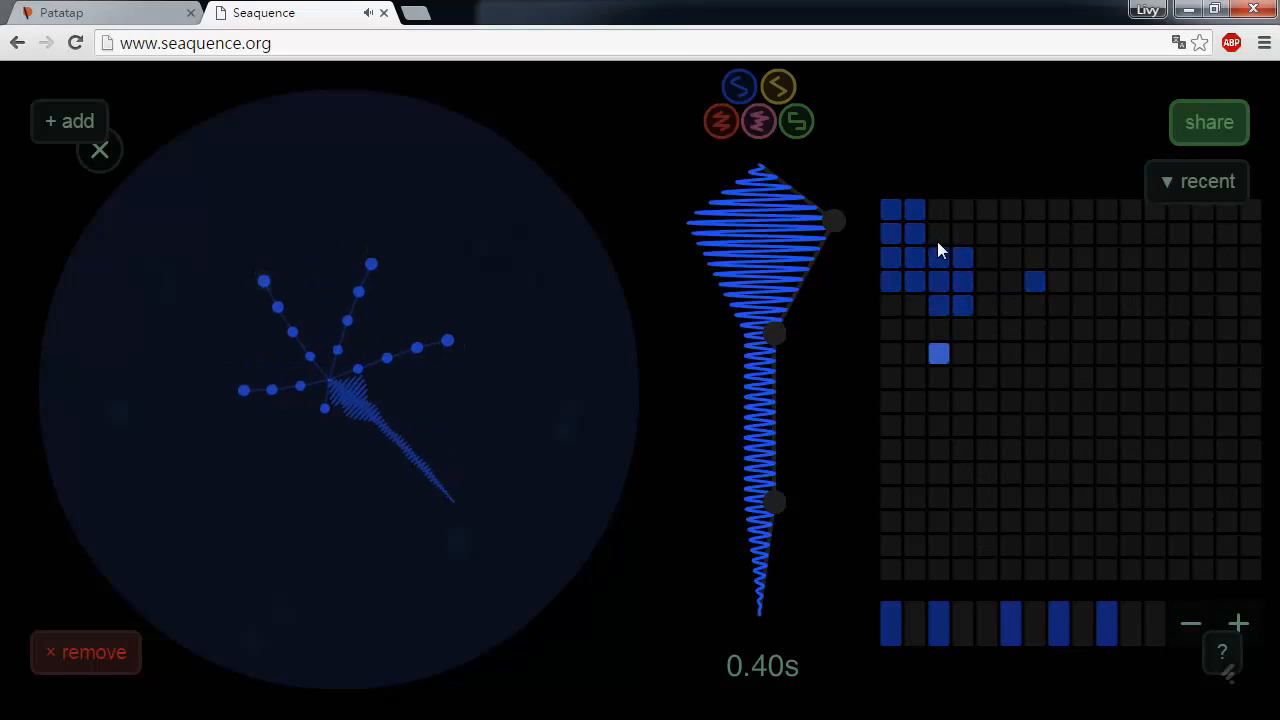
pyautogui.moveTo(893, 210)
pyautogui.mouseDown()
pyautogui.moveTo(910, 271)
pyautogui.moveTo(914, 211)
pyautogui.moveTo(938, 320)
pyautogui.moveTo(974, 270)
pyautogui.mouseUp()
pyautogui.click(938, 353)
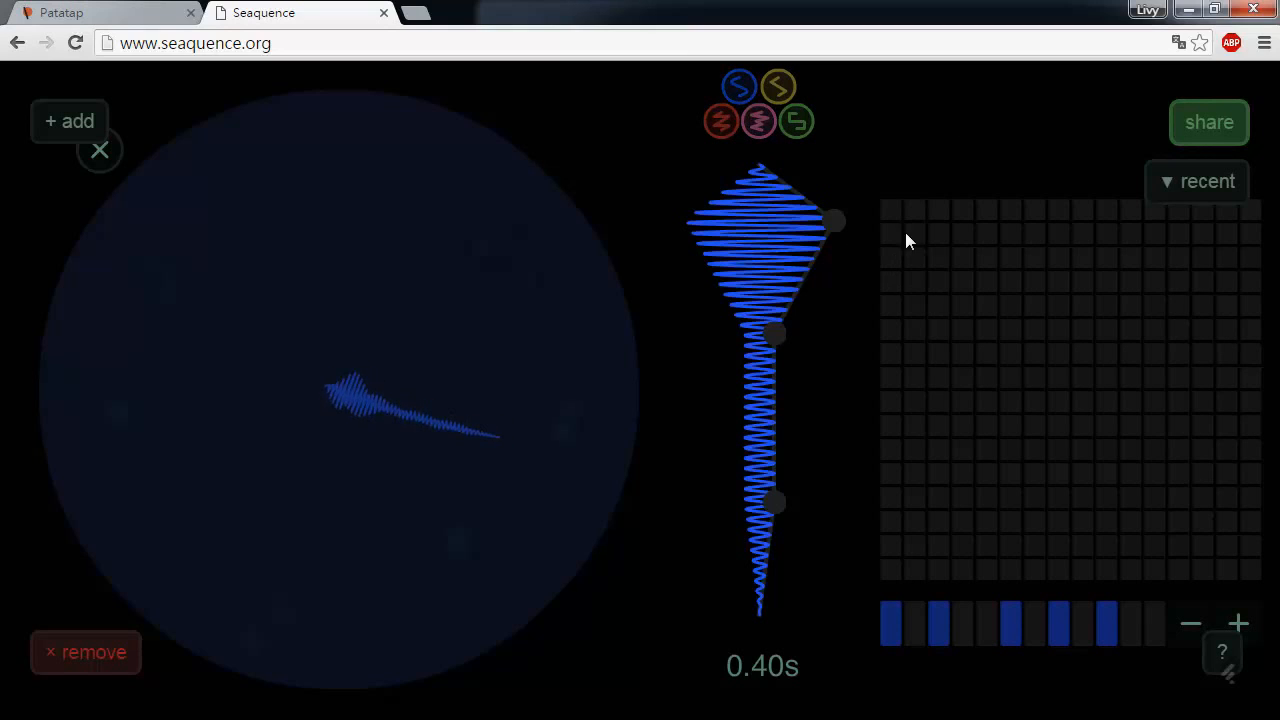
# Step: Draw notes down the first four columns of the blue creature's sequence grid
pyautogui.moveTo(900, 212)
pyautogui.mouseDown()
pyautogui.moveTo(895, 545)
pyautogui.moveTo(926, 531)
pyautogui.mouseUp()
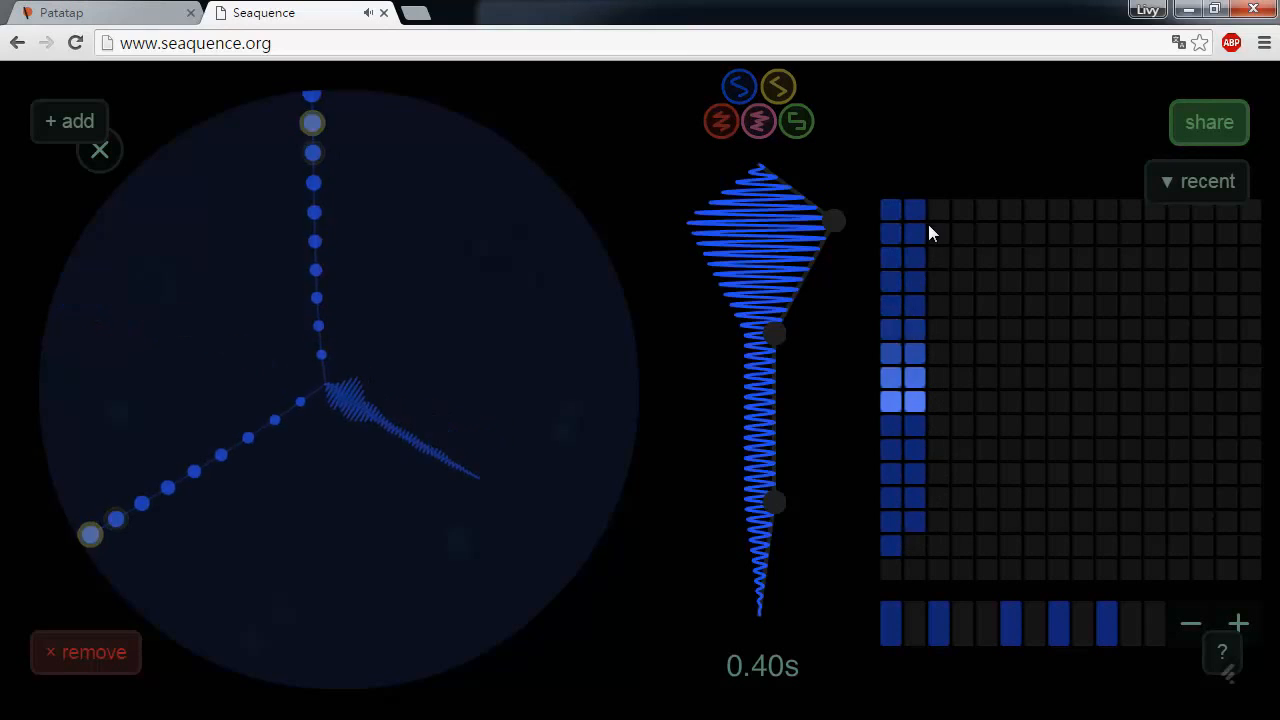
pyautogui.moveTo(936, 211)
pyautogui.mouseDown()
pyautogui.moveTo(957, 523)
pyautogui.moveTo(952, 304)
pyautogui.moveTo(951, 458)
pyautogui.mouseUp()
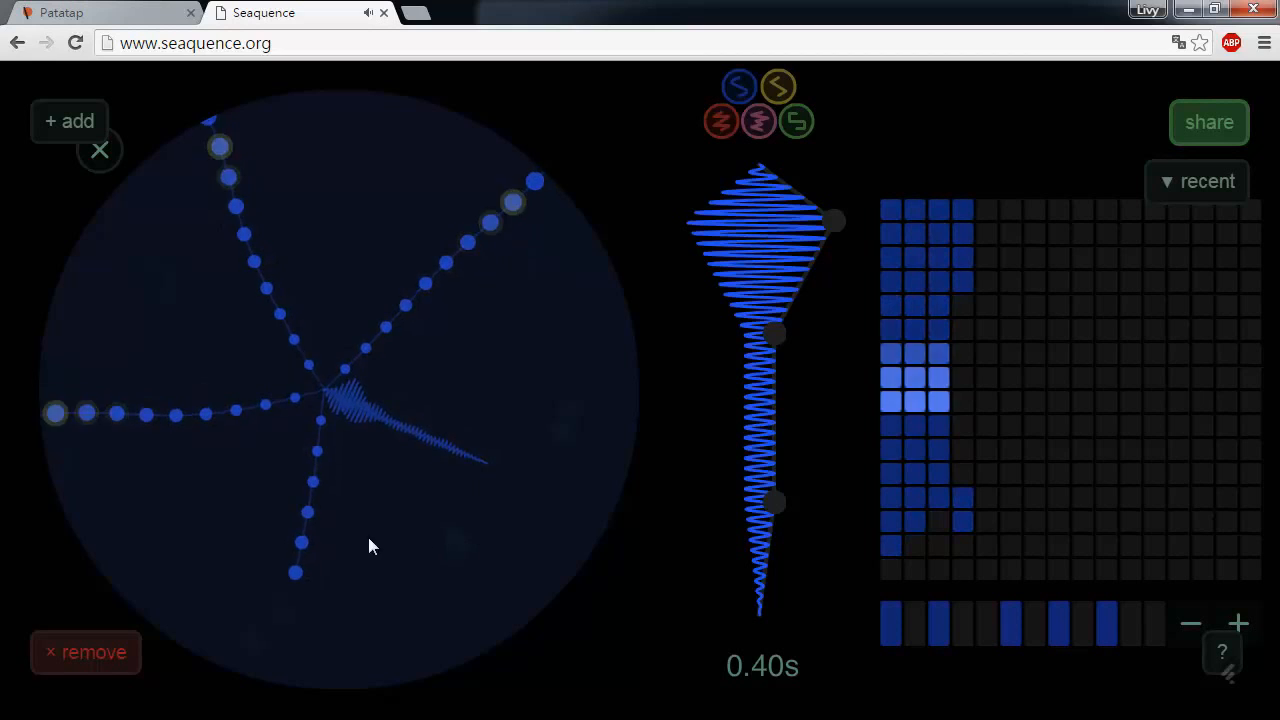
# Step: Change the creature to the green square waveform and clear all notes from its sequence grid
pyautogui.click(797, 124)
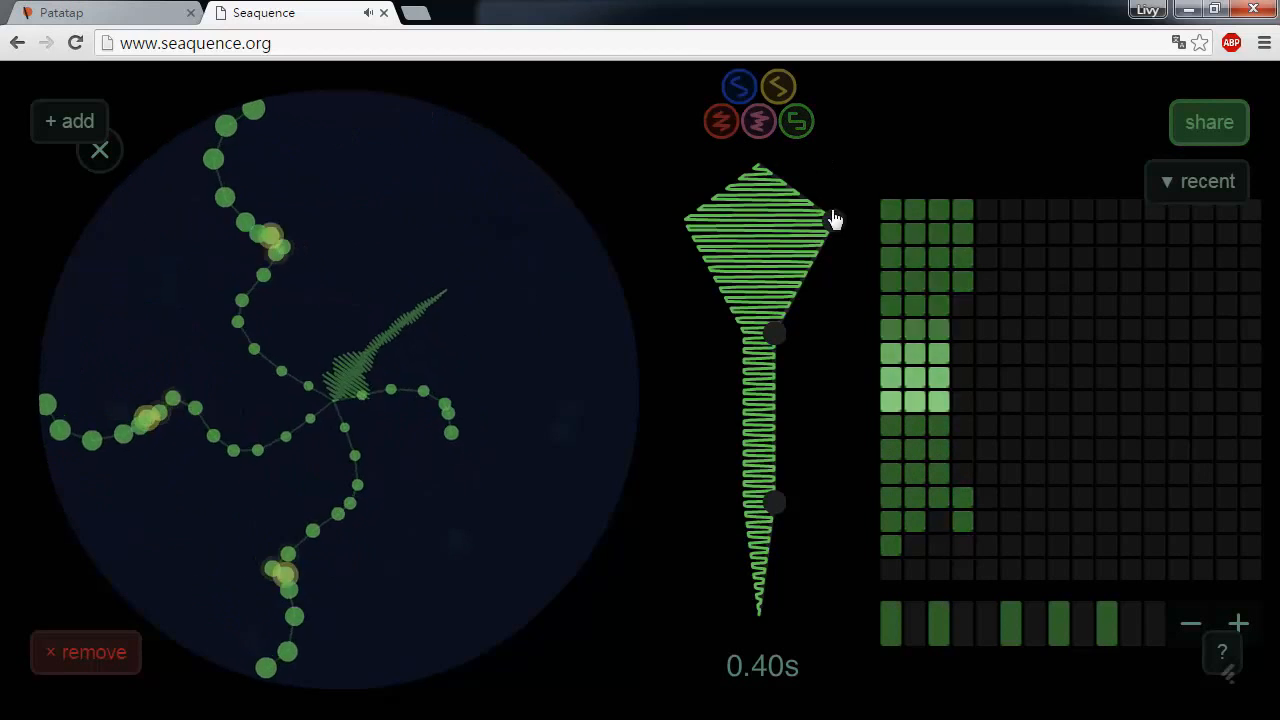
pyautogui.moveTo(894, 223)
pyautogui.mouseDown()
pyautogui.moveTo(916, 460)
pyautogui.moveTo(892, 545)
pyautogui.moveTo(886, 371)
pyautogui.moveTo(920, 211)
pyautogui.moveTo(930, 402)
pyautogui.moveTo(959, 504)
pyautogui.moveTo(965, 214)
pyautogui.moveTo(798, 155)
pyautogui.mouseUp()
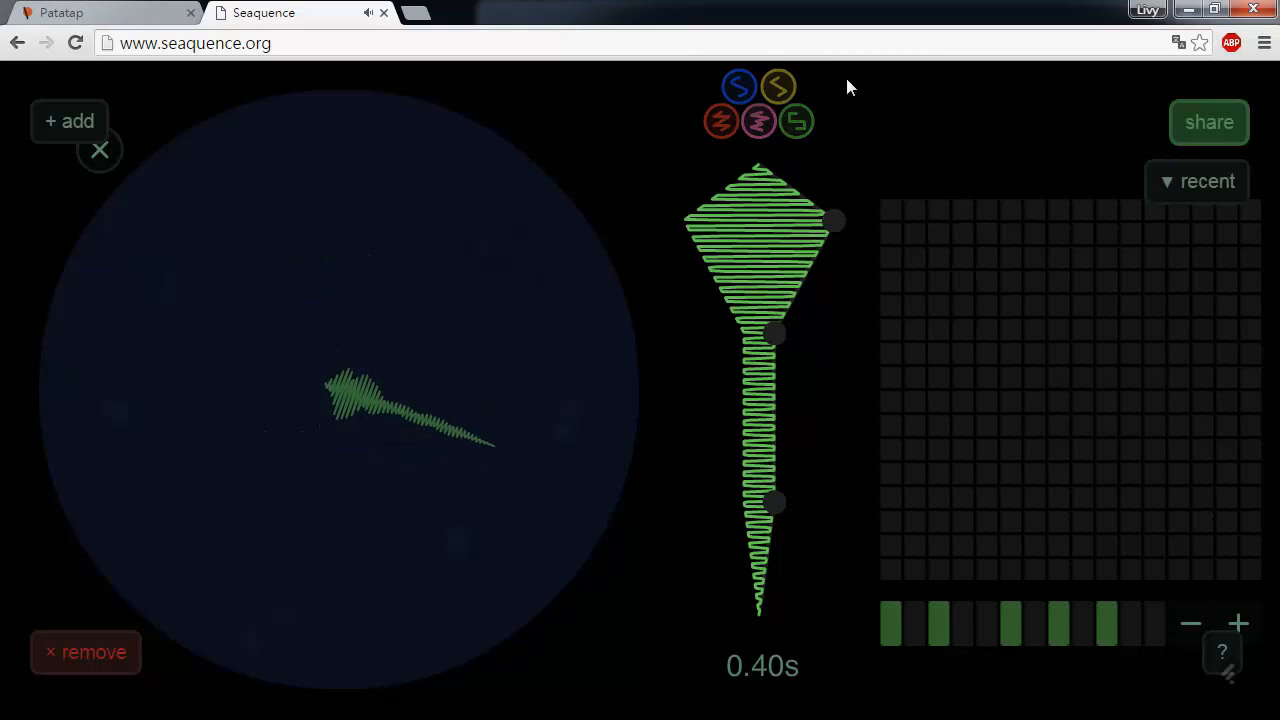
# Step: Try the creature's pink, green and yellow waveforms and settle on the blue sine waveform
pyautogui.click(770, 134)
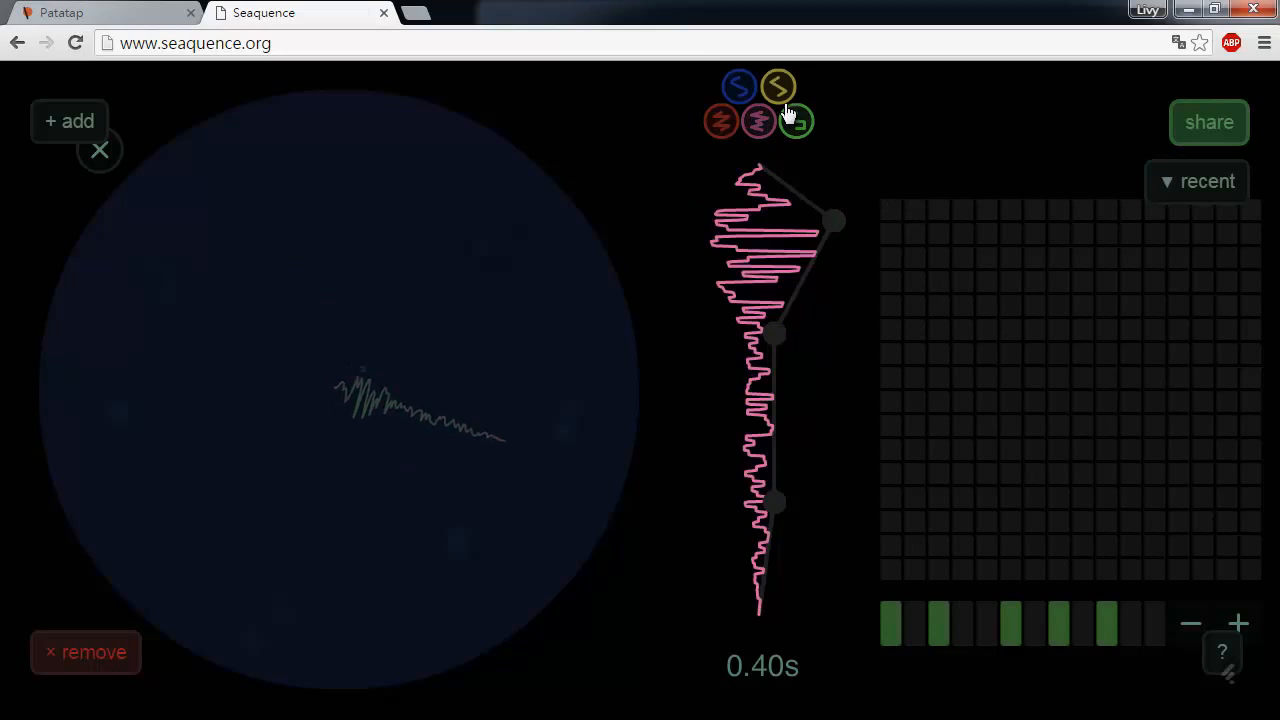
pyautogui.click(788, 113)
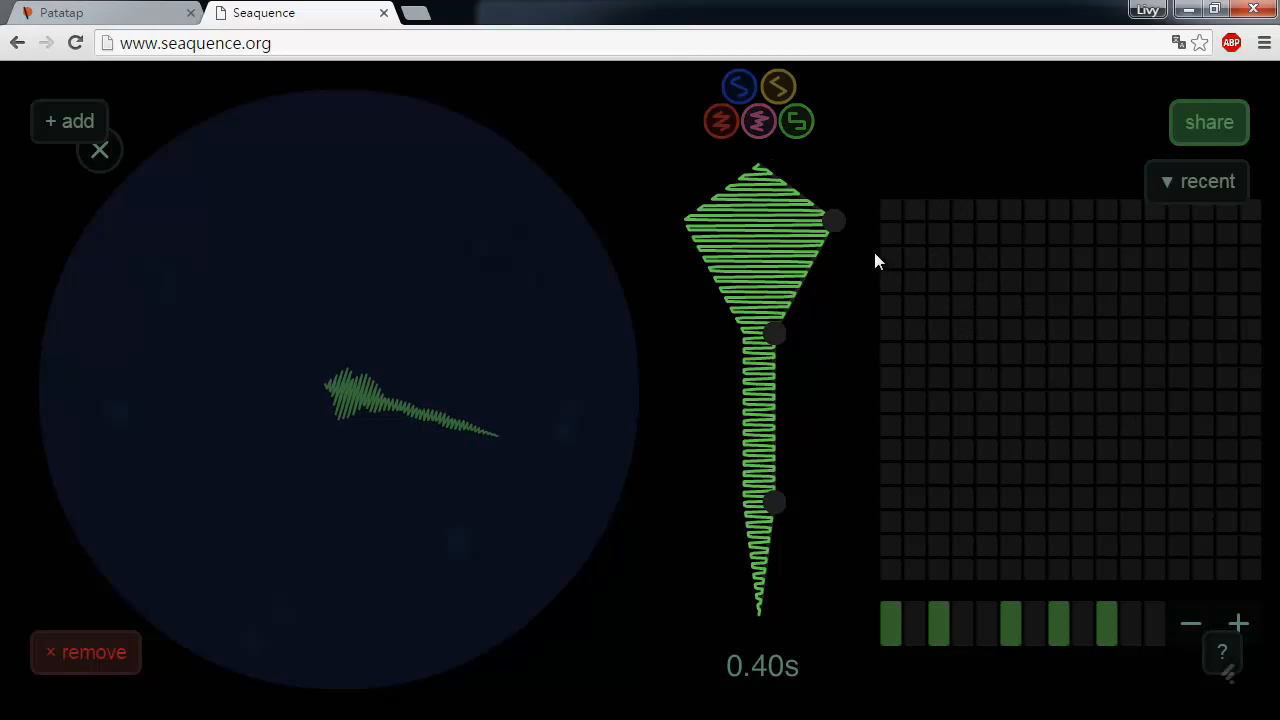
pyautogui.click(780, 92)
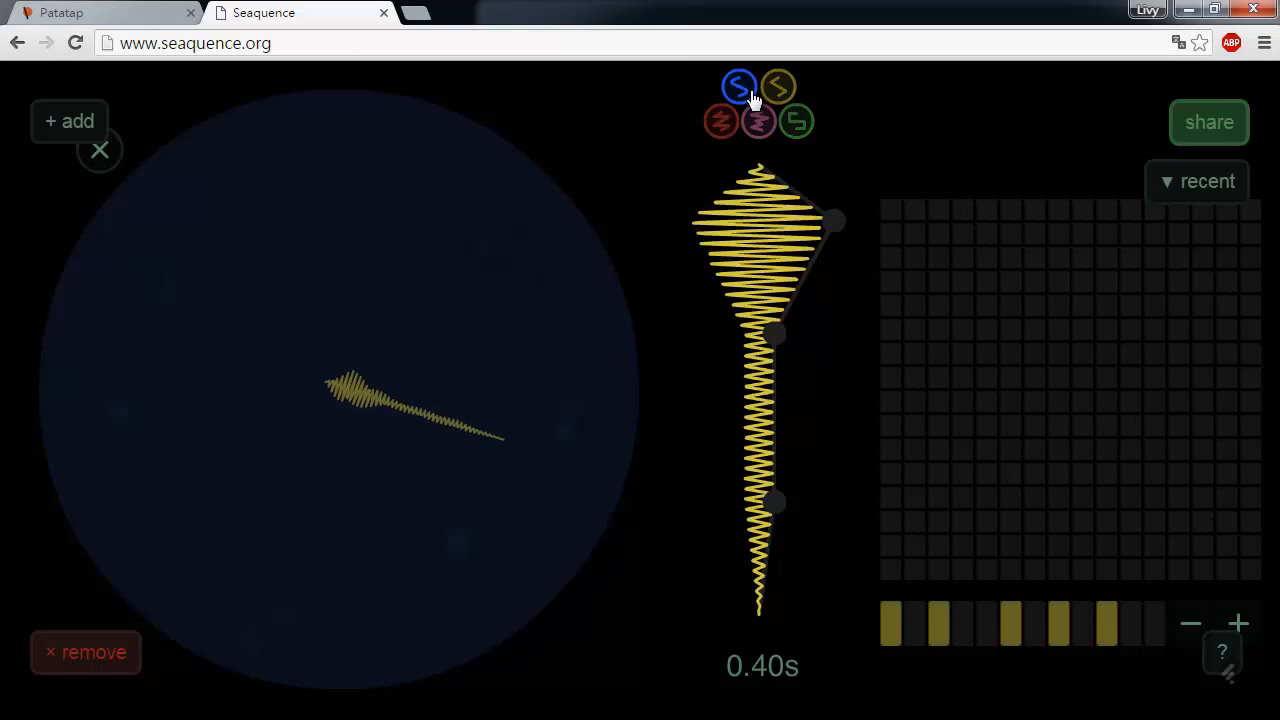
pyautogui.click(745, 90)
pyautogui.click(757, 124)
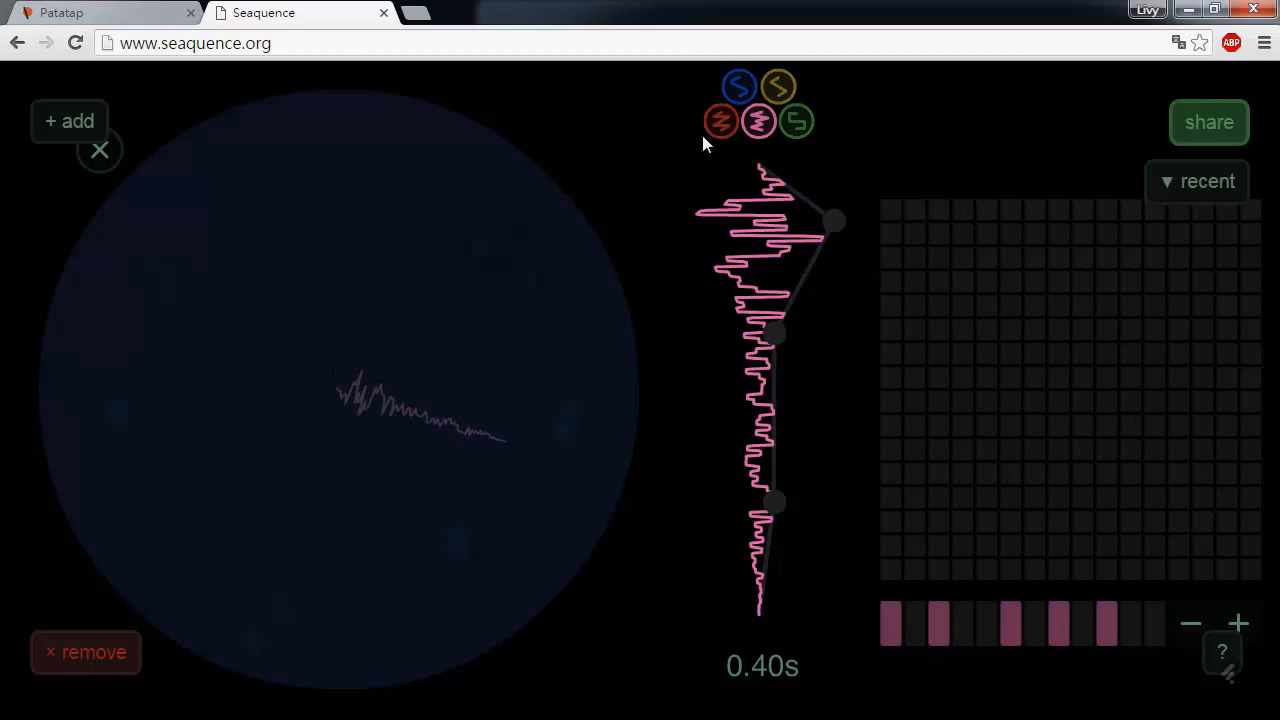
pyautogui.click(740, 95)
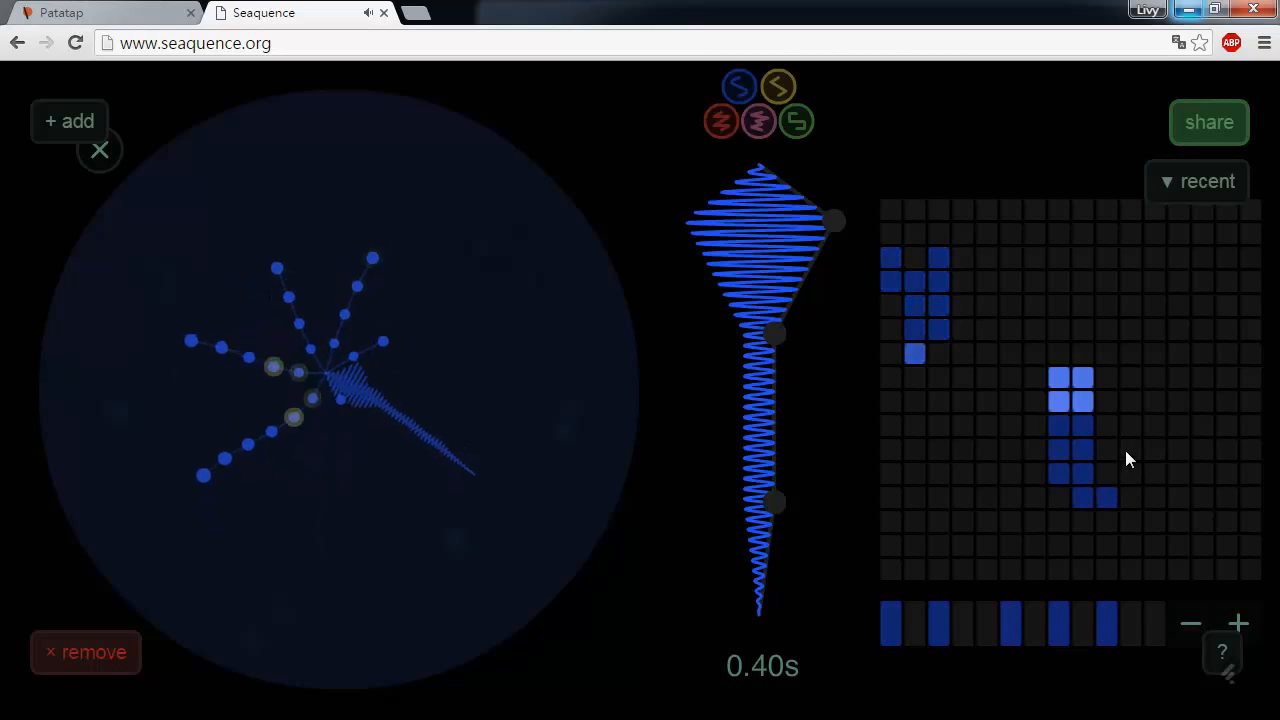
# Step: Draw a two-column, three-row block of notes near the grid's lower-right corner and clear the lower end of the middle note group
pyautogui.click(1203, 521)
pyautogui.moveTo(1204, 577); pyautogui.dragTo(1225, 579)
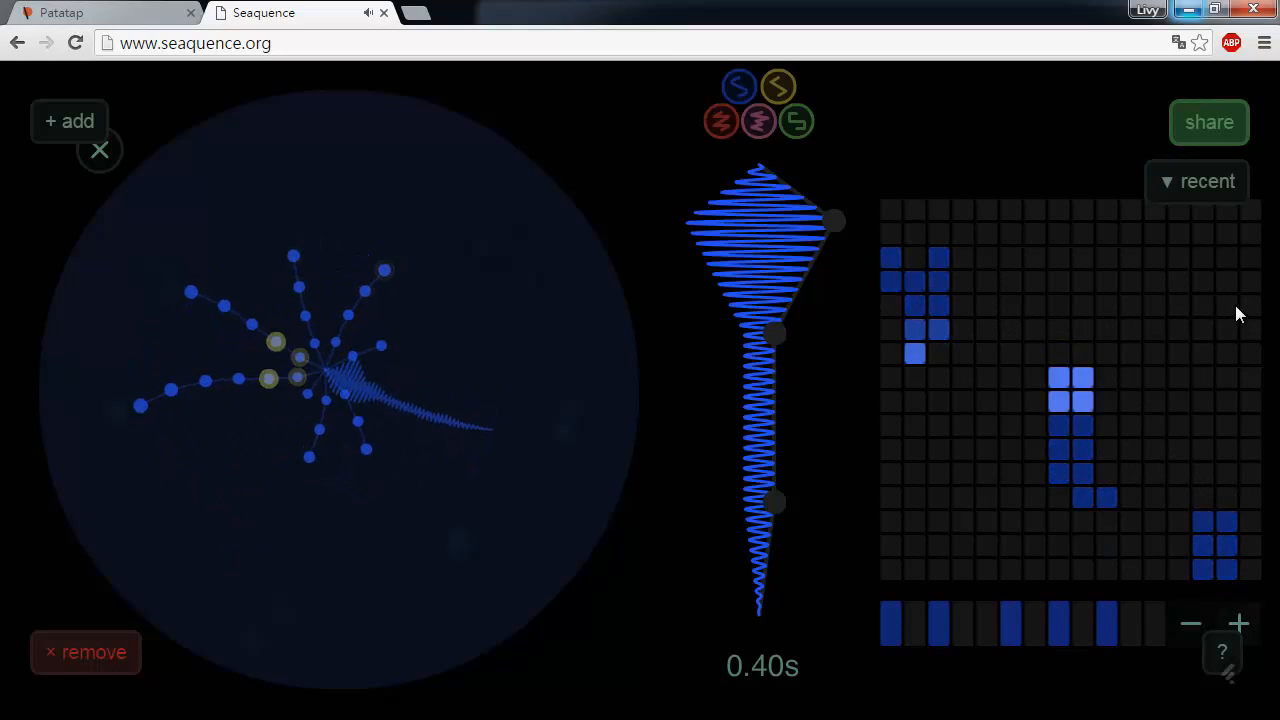
pyautogui.moveTo(1064, 464)
pyautogui.mouseDown()
pyautogui.moveTo(1104, 497)
pyautogui.moveTo(1084, 497)
pyautogui.mouseUp()
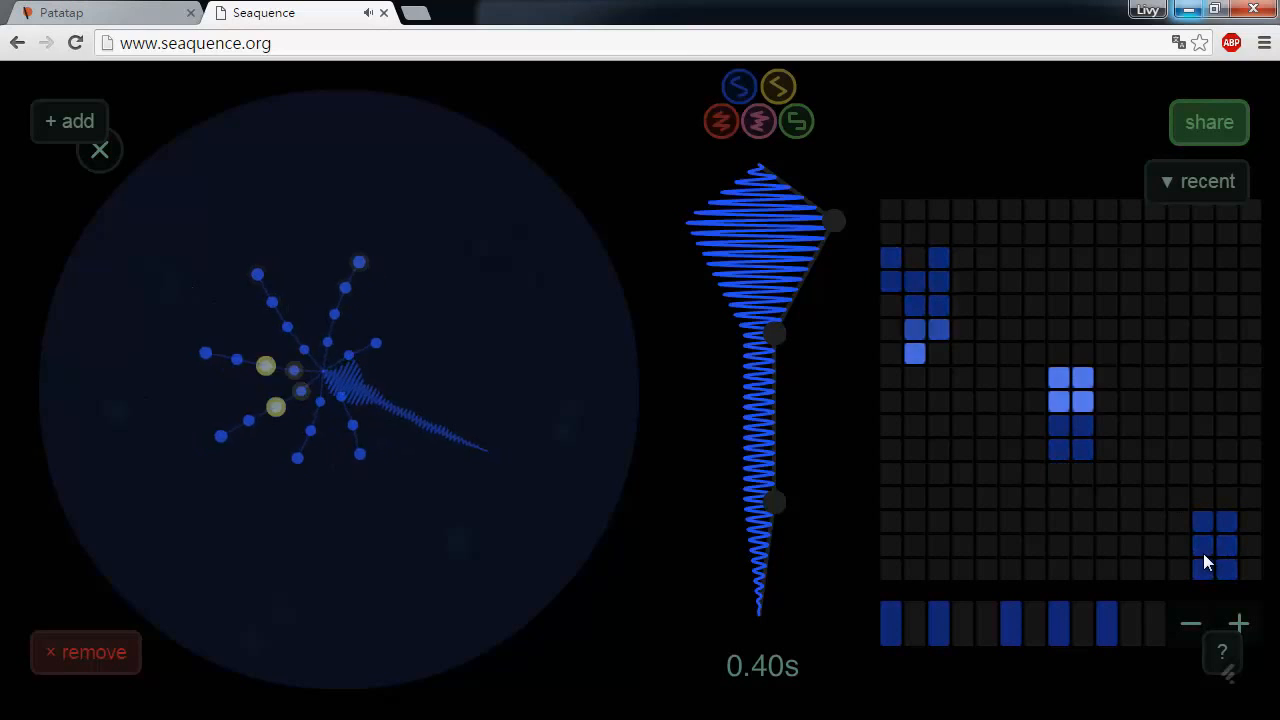
# Step: Fill in the upper-left notes and draw a stepped path of notes linking them through the middle group to the lower-right block
pyautogui.click(914, 257)
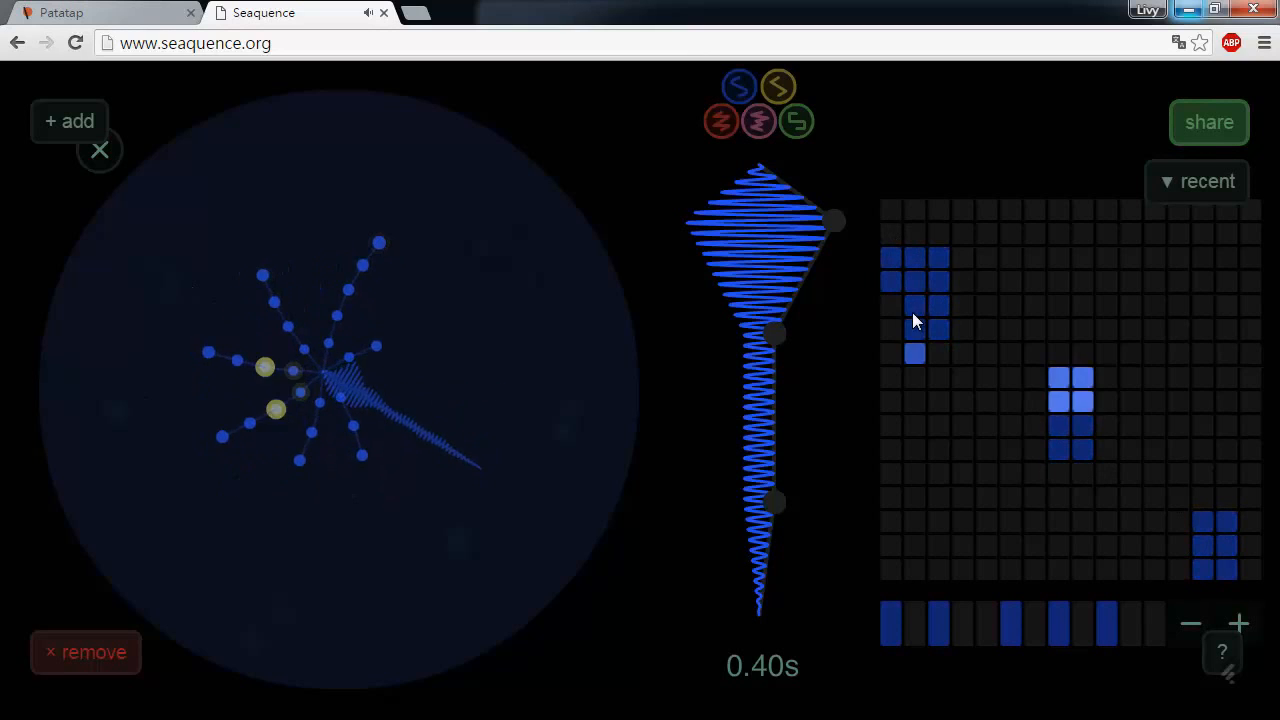
pyautogui.moveTo(894, 308)
pyautogui.mouseDown()
pyautogui.moveTo(894, 327)
pyautogui.moveTo(936, 330)
pyautogui.moveTo(1046, 306)
pyautogui.moveTo(1060, 354)
pyautogui.mouseUp()
pyautogui.click(917, 355)
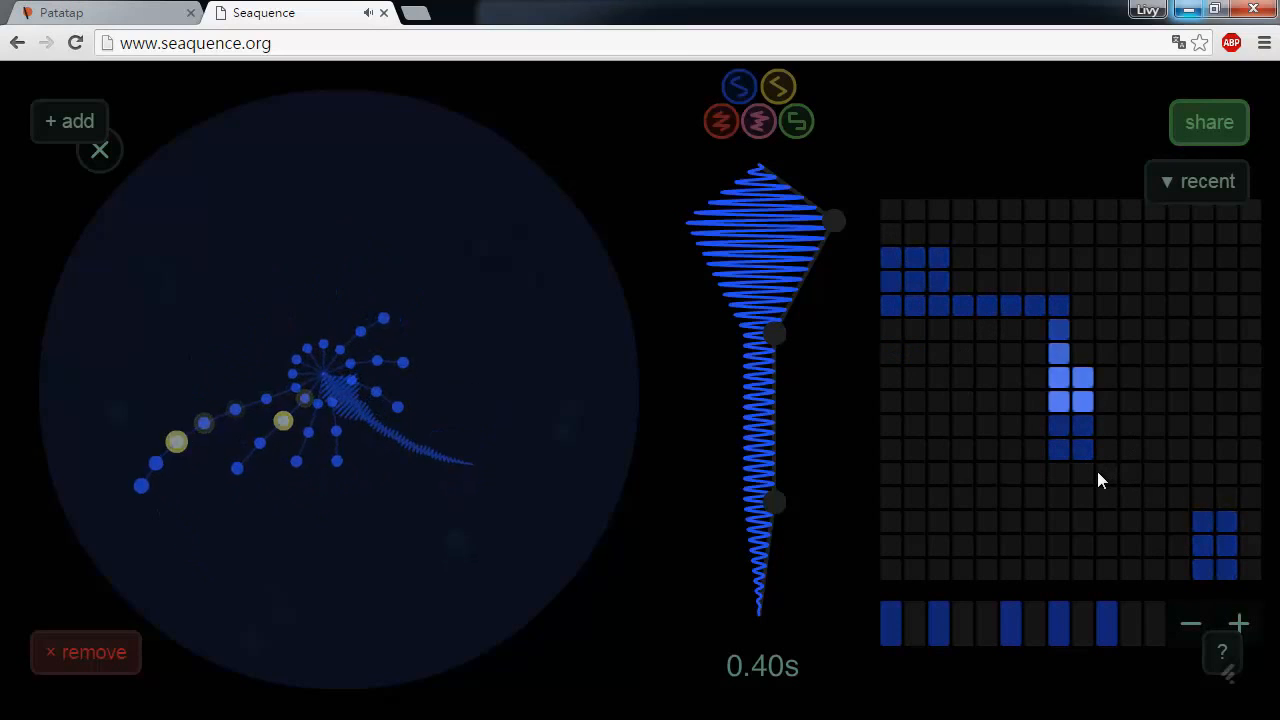
pyautogui.moveTo(1104, 452)
pyautogui.mouseDown()
pyautogui.moveTo(1203, 492)
pyautogui.moveTo(1201, 547)
pyautogui.mouseUp()
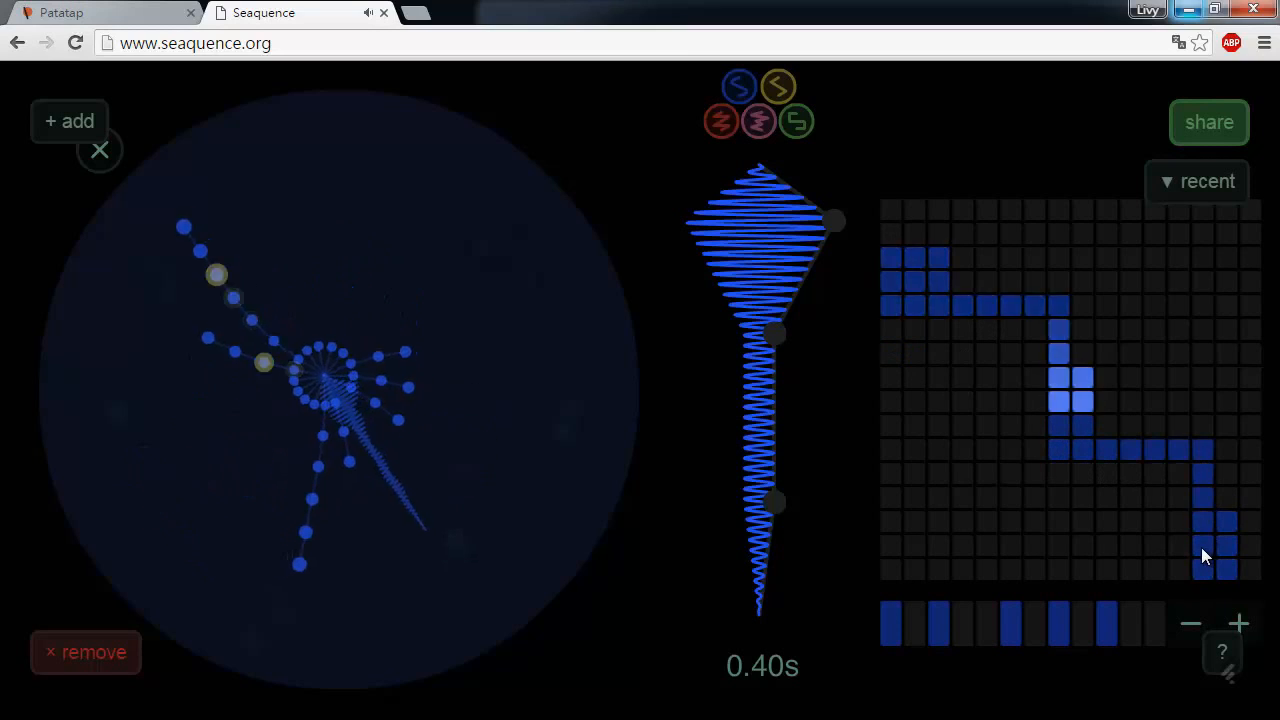
# Step: Extend the horizontal note row in the eleventh grid row leftward to the fourth column
pyautogui.moveTo(1031, 451); pyautogui.dragTo(953, 458)
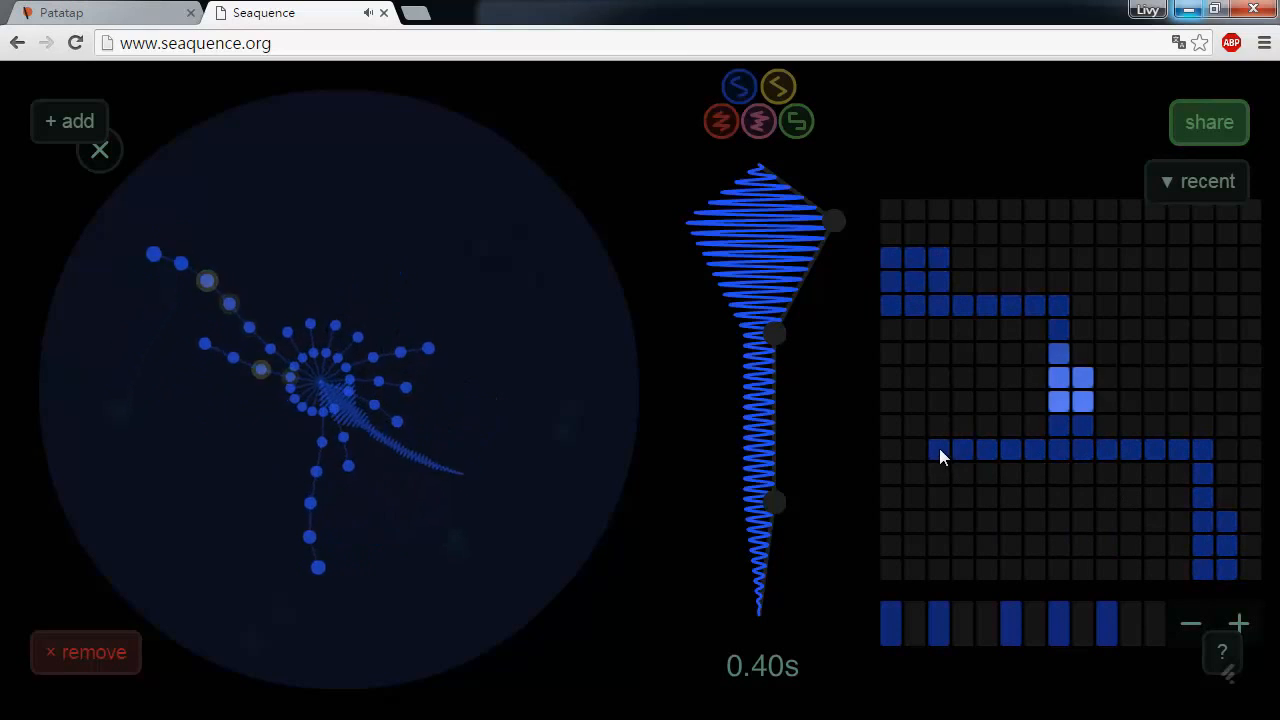
pyautogui.click(939, 450)
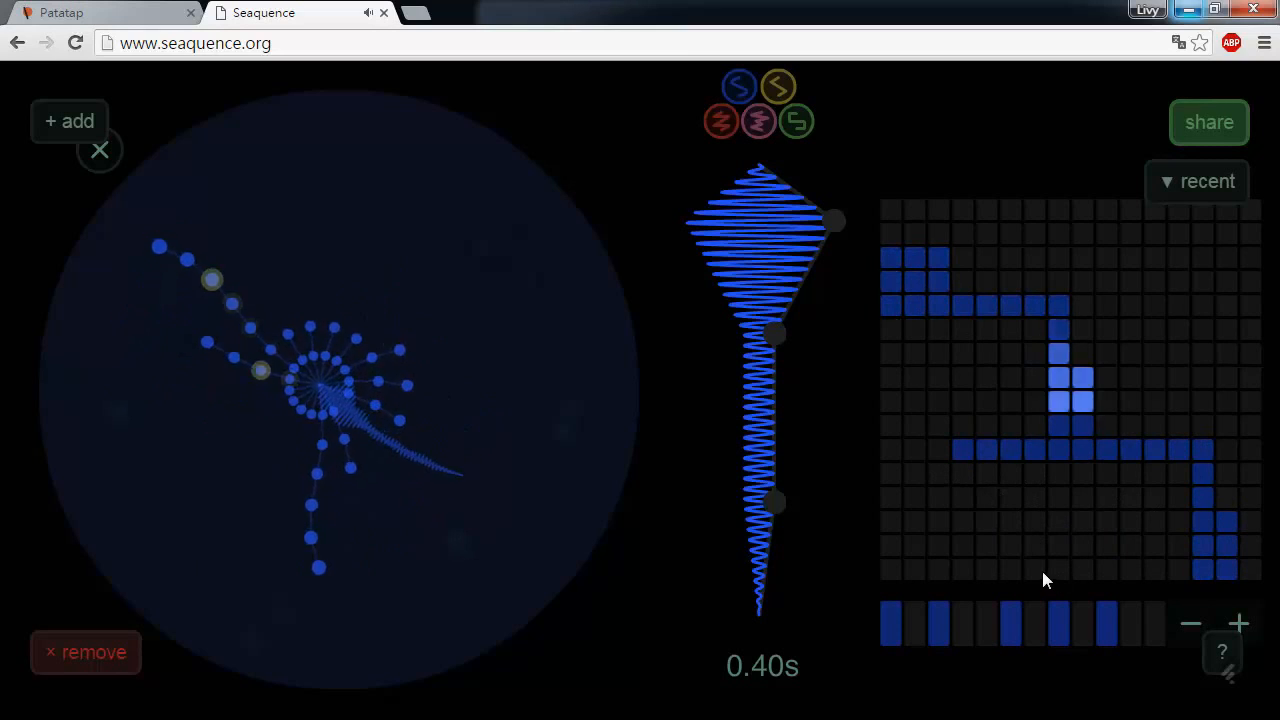
pyautogui.moveTo(964, 472)
pyautogui.mouseDown()
pyautogui.moveTo(1036, 470)
pyautogui.moveTo(930, 480)
pyautogui.mouseUp()
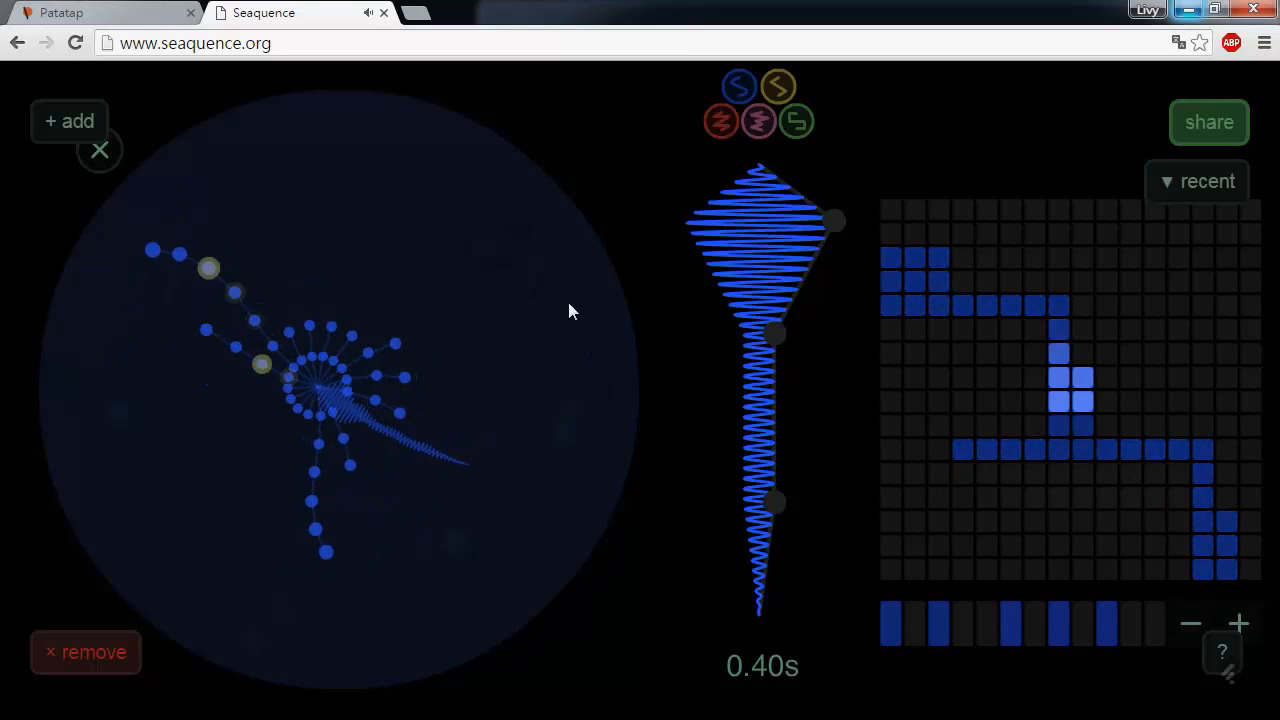
# Step: Add a new creature and reshape its envelope, moving the peak toward the middle of the body and the second point closely below it
pyautogui.click(40, 118)
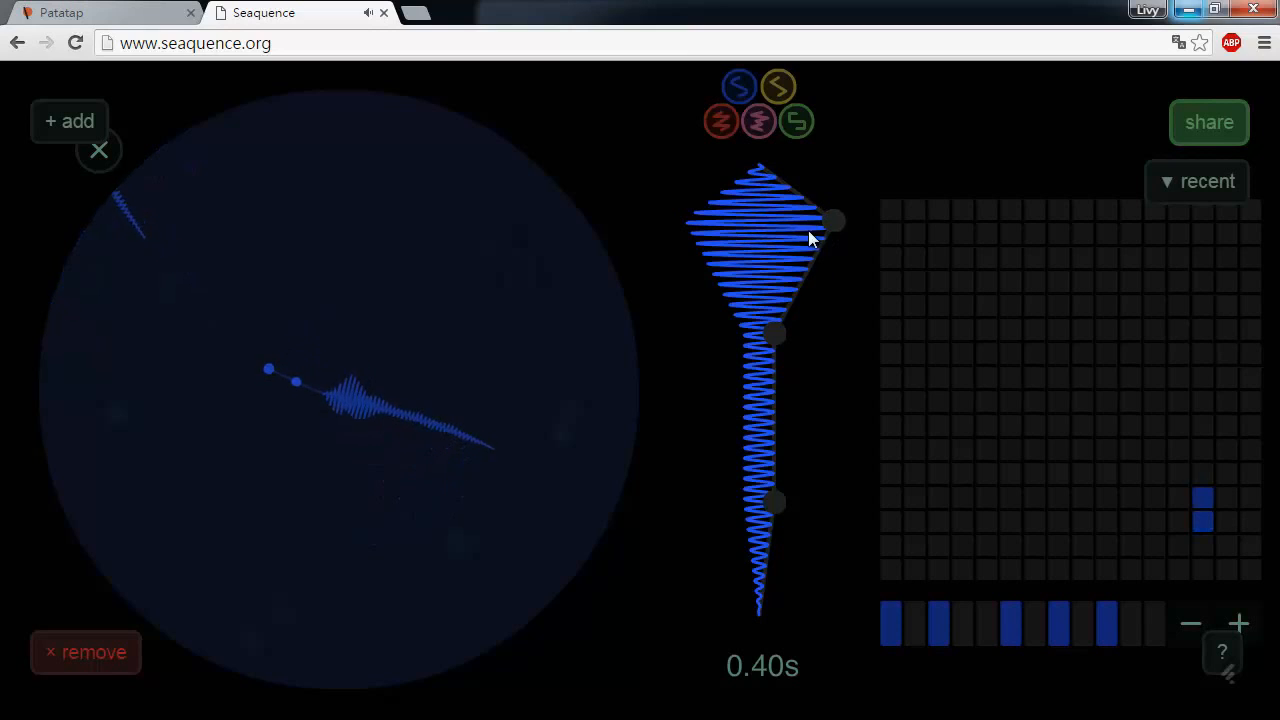
pyautogui.moveTo(783, 346); pyautogui.dragTo(789, 416)
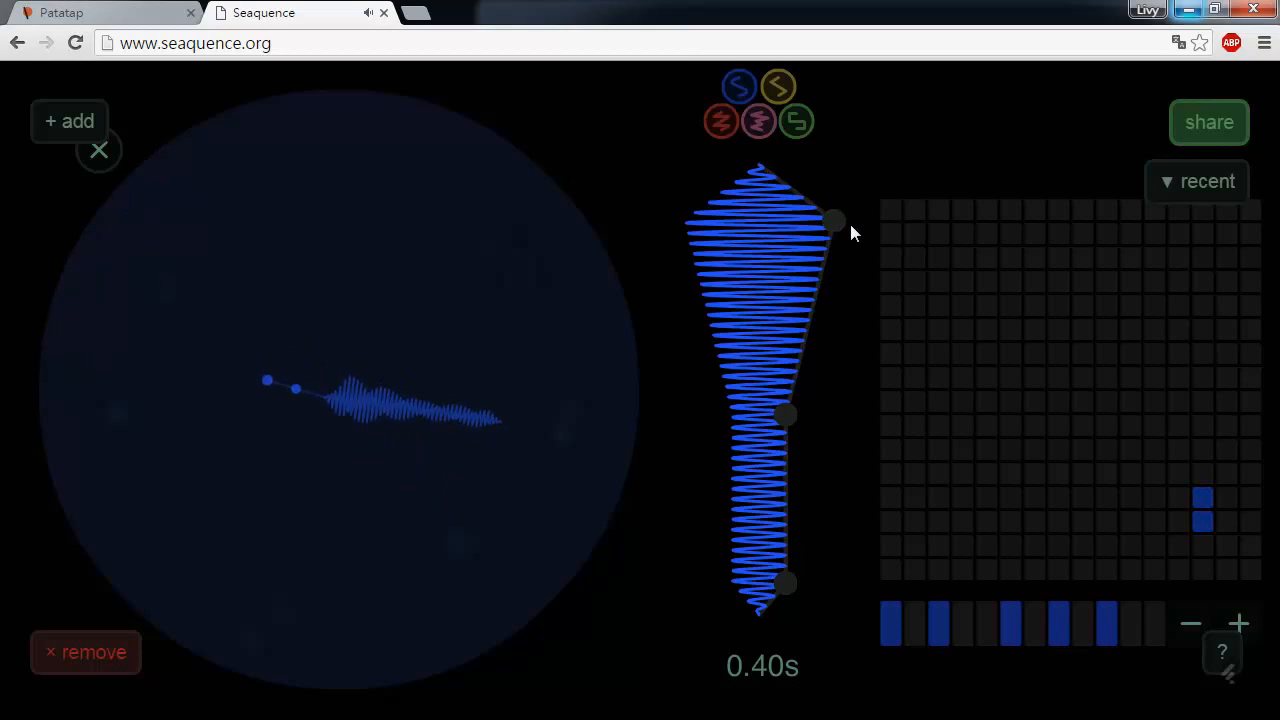
pyautogui.moveTo(850, 232); pyautogui.dragTo(834, 376)
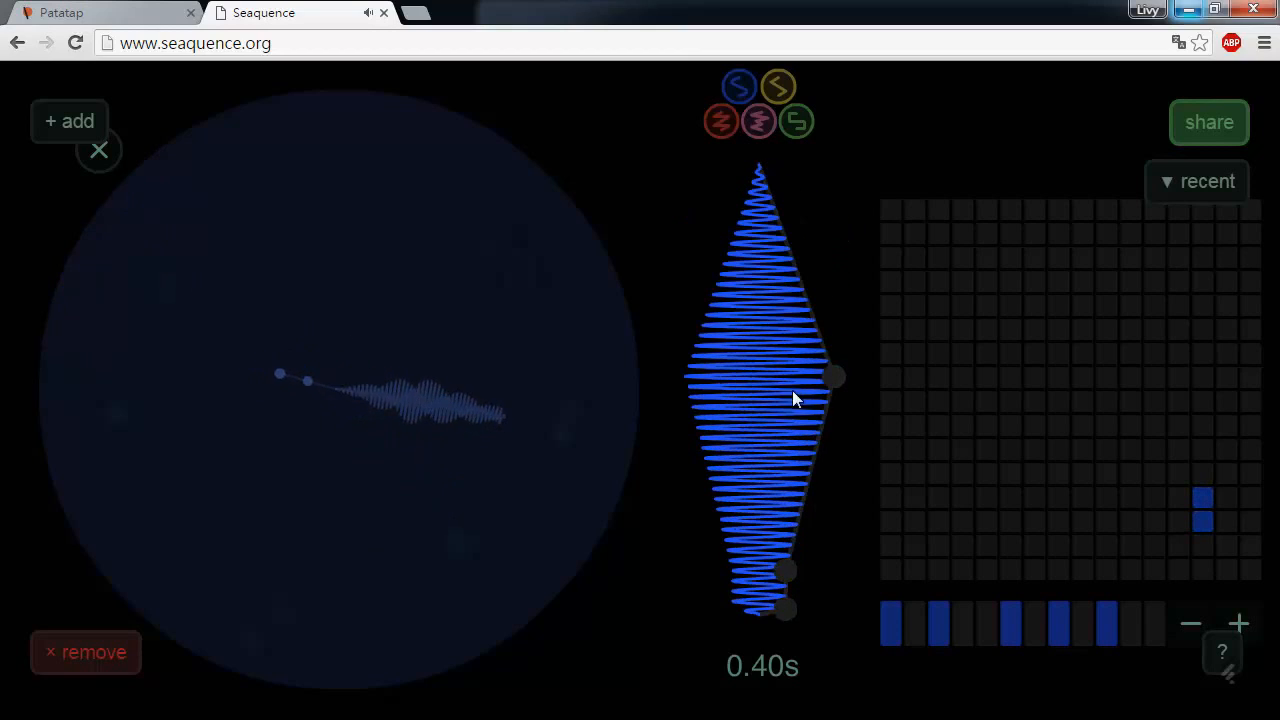
pyautogui.moveTo(786, 546); pyautogui.dragTo(786, 447)
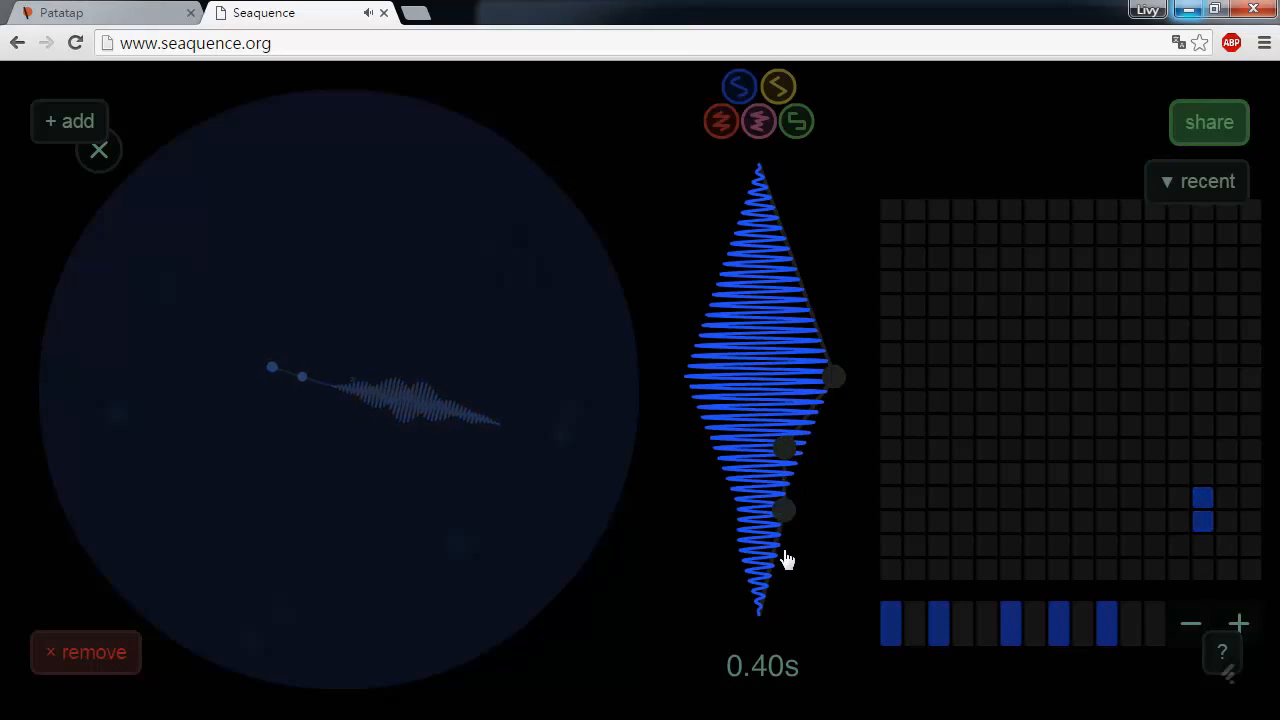
pyautogui.moveTo(784, 510); pyautogui.dragTo(774, 545)
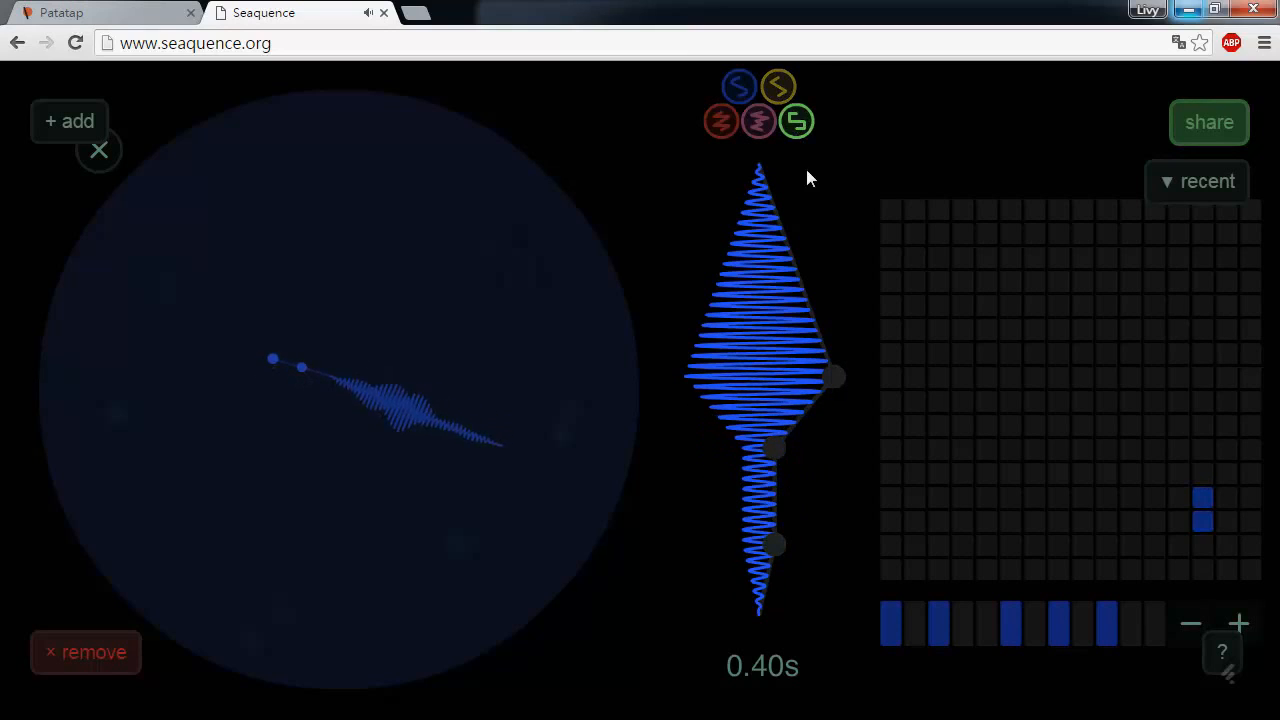
pyautogui.moveTo(803, 365); pyautogui.dragTo(786, 342)
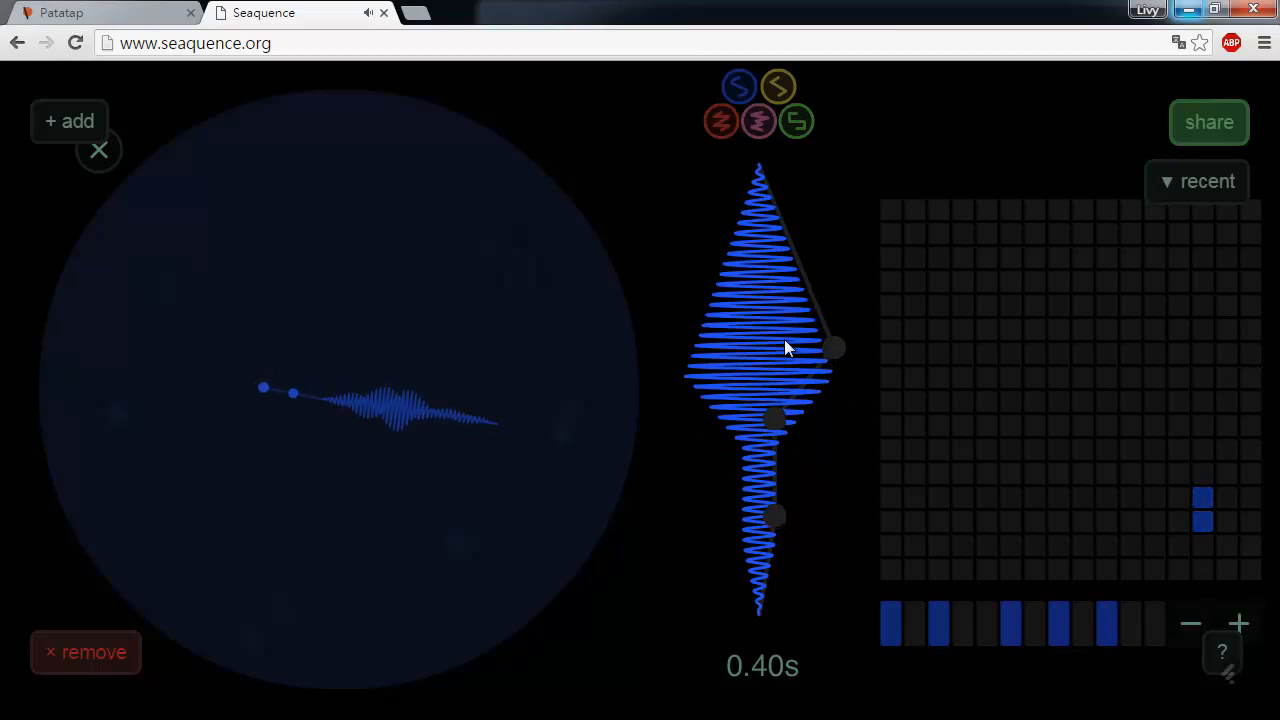
# Step: Change the new creature to the green square waveform and draw notes in the upper-left area and across the upper rows of its grid
pyautogui.click(797, 121)
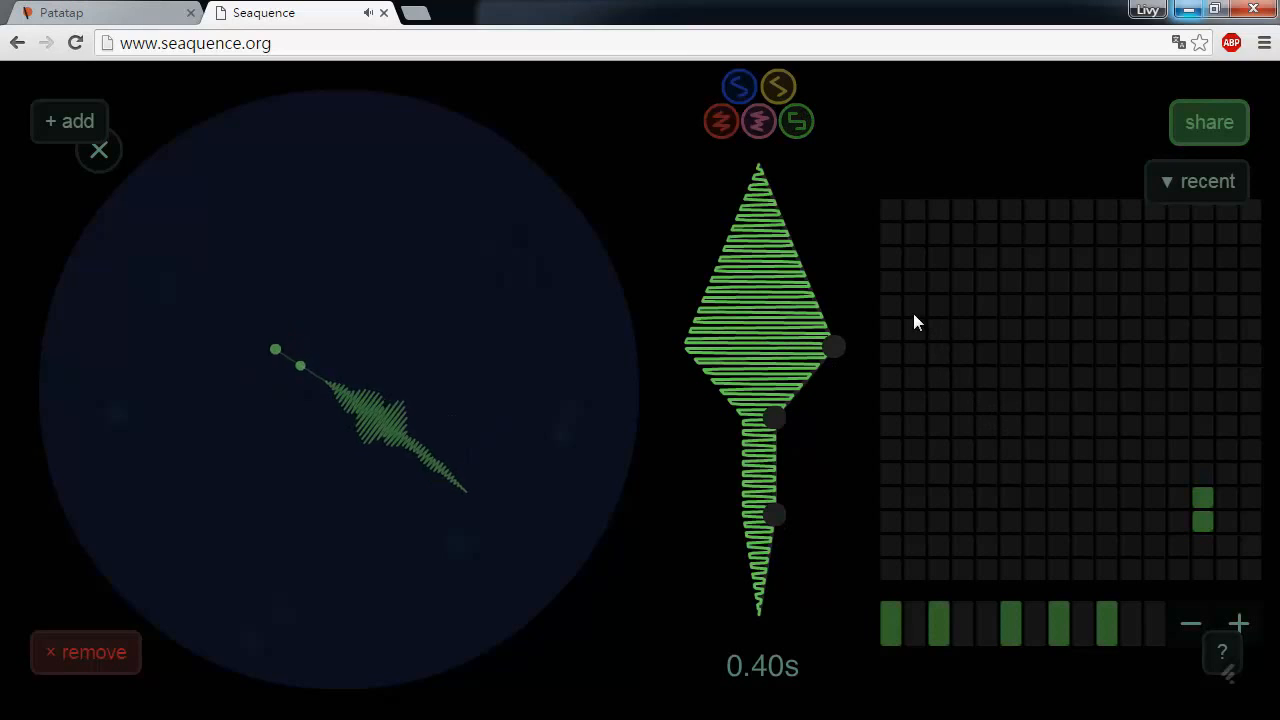
pyautogui.click(945, 356)
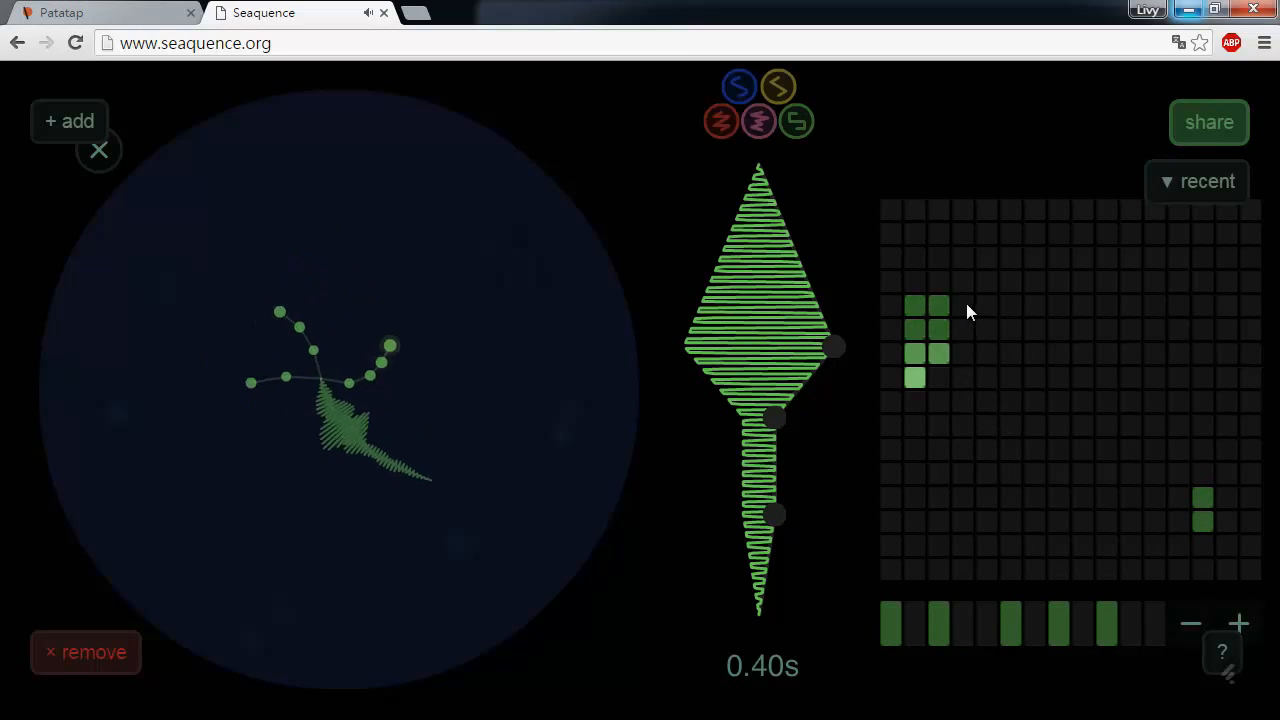
pyautogui.moveTo(895, 260); pyautogui.dragTo(911, 261)
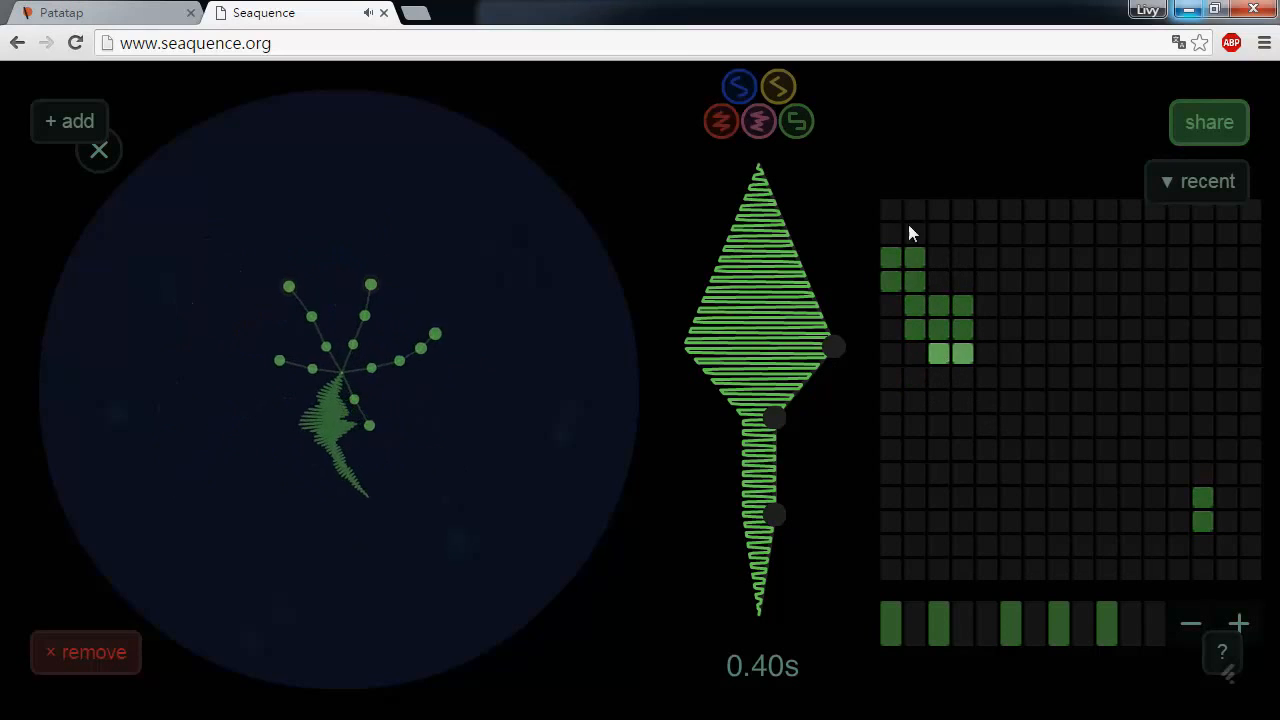
pyautogui.moveTo(944, 212)
pyautogui.mouseDown()
pyautogui.moveTo(994, 256)
pyautogui.moveTo(1083, 238)
pyautogui.moveTo(1216, 253)
pyautogui.moveTo(950, 277)
pyautogui.moveTo(971, 313)
pyautogui.mouseUp()
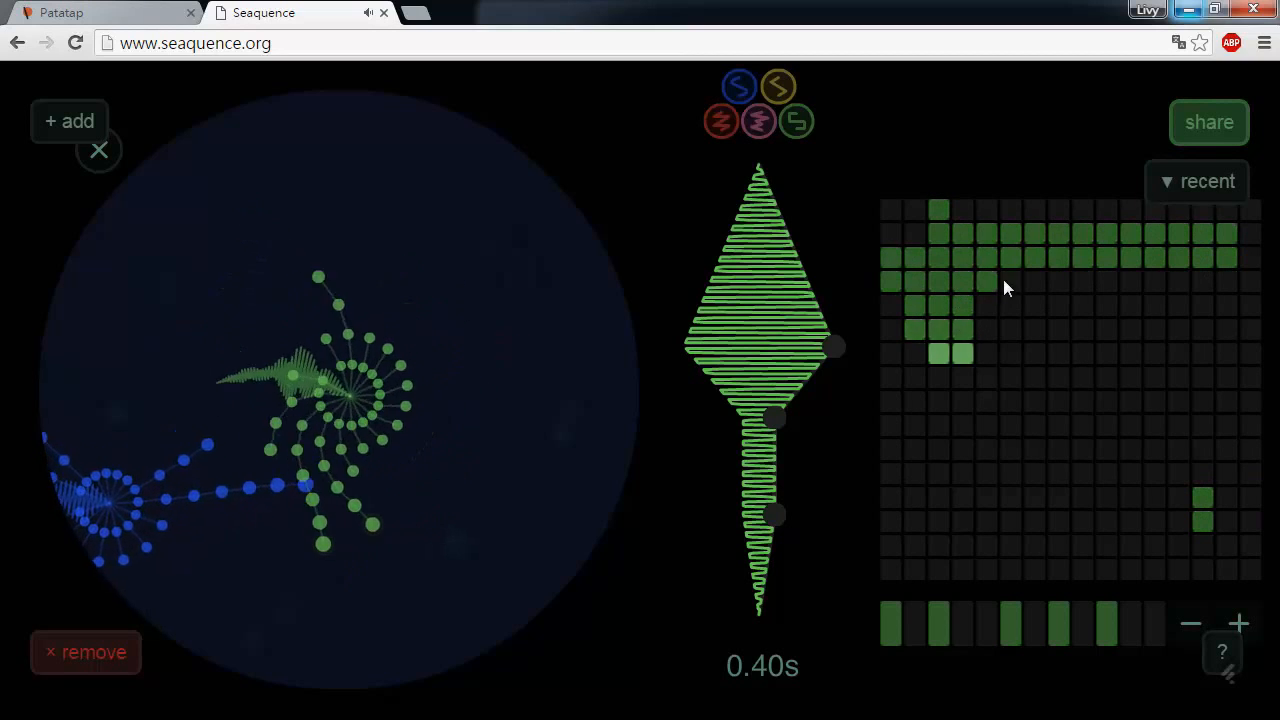
pyautogui.moveTo(987, 235); pyautogui.dragTo(1204, 232)
pyautogui.moveTo(1038, 261)
pyautogui.mouseDown()
pyautogui.moveTo(1251, 255)
pyautogui.moveTo(1227, 235)
pyautogui.mouseUp()
# Step: Reduce the grid to a two-row block of notes in the last four columns of the third and fourth rows, clearing all other notes
pyautogui.moveTo(895, 271)
pyautogui.mouseDown()
pyautogui.moveTo(925, 338)
pyautogui.moveTo(984, 350)
pyautogui.mouseUp()
pyautogui.moveTo(939, 211)
pyautogui.mouseDown()
pyautogui.moveTo(957, 213)
pyautogui.moveTo(915, 281)
pyautogui.moveTo(1041, 301)
pyautogui.mouseUp()
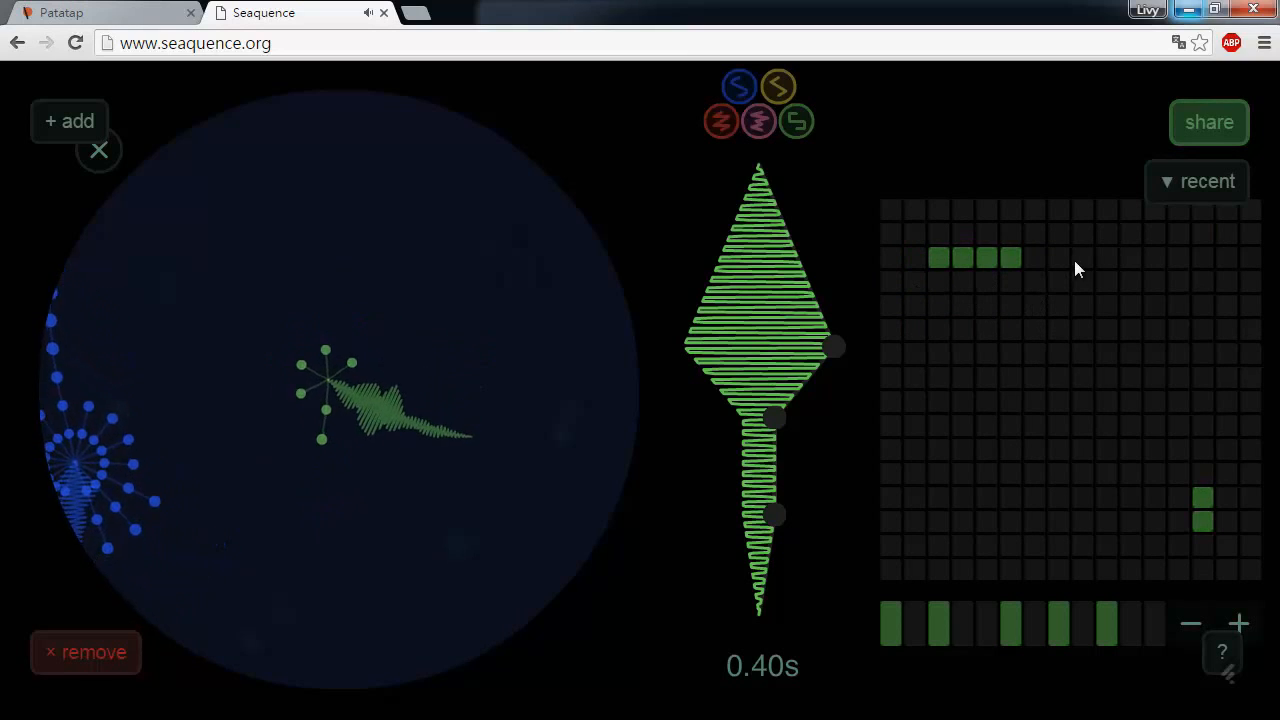
pyautogui.moveTo(1034, 257); pyautogui.dragTo(1250, 258)
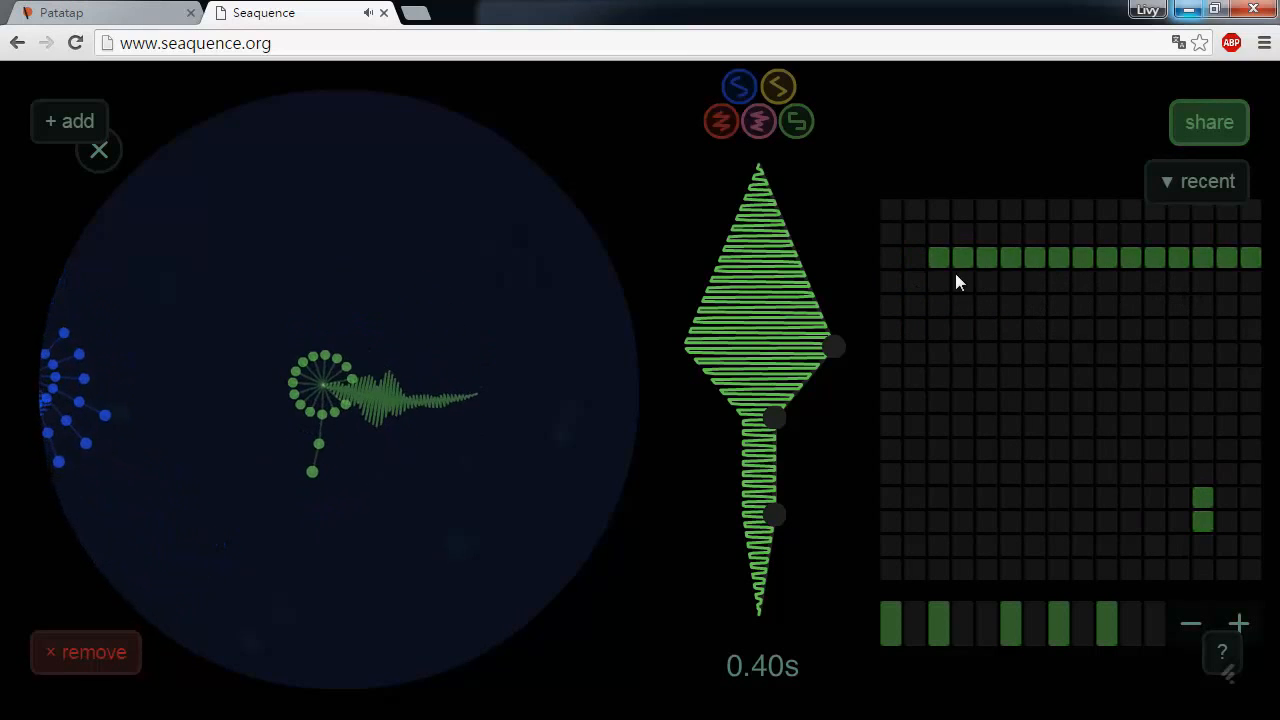
pyautogui.moveTo(939, 260); pyautogui.dragTo(1250, 283)
pyautogui.moveTo(1133, 256); pyautogui.dragTo(1166, 282)
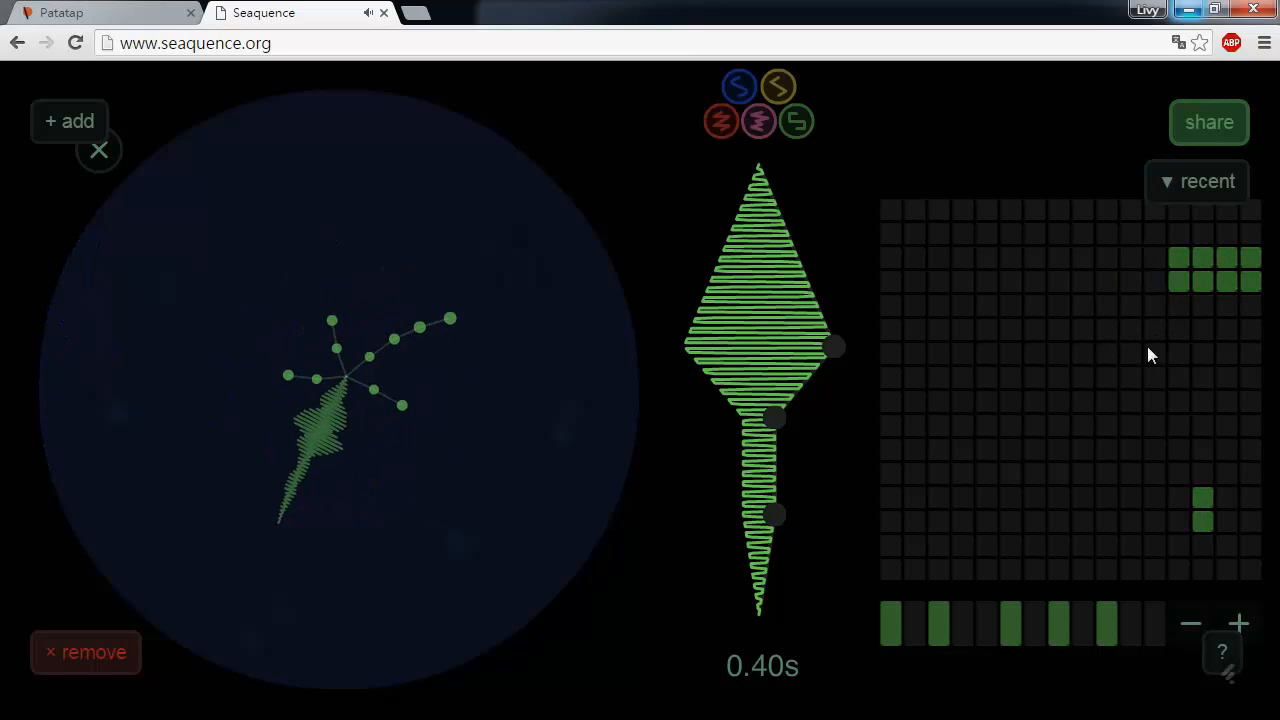
pyautogui.click(1207, 518)
pyautogui.click(1203, 499)
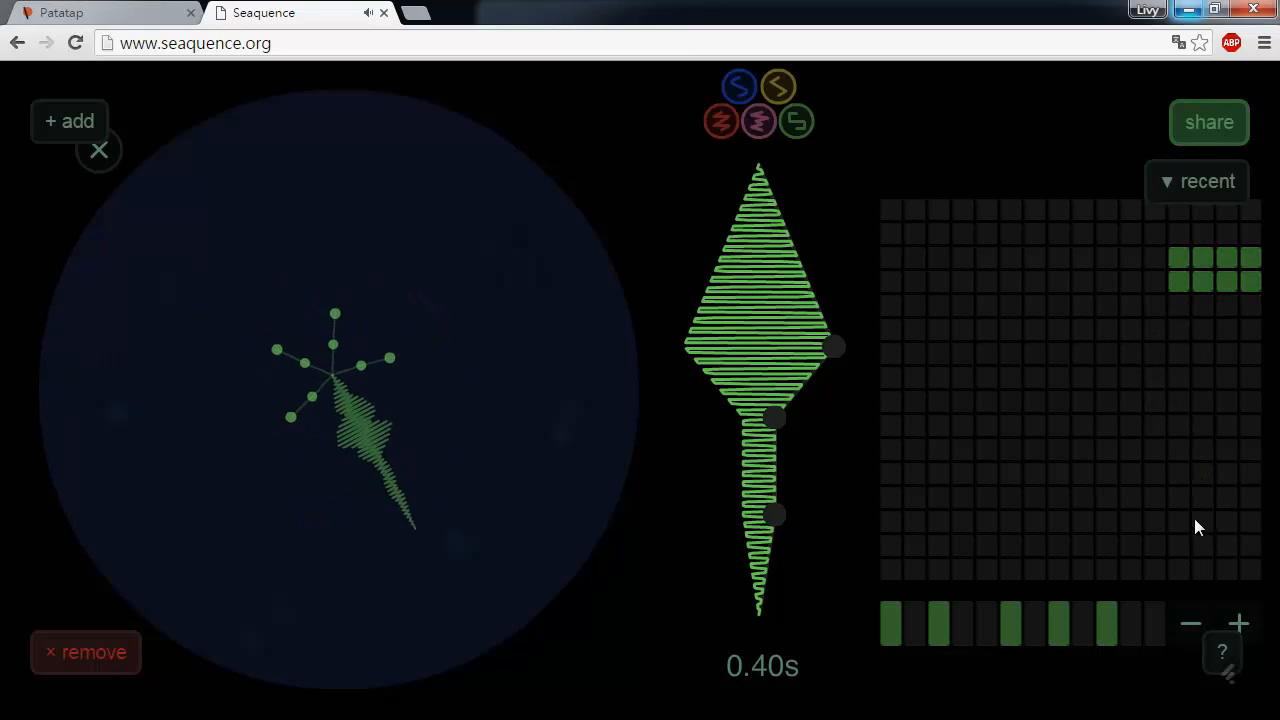
# Step: Draw three separate two-by-two blocks of notes down the eleventh and twelfth columns of the green creature's grid
pyautogui.moveTo(1109, 499); pyautogui.dragTo(1102, 553)
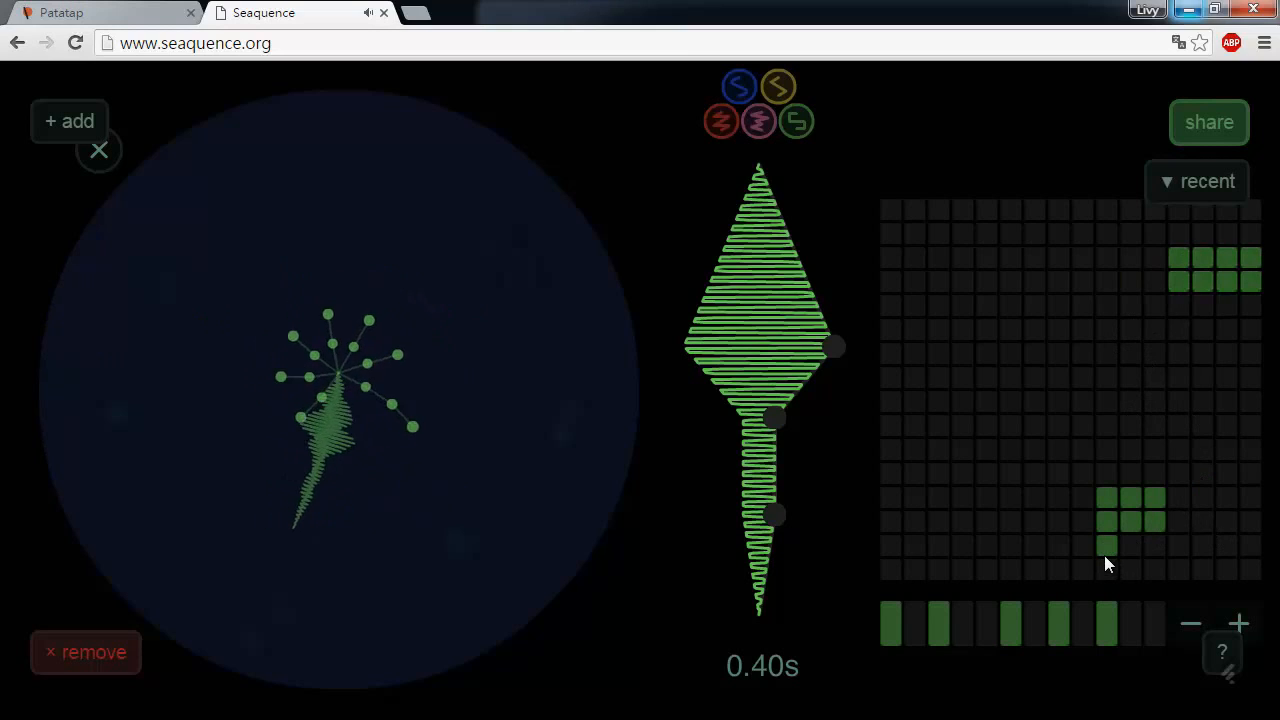
pyautogui.click(1105, 553)
pyautogui.moveTo(1112, 503); pyautogui.dragTo(1110, 520)
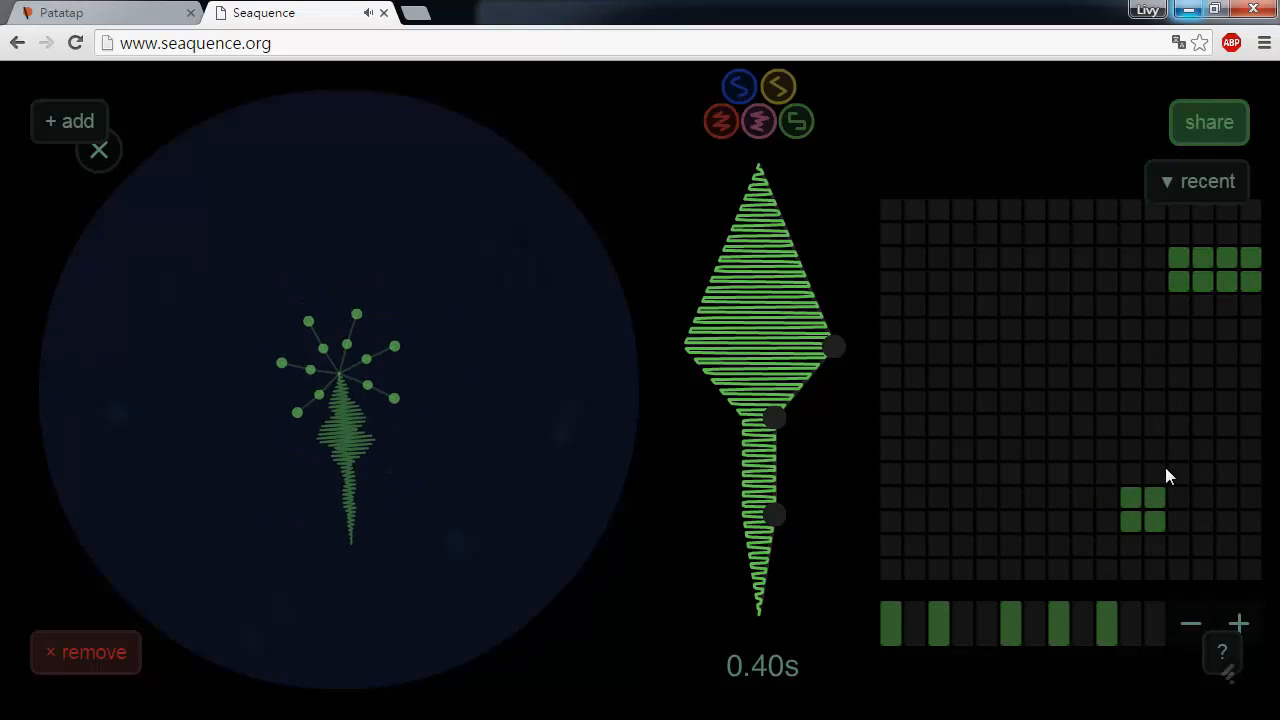
pyautogui.moveTo(1131, 430)
pyautogui.mouseDown()
pyautogui.moveTo(1133, 448)
pyautogui.moveTo(1152, 427)
pyautogui.mouseUp()
pyautogui.moveTo(1131, 352); pyautogui.dragTo(1132, 377)
pyautogui.moveTo(1153, 354); pyautogui.dragTo(1153, 380)
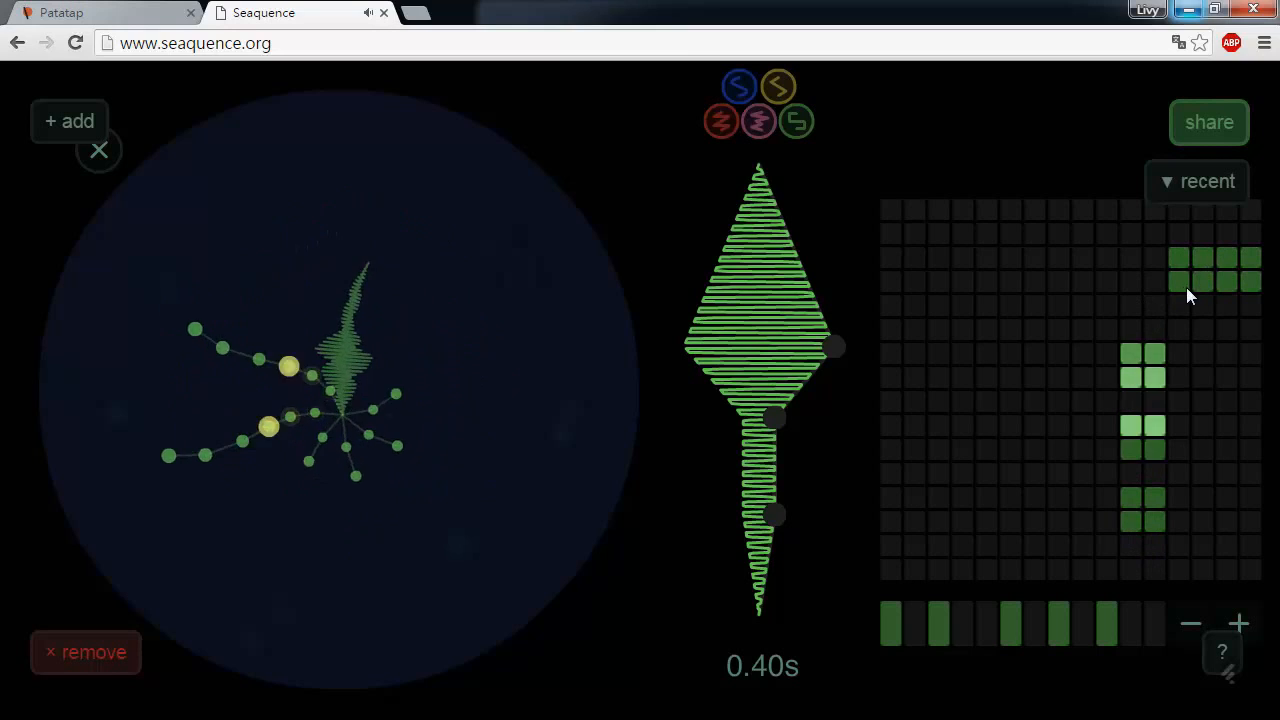
# Step: Replace the two-row note block in the last four columns with a single row of notes in the second grid row
pyautogui.moveTo(1182, 284); pyautogui.dragTo(1251, 282)
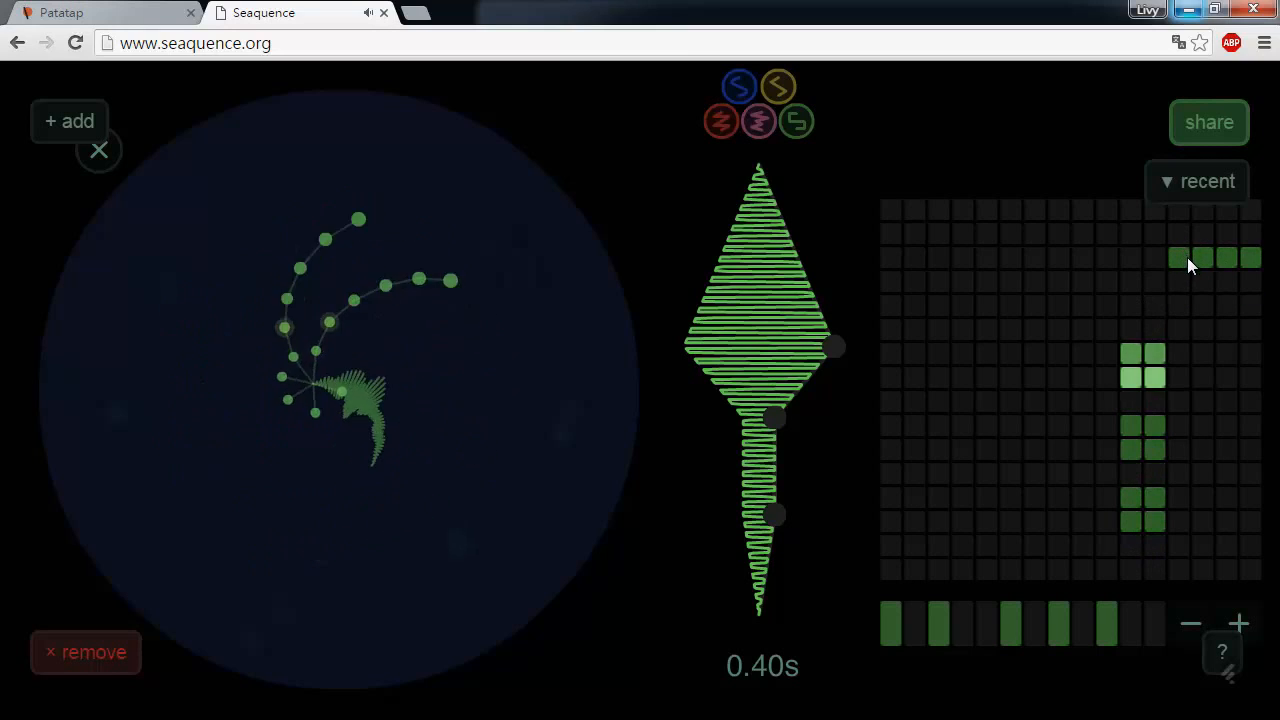
pyautogui.click(1181, 256)
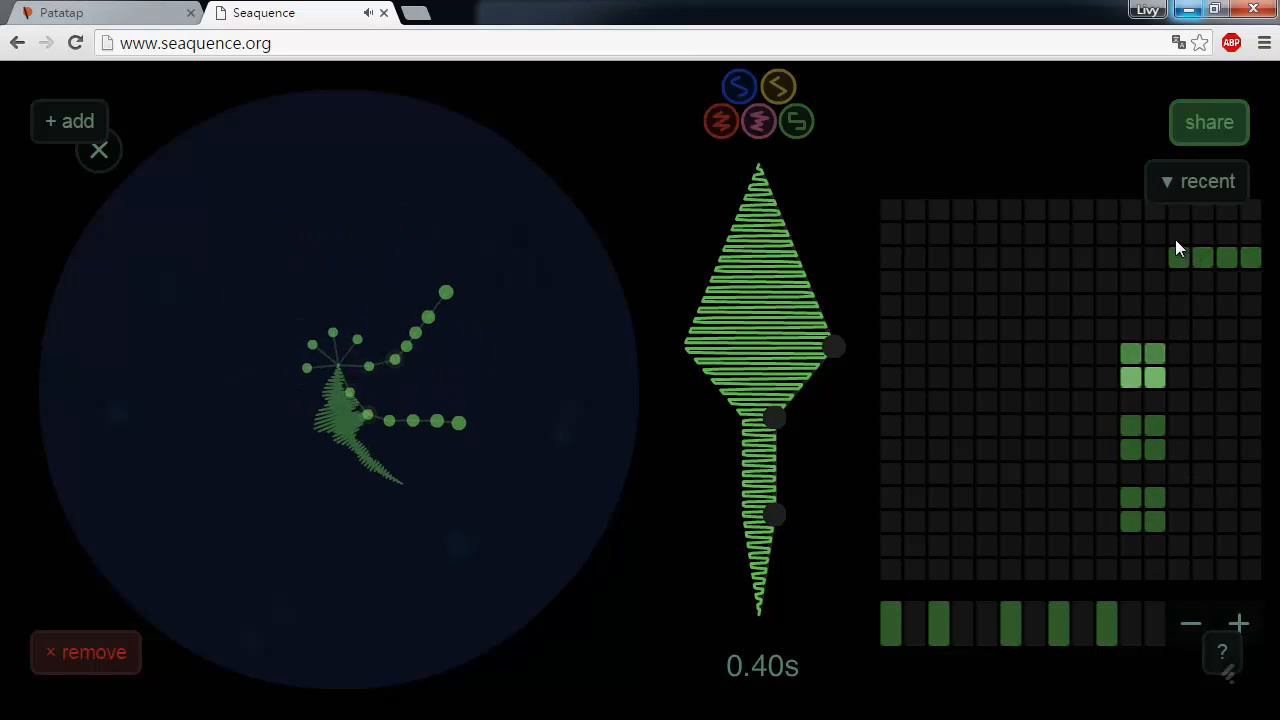
pyautogui.moveTo(1177, 237)
pyautogui.mouseDown()
pyautogui.moveTo(1245, 236)
pyautogui.moveTo(1250, 259)
pyautogui.mouseUp()
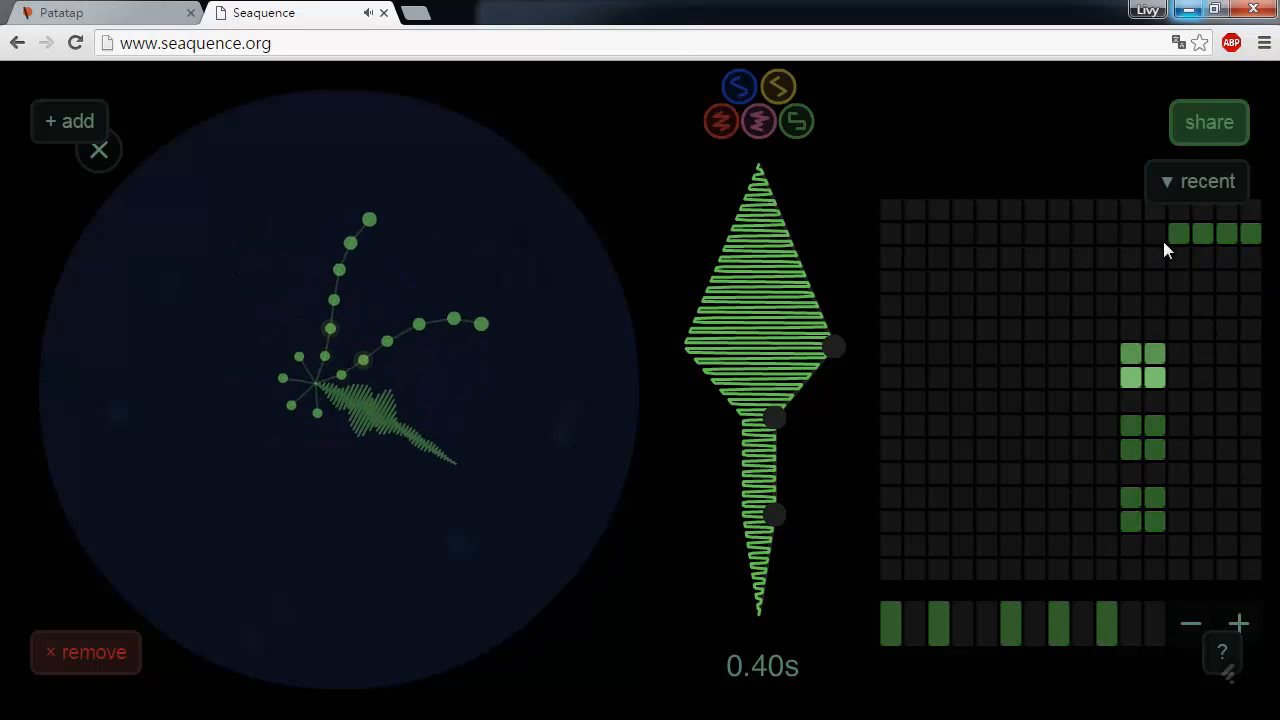
# Step: Draw notes in columns five to eight of the second grid row and clear all of them except the first
pyautogui.moveTo(988, 233); pyautogui.dragTo(1047, 232)
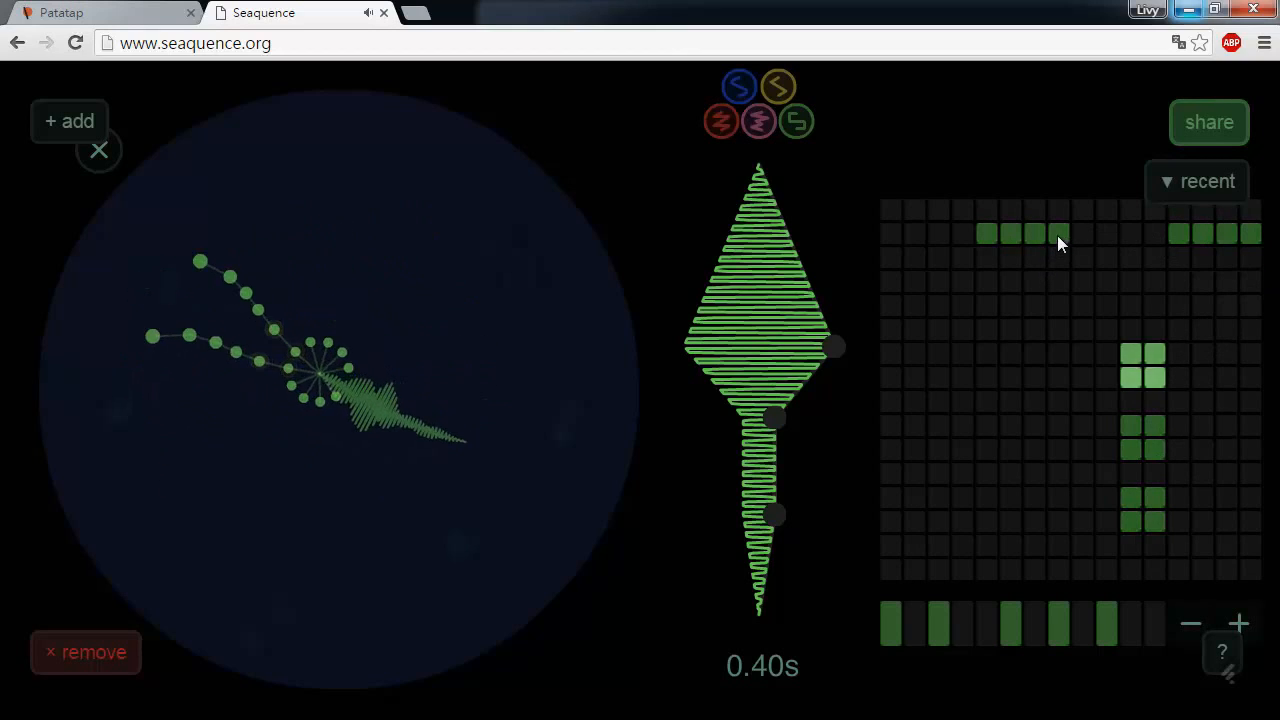
pyautogui.click(1035, 234)
pyautogui.click(1011, 234)
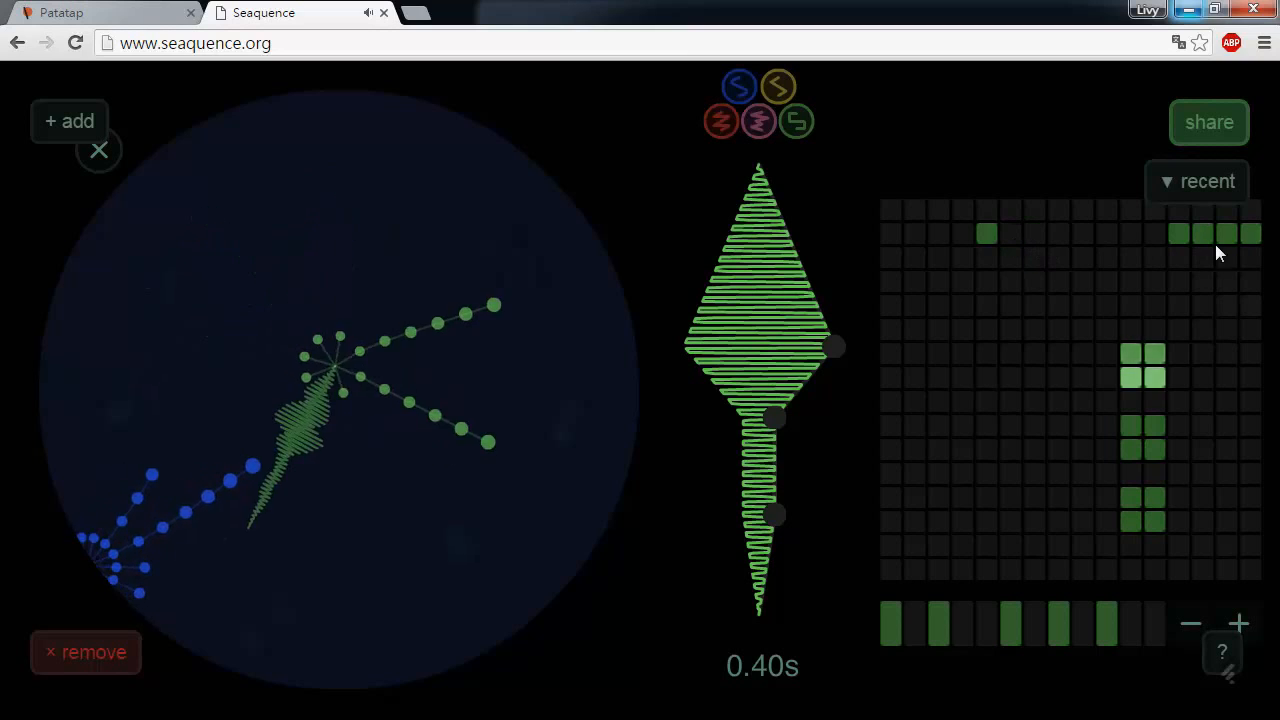
# Step: Reduce the green creature's second grid row to notes in the last three columns and lower its octave
pyautogui.click(988, 234)
pyautogui.moveTo(1131, 234); pyautogui.dragTo(1262, 233)
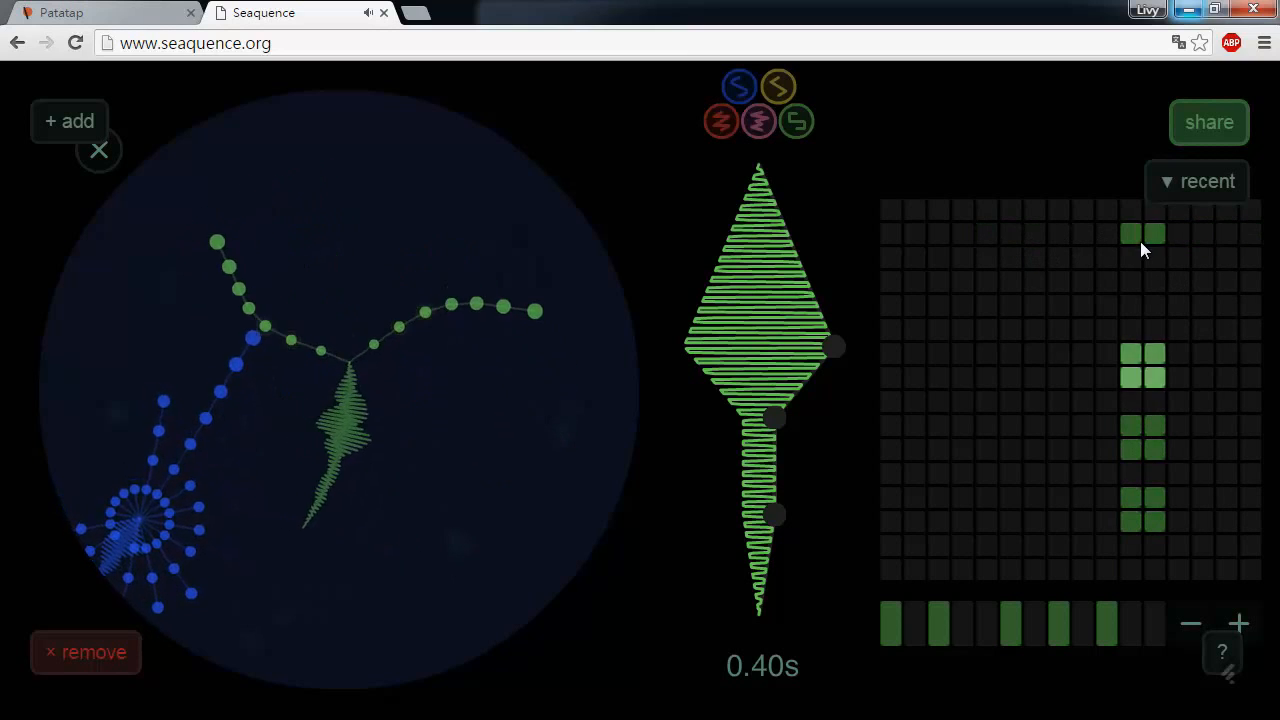
pyautogui.moveTo(1178, 236); pyautogui.dragTo(1251, 213)
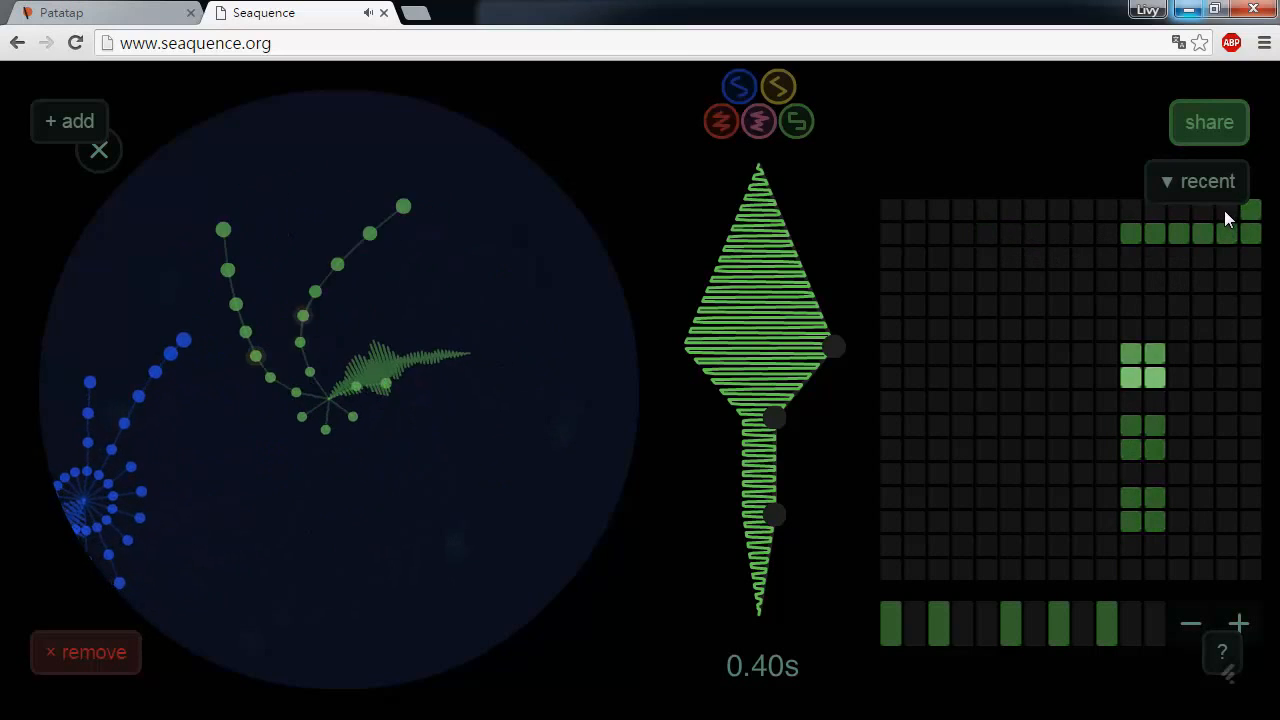
pyautogui.click(1225, 210)
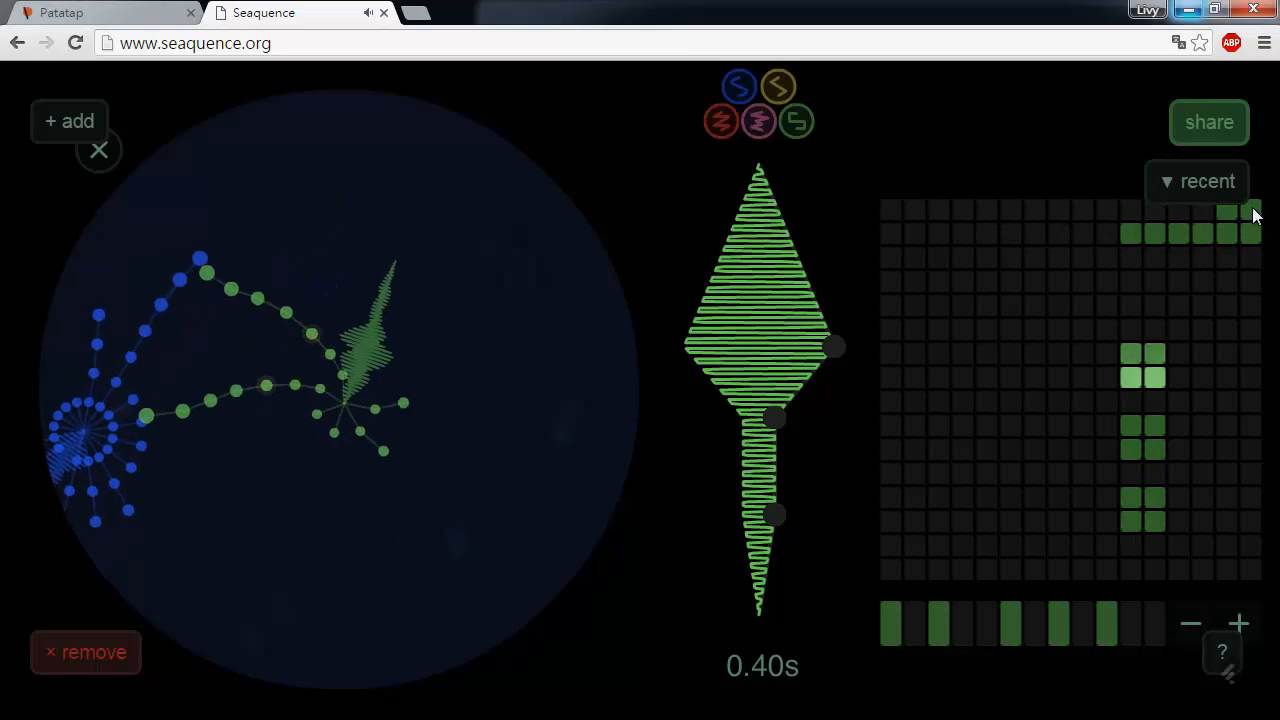
pyautogui.moveTo(1228, 212); pyautogui.dragTo(1268, 210)
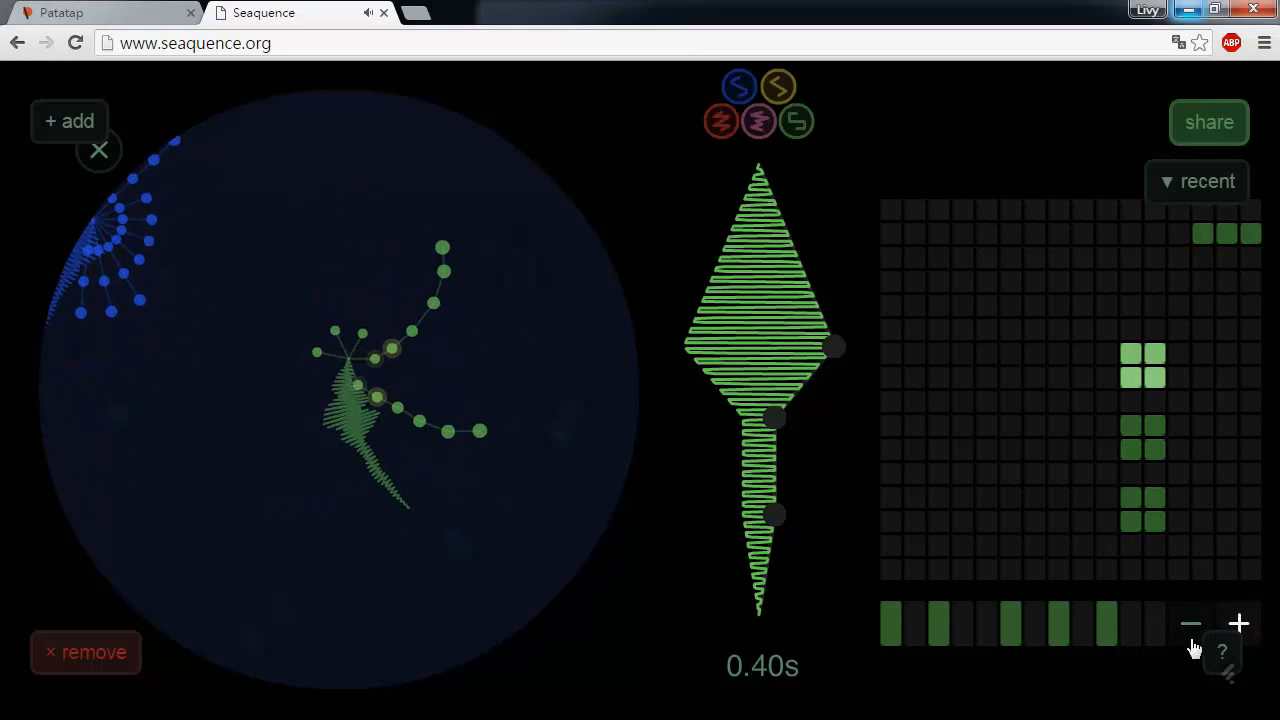
pyautogui.click(1238, 621)
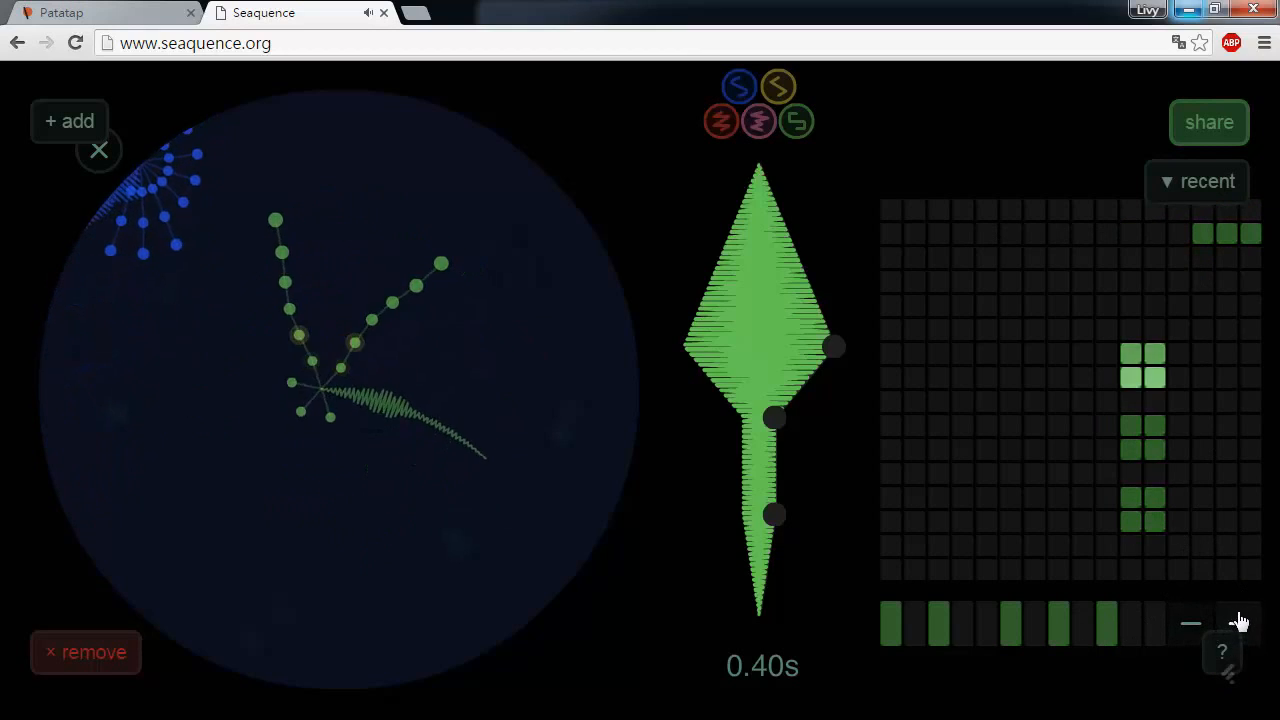
pyautogui.click(1191, 628)
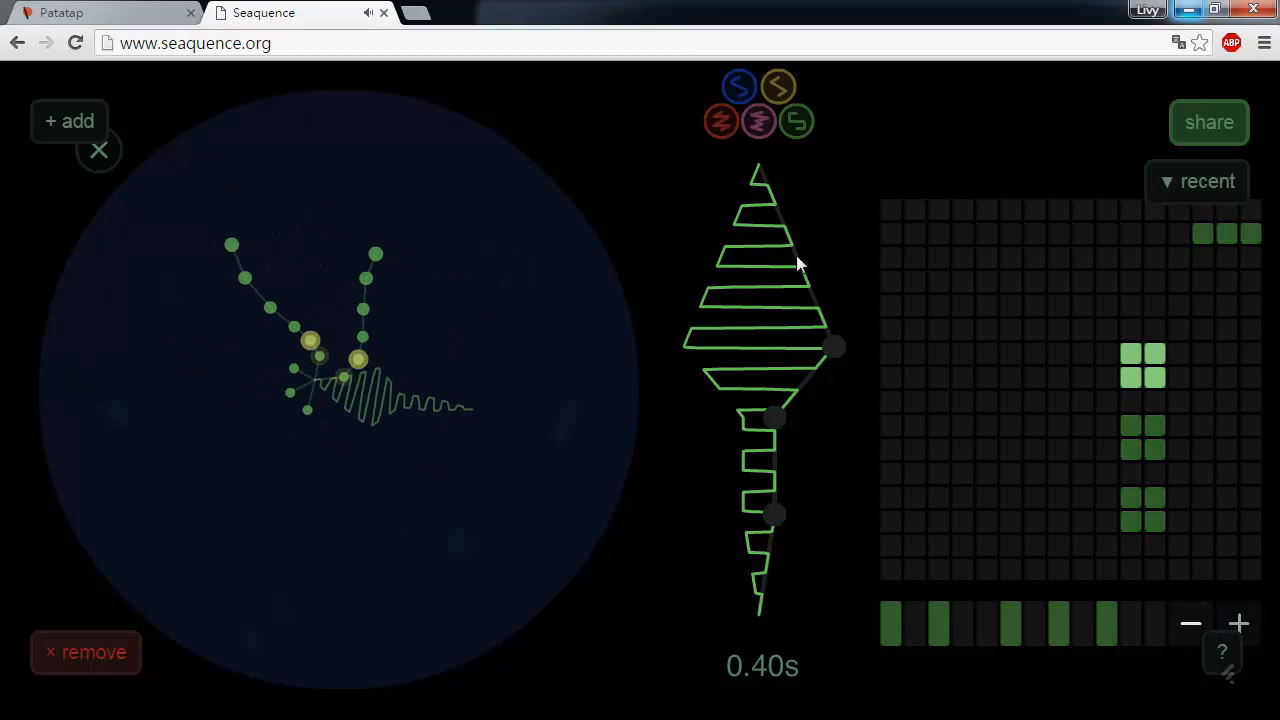
# Step: Add a red creature with three stacked notes in column seven and two notes in columns nine and ten of the fourteenth row
pyautogui.click(82, 132)
pyautogui.click(758, 124)
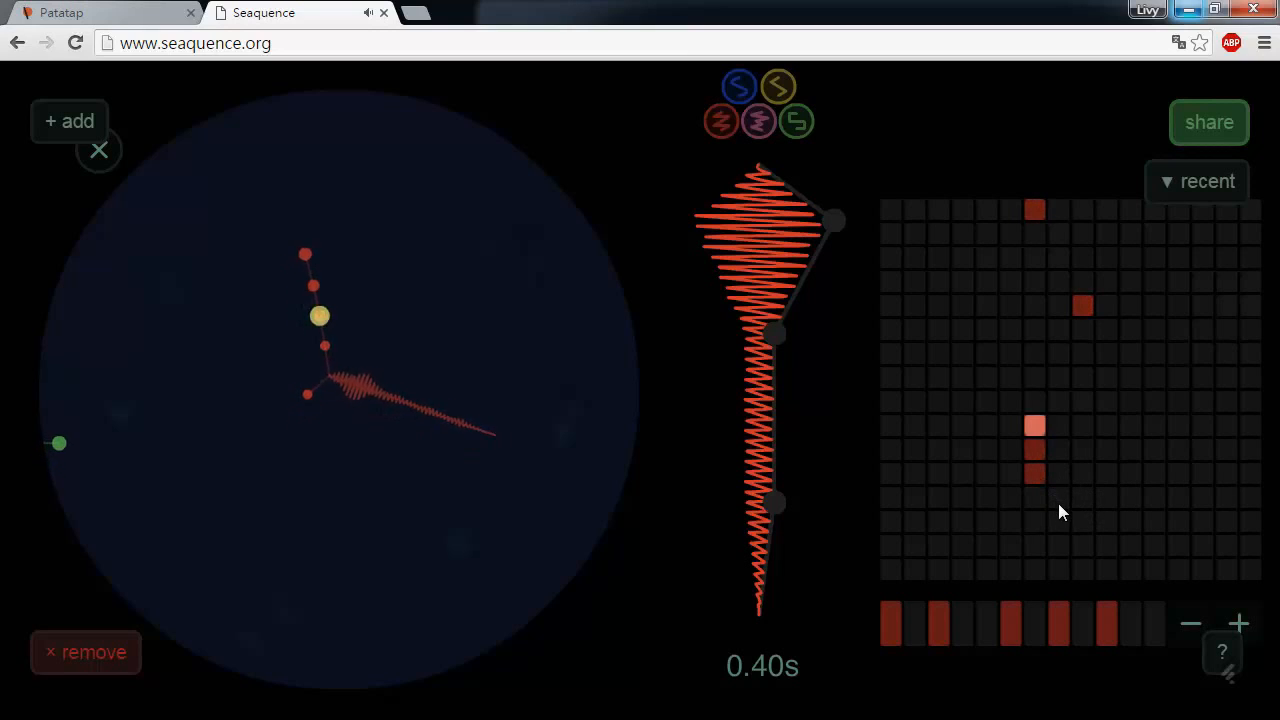
pyautogui.click(1086, 544)
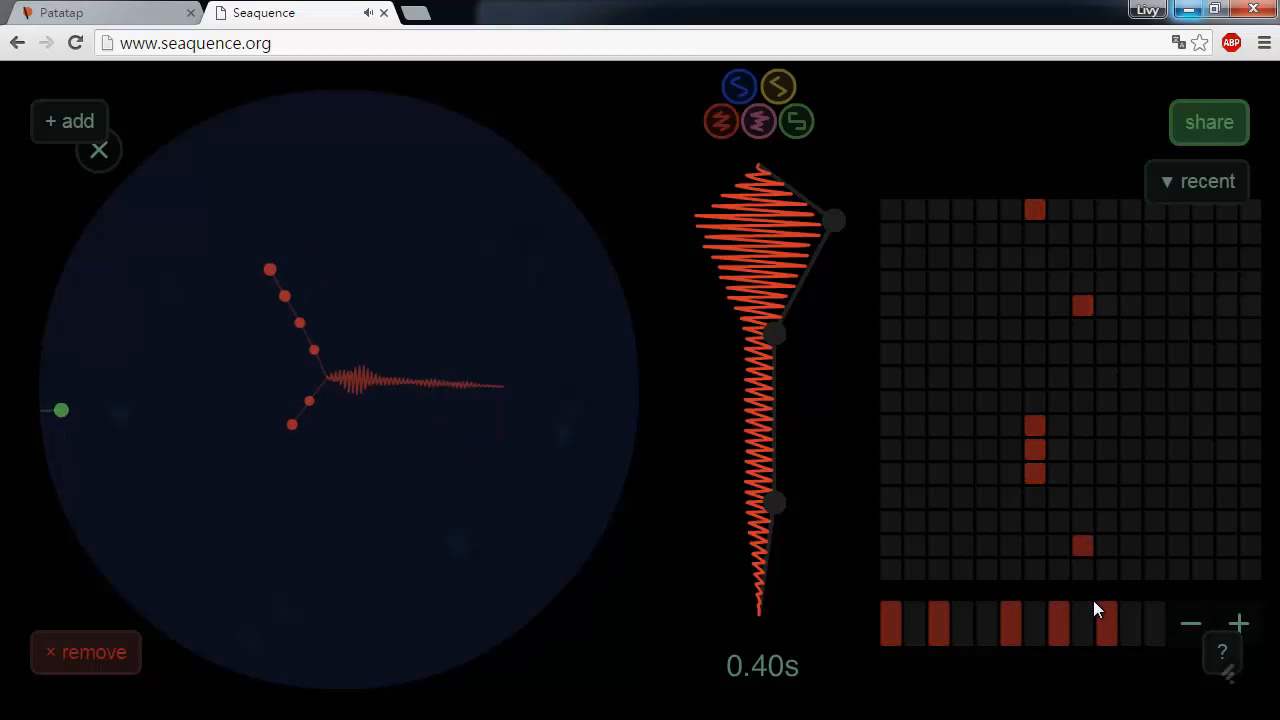
pyautogui.click(1085, 522)
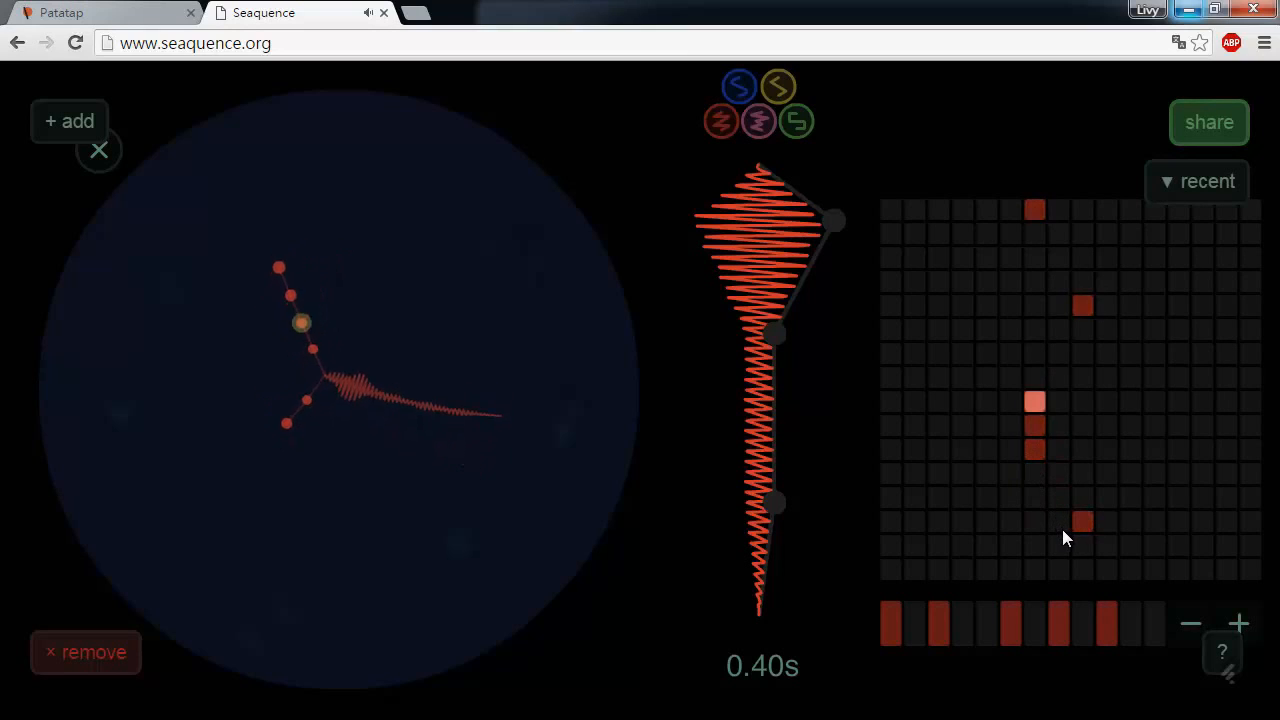
pyautogui.moveTo(1105, 529); pyautogui.dragTo(1124, 521)
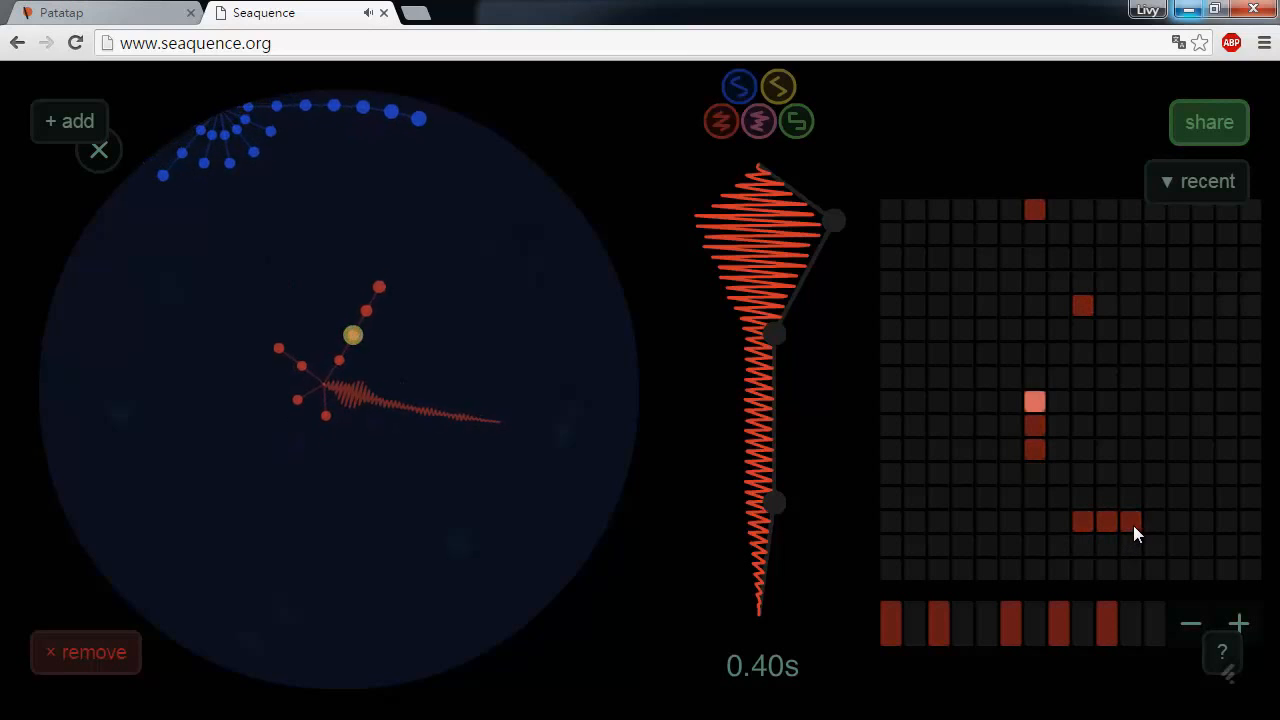
pyautogui.click(1133, 525)
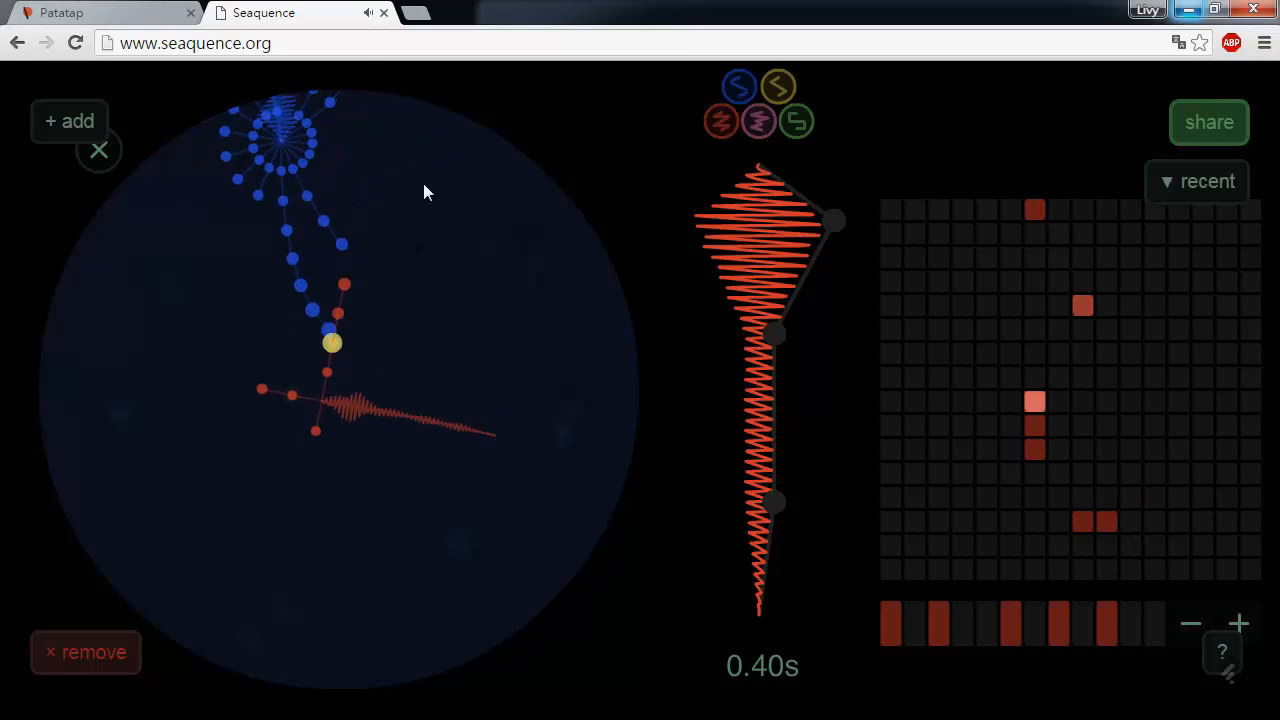
# Step: Add another creature, try the blue waveform on it, and give it the pink waveform
pyautogui.click(66, 121)
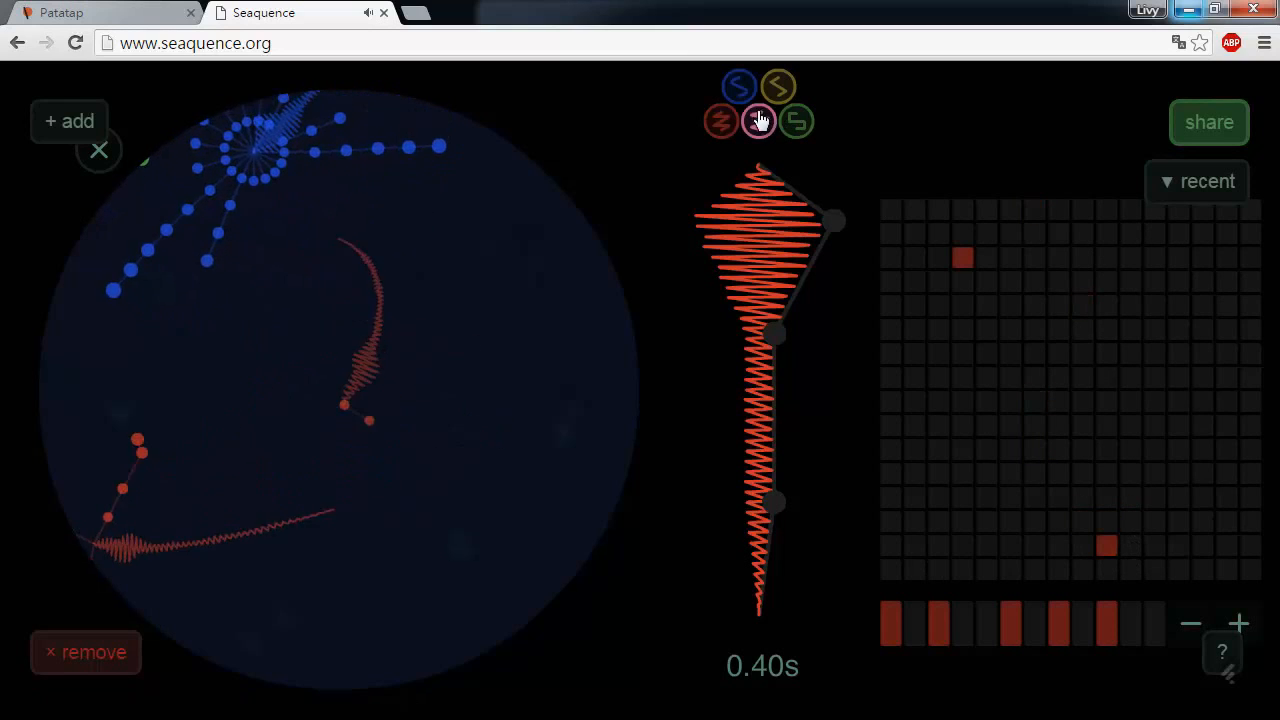
pyautogui.click(738, 92)
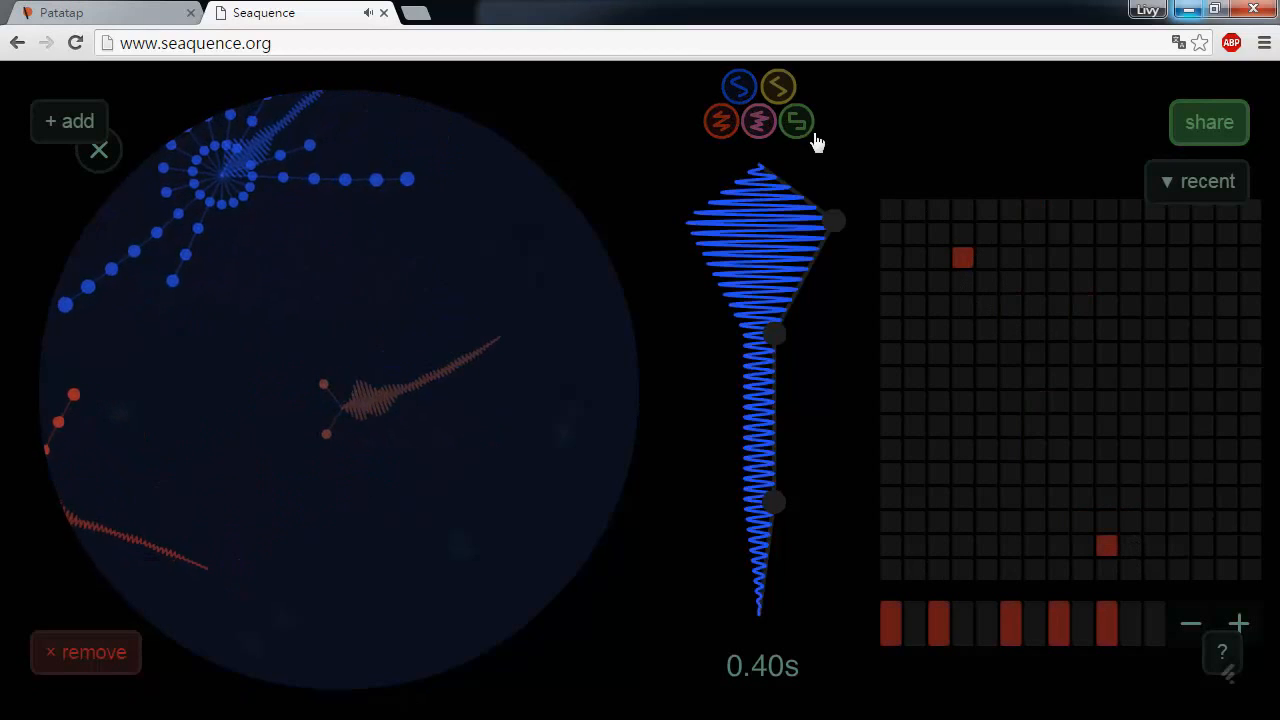
pyautogui.click(760, 123)
# Step: Draw a note block across columns three to five in rows three to six, and clear that whole area of the pink creature's grid
pyautogui.moveTo(975, 284); pyautogui.dragTo(963, 350)
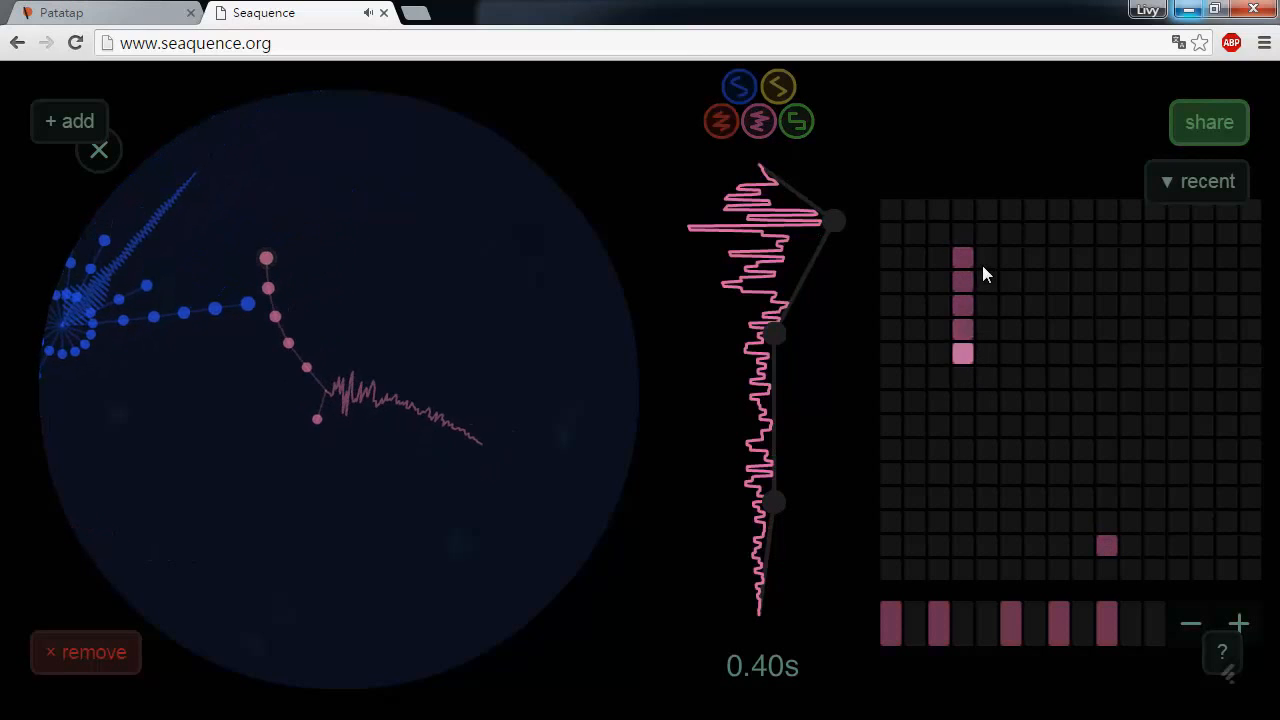
pyautogui.moveTo(982, 265)
pyautogui.mouseDown()
pyautogui.moveTo(986, 343)
pyautogui.moveTo(951, 277)
pyautogui.moveTo(940, 327)
pyautogui.mouseUp()
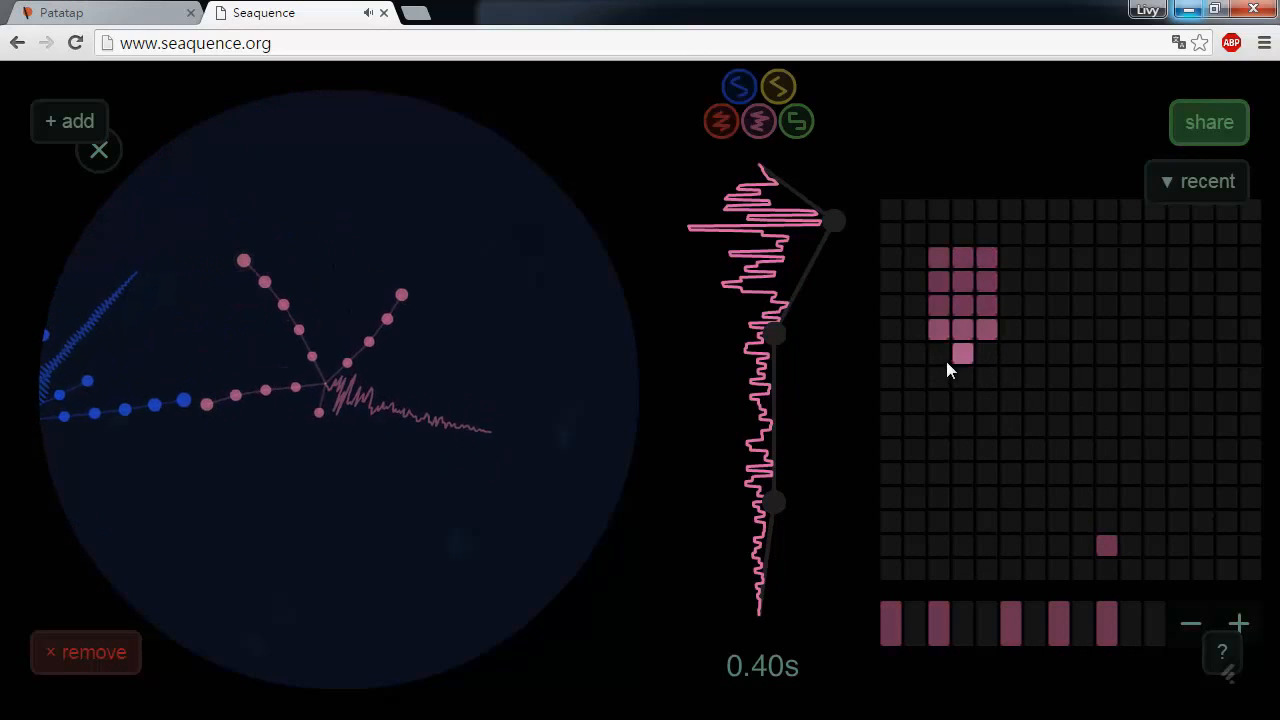
pyautogui.click(966, 355)
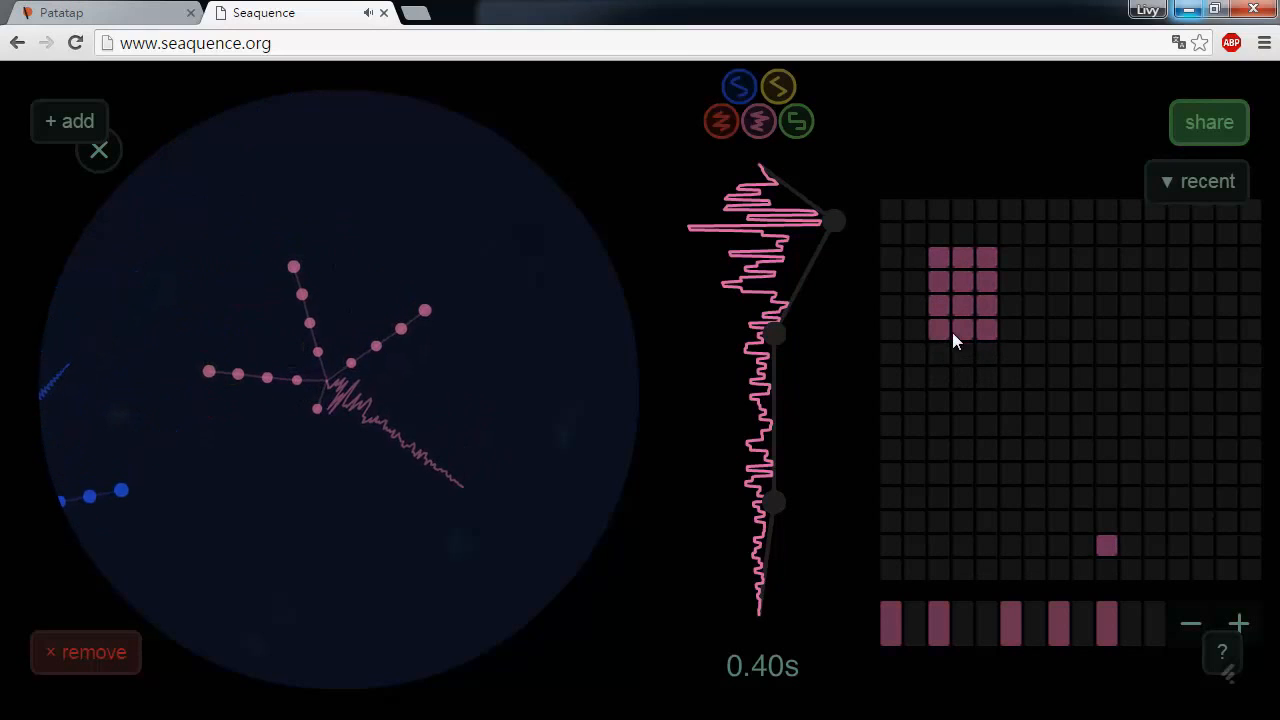
pyautogui.moveTo(925, 250)
pyautogui.mouseDown()
pyautogui.moveTo(940, 322)
pyautogui.moveTo(981, 265)
pyautogui.mouseUp()
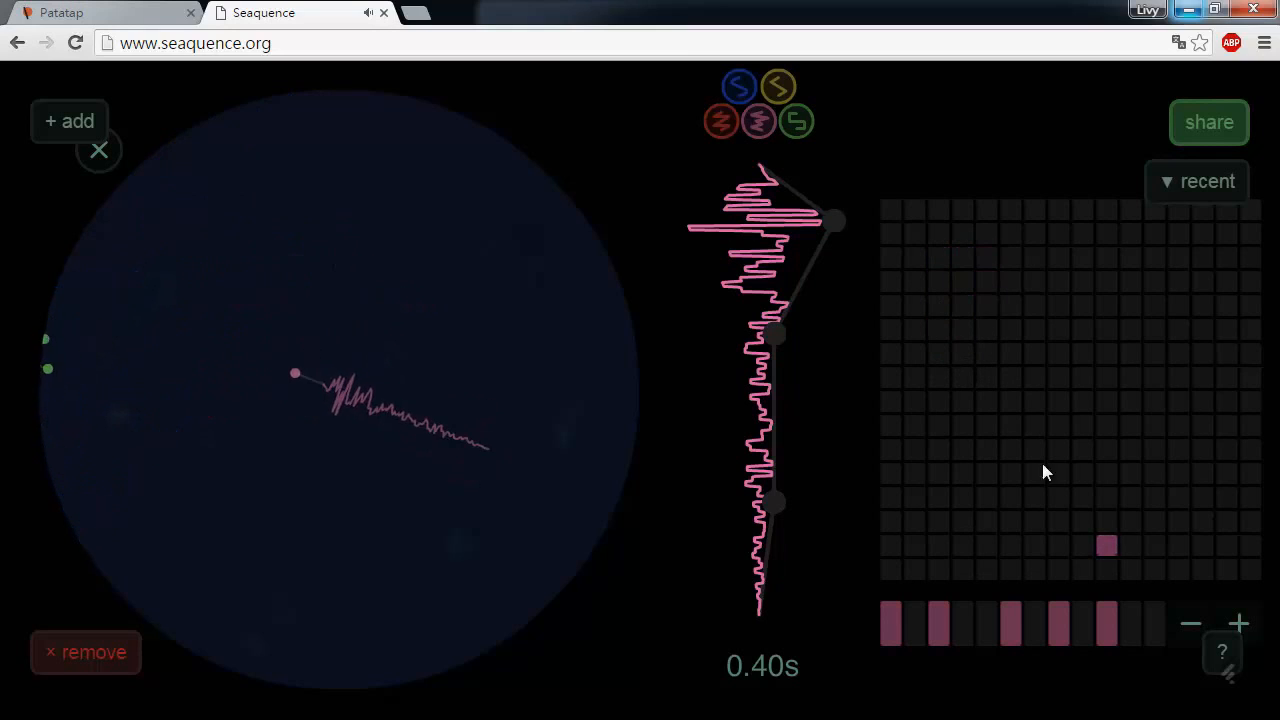
# Step: Fill columns eight and nine of the pink creature's grid with notes from row ten to sixteen and clear every other note
pyautogui.moveTo(1084, 402); pyautogui.dragTo(1082, 496)
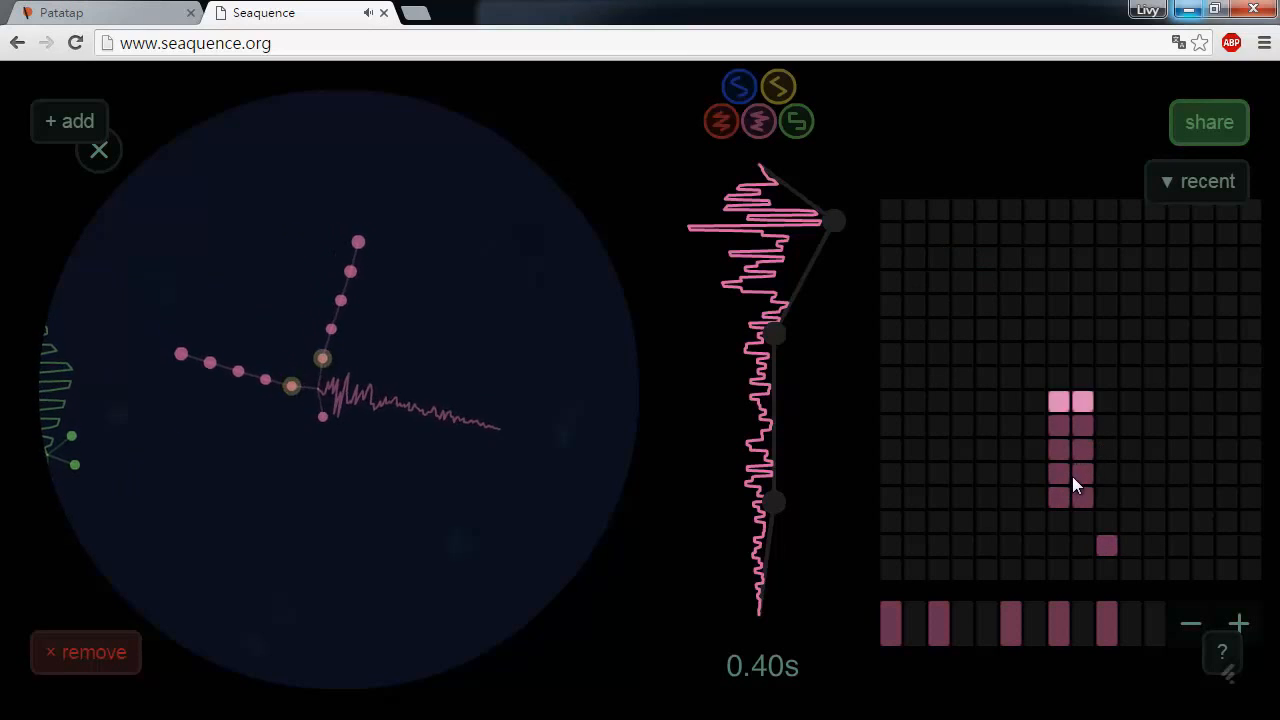
pyautogui.click(1107, 545)
pyautogui.moveTo(1083, 522)
pyautogui.mouseDown()
pyautogui.moveTo(1060, 522)
pyautogui.moveTo(1062, 578)
pyautogui.moveTo(1076, 592)
pyautogui.mouseUp()
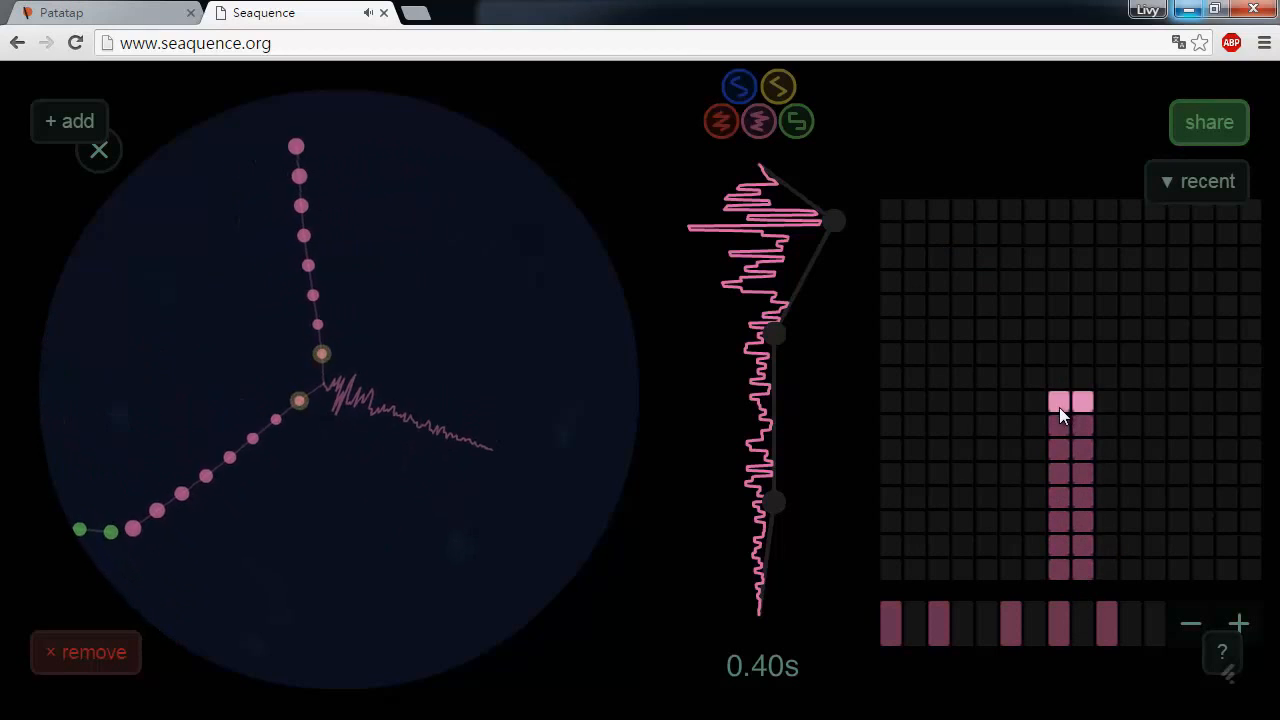
pyautogui.moveTo(1068, 401); pyautogui.dragTo(1080, 403)
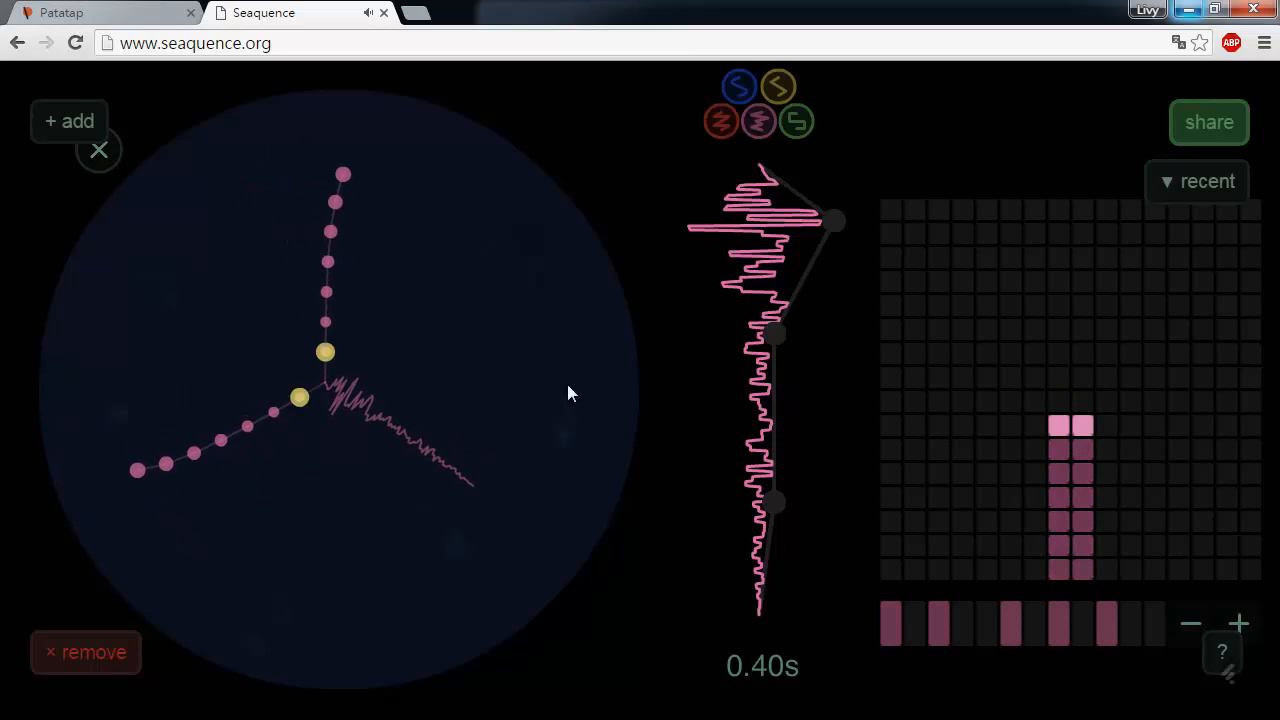
# Step: Return to the full tank view and move the blue, pink, red and green creatures away from the centre
pyautogui.click(100, 155)
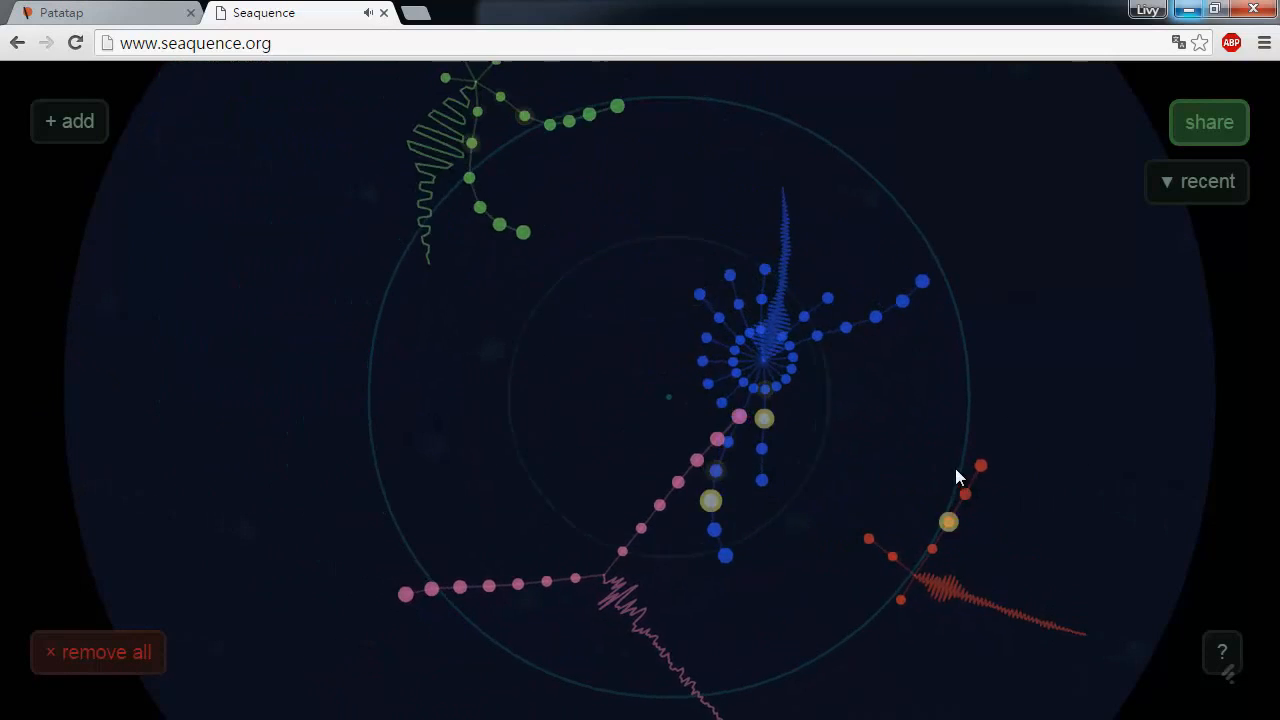
pyautogui.moveTo(725, 411); pyautogui.dragTo(1125, 300)
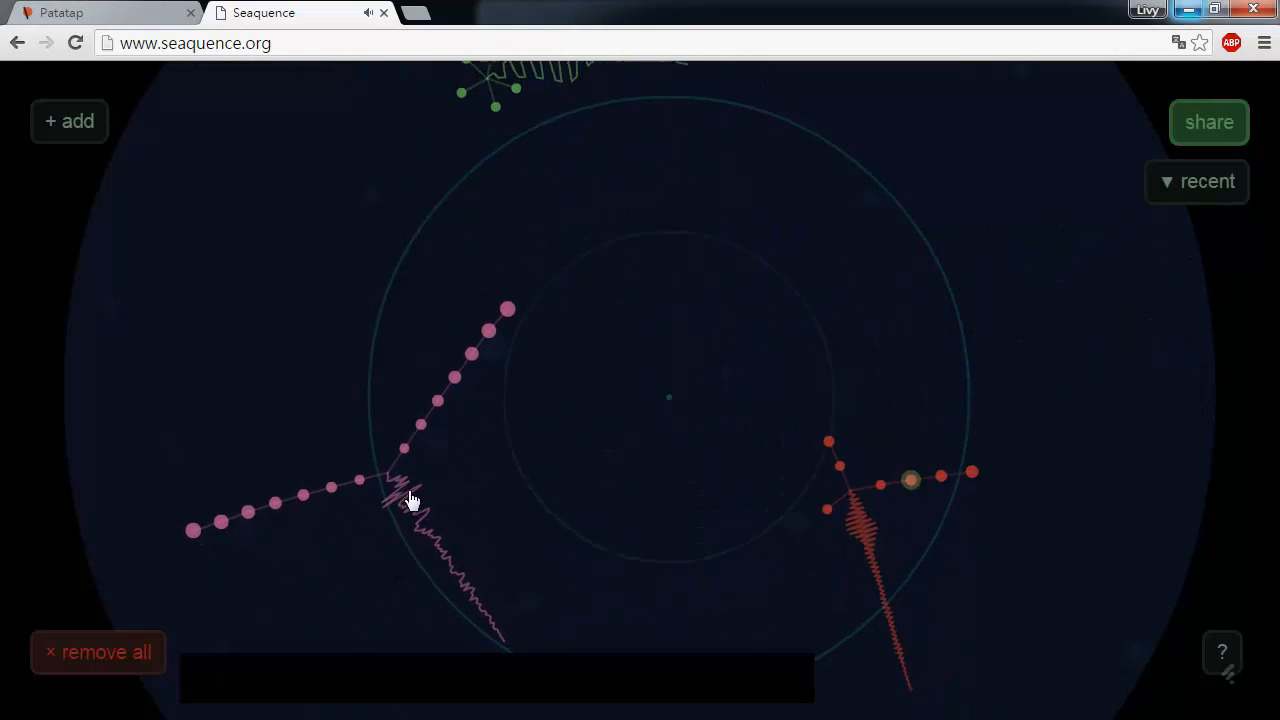
pyautogui.moveTo(406, 490); pyautogui.dragTo(324, 315)
pyautogui.moveTo(865, 471); pyautogui.dragTo(1190, 640)
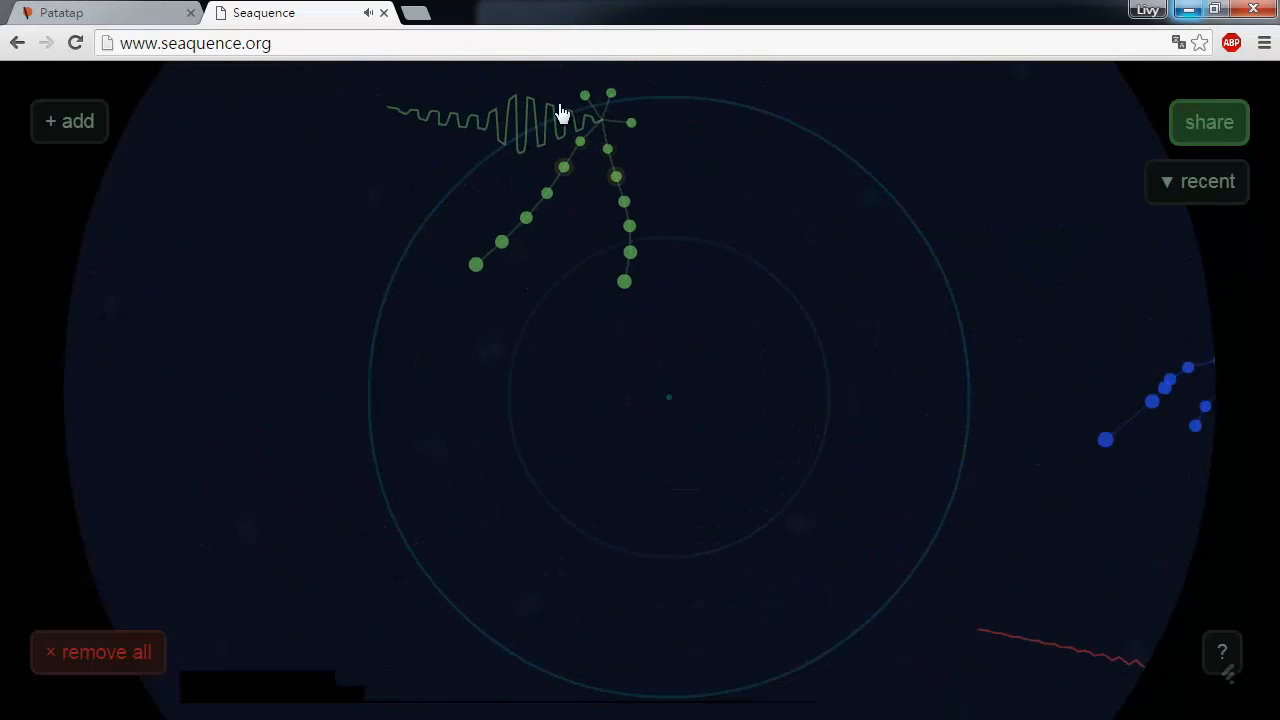
pyautogui.moveTo(563, 117); pyautogui.dragTo(240, 160)
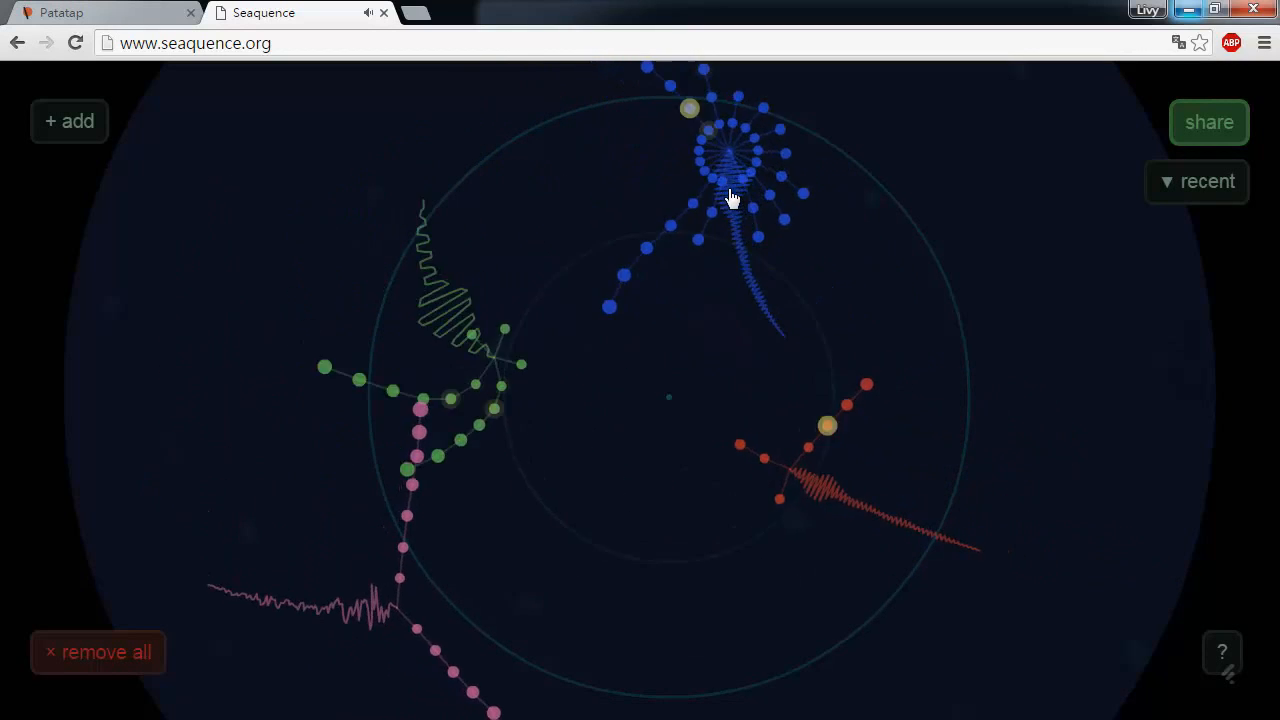
# Step: Review the blue creature's settings and remove all creatures from the tank
pyautogui.click(700, 122)
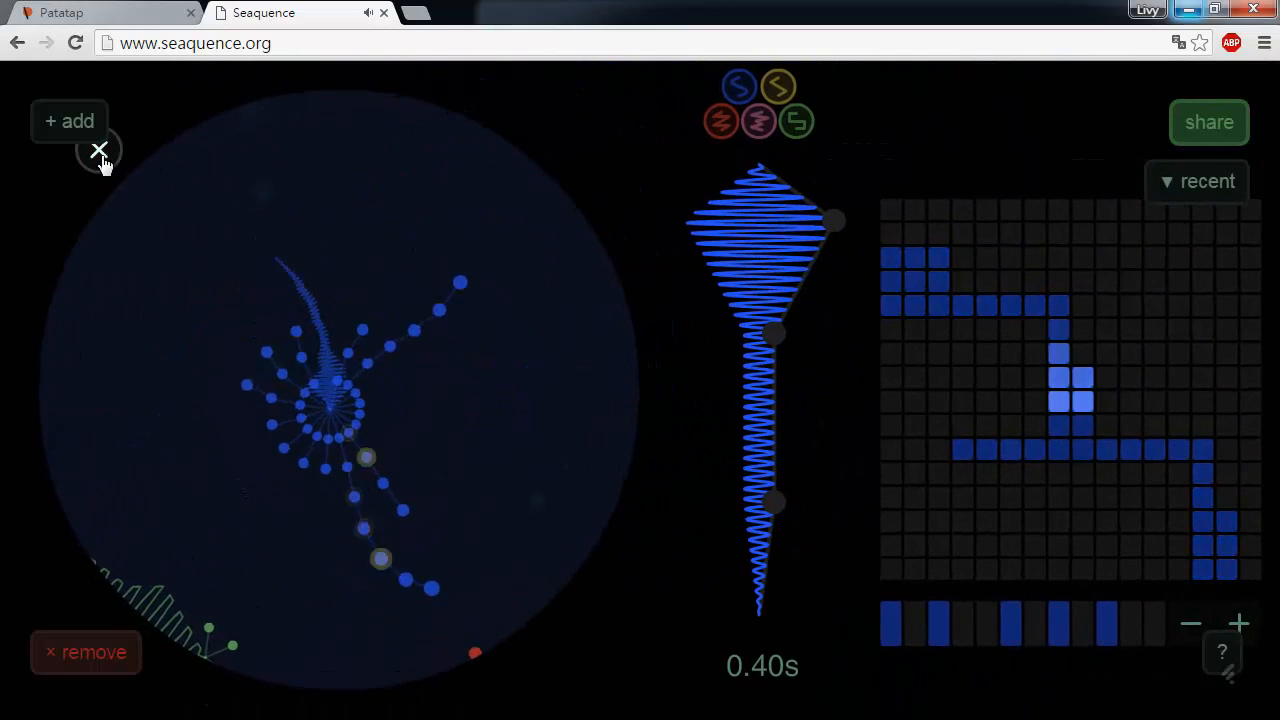
pyautogui.click(97, 156)
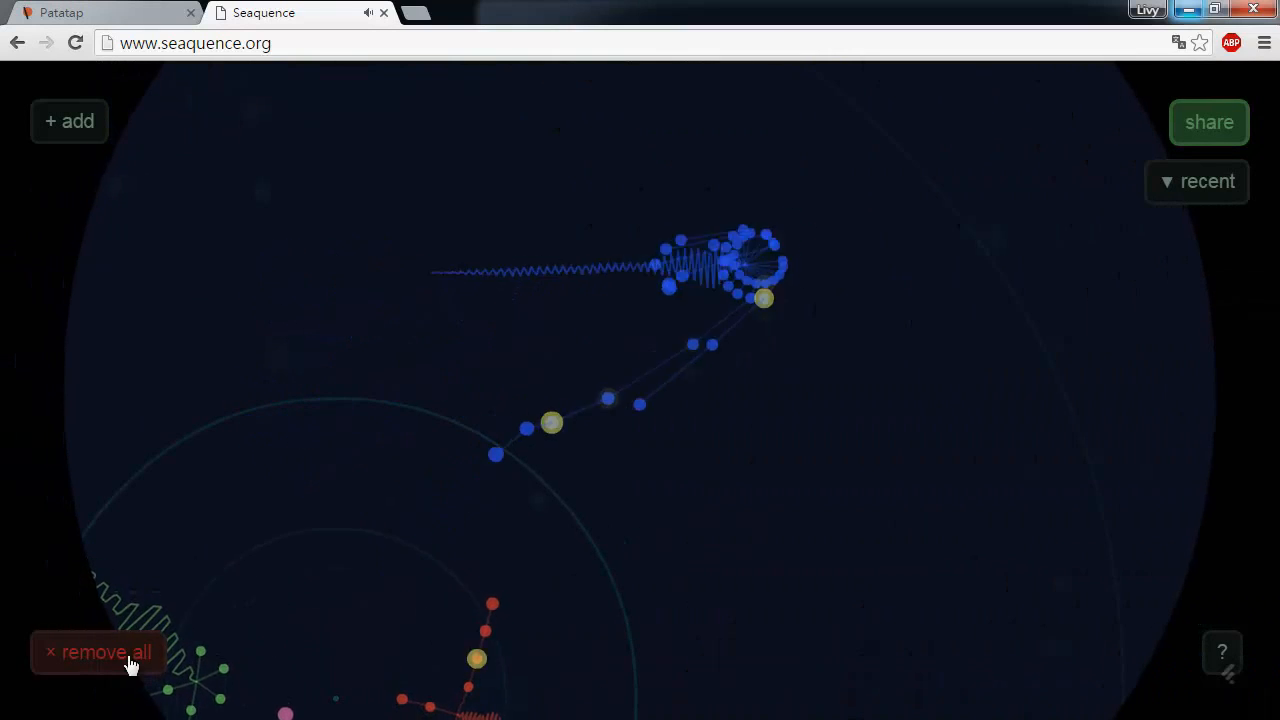
pyautogui.click(101, 665)
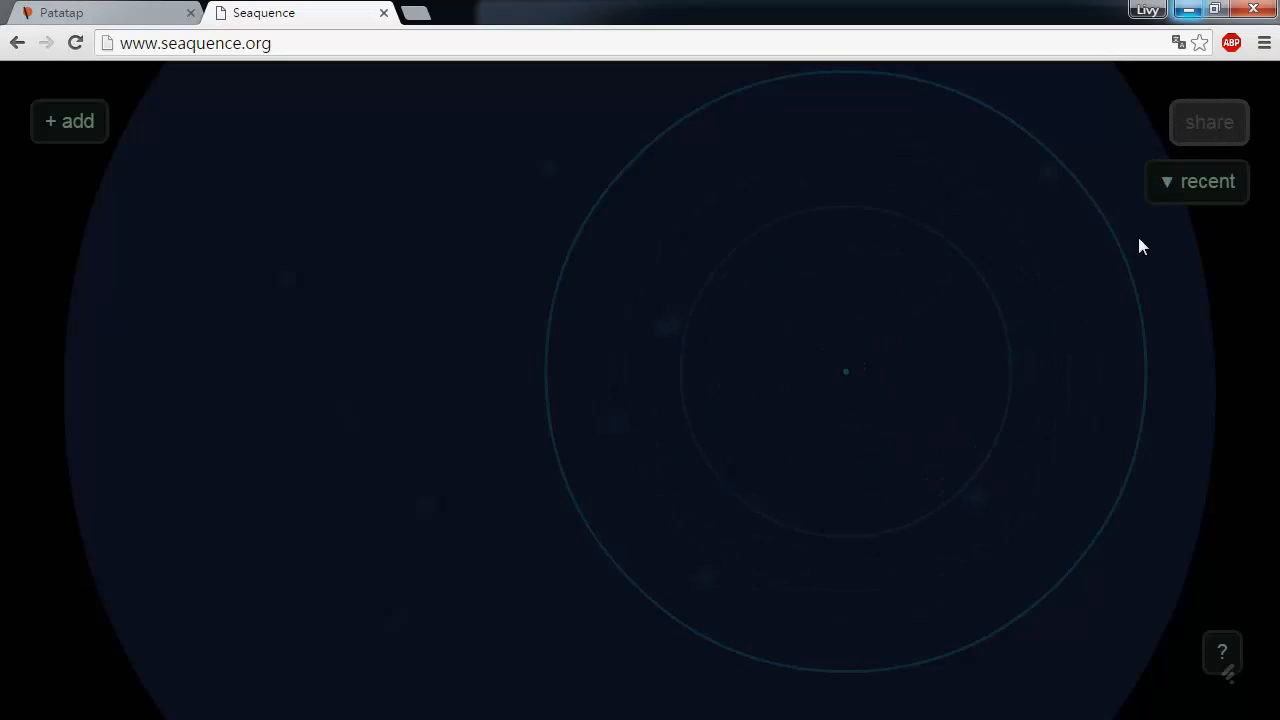
# Step: Load the recently shared composition "that's a spice meatball" and move its green creature away from the centre
pyautogui.click(1172, 186)
pyautogui.click(1200, 189)
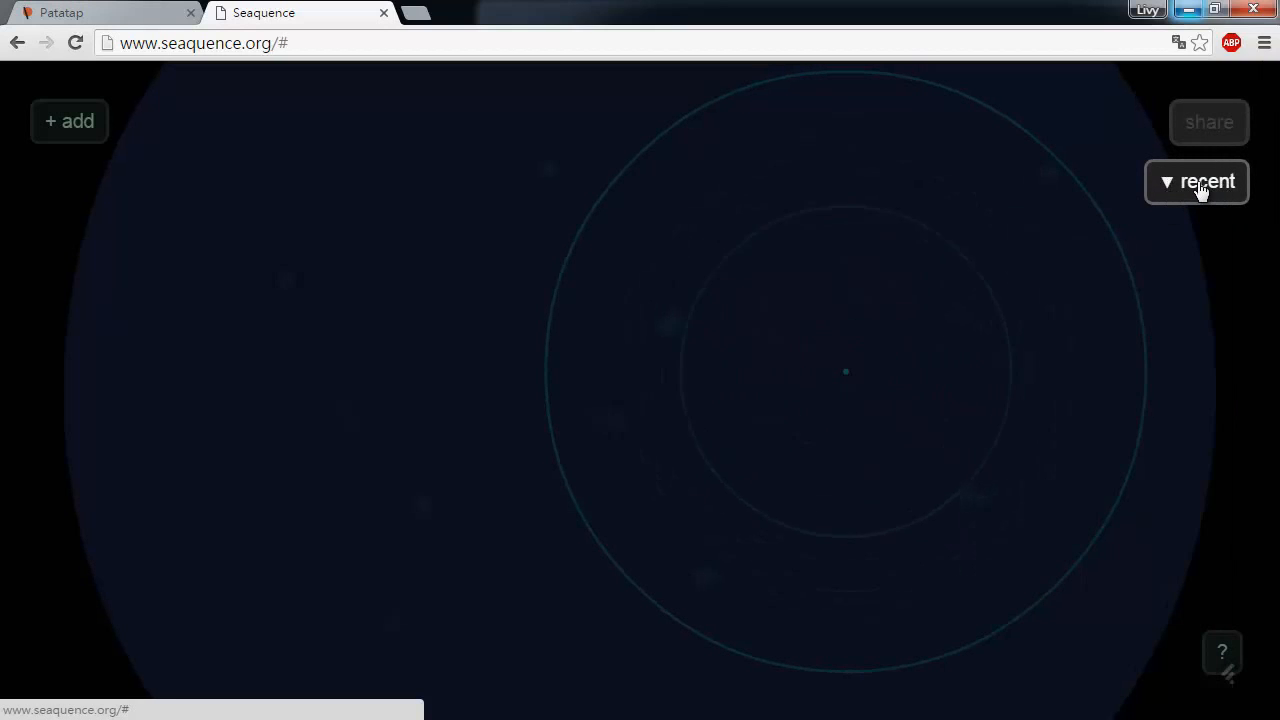
pyautogui.click(1180, 188)
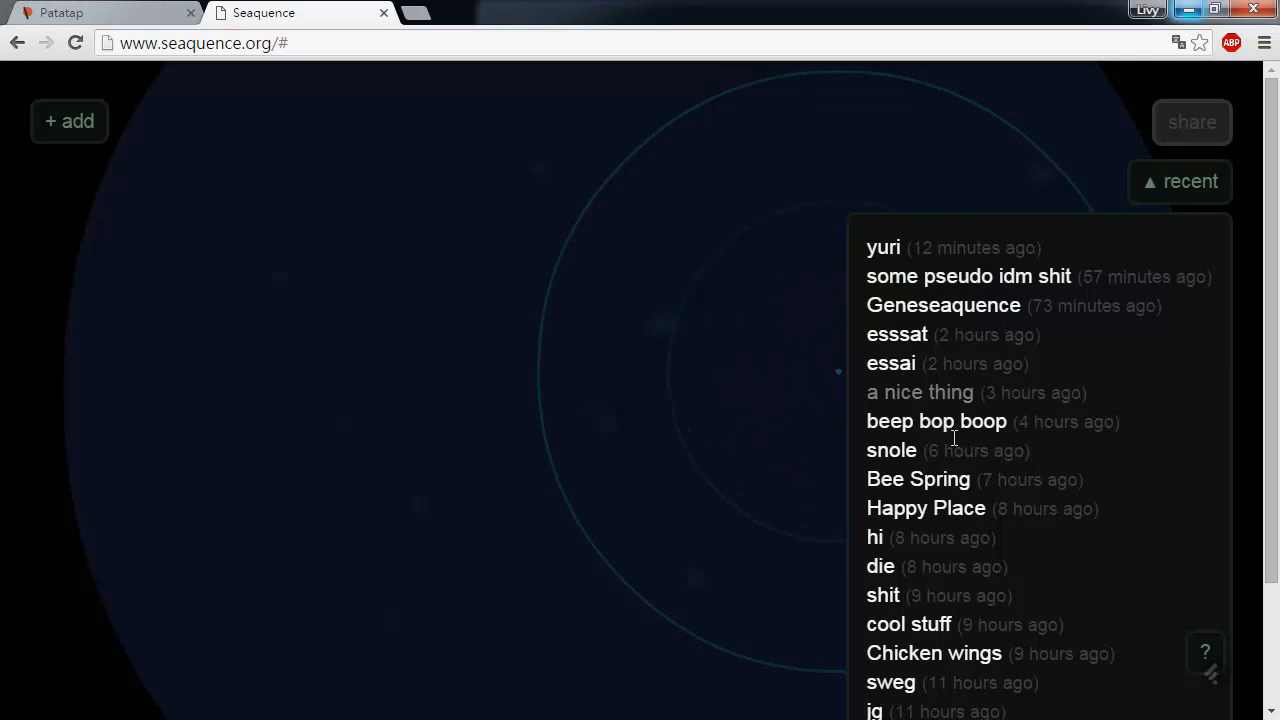
pyautogui.scroll(-3, 968, 537)
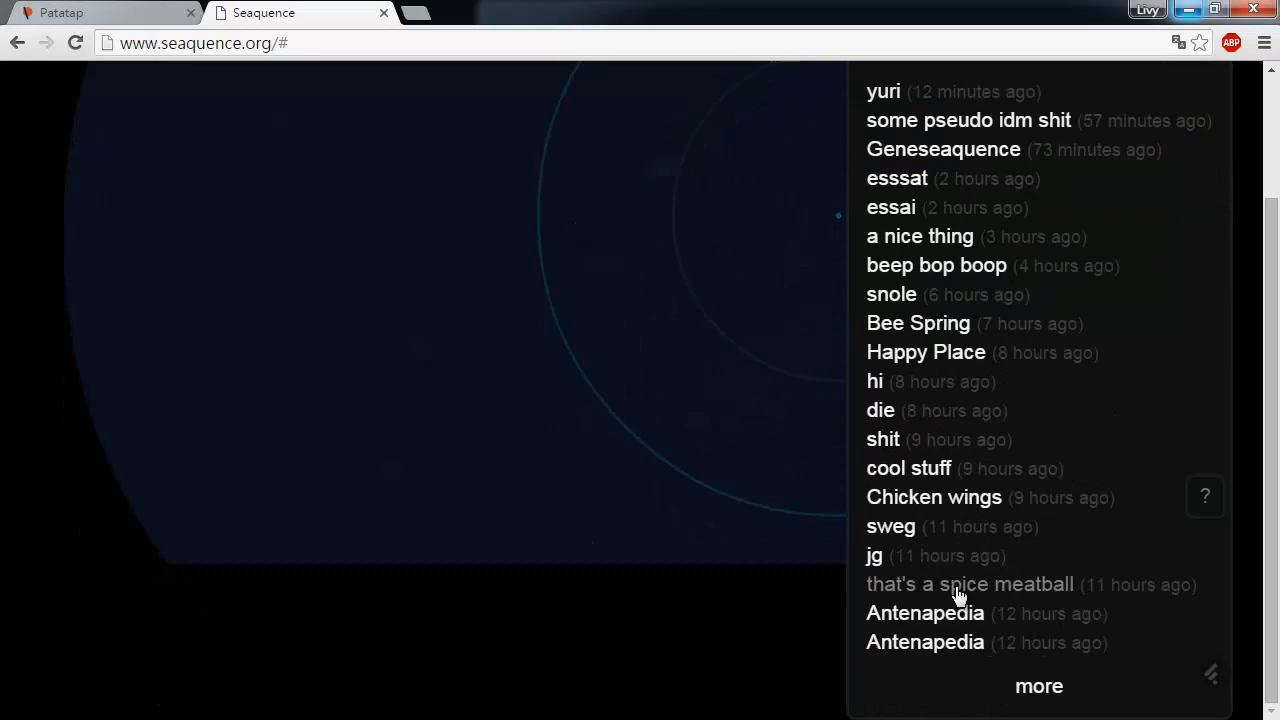
pyautogui.click(965, 586)
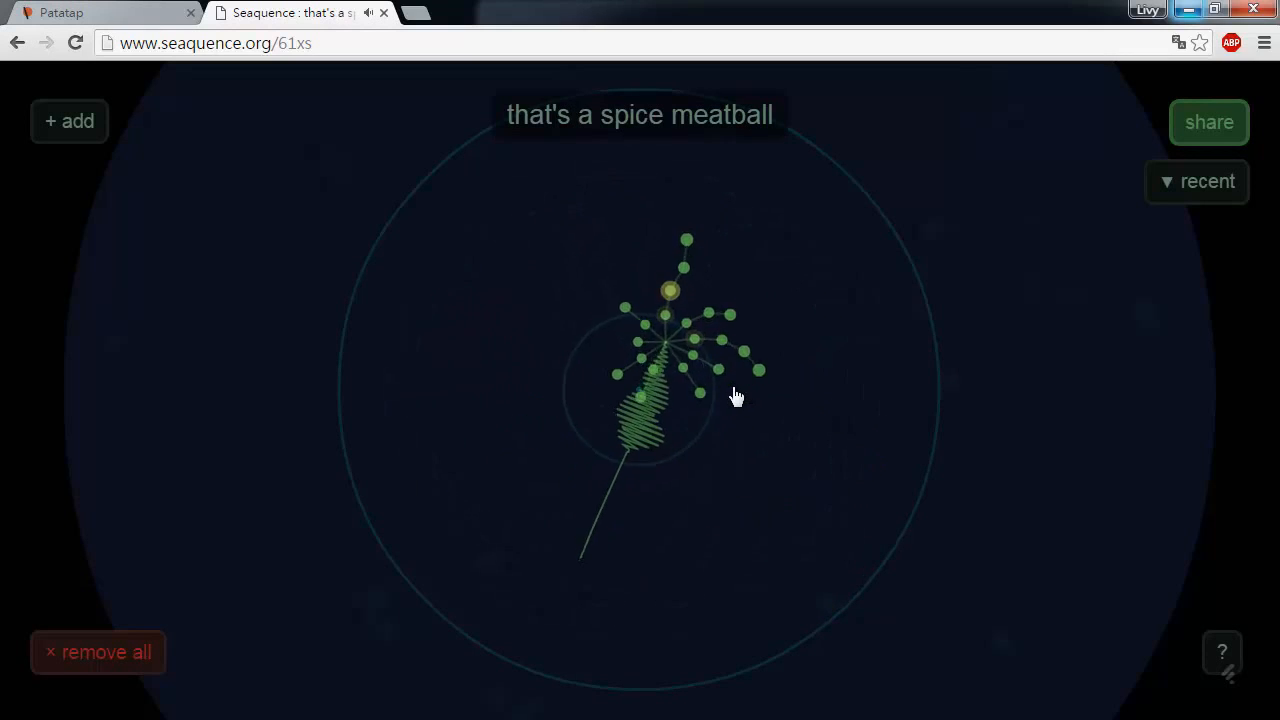
pyautogui.moveTo(726, 398); pyautogui.dragTo(1077, 343)
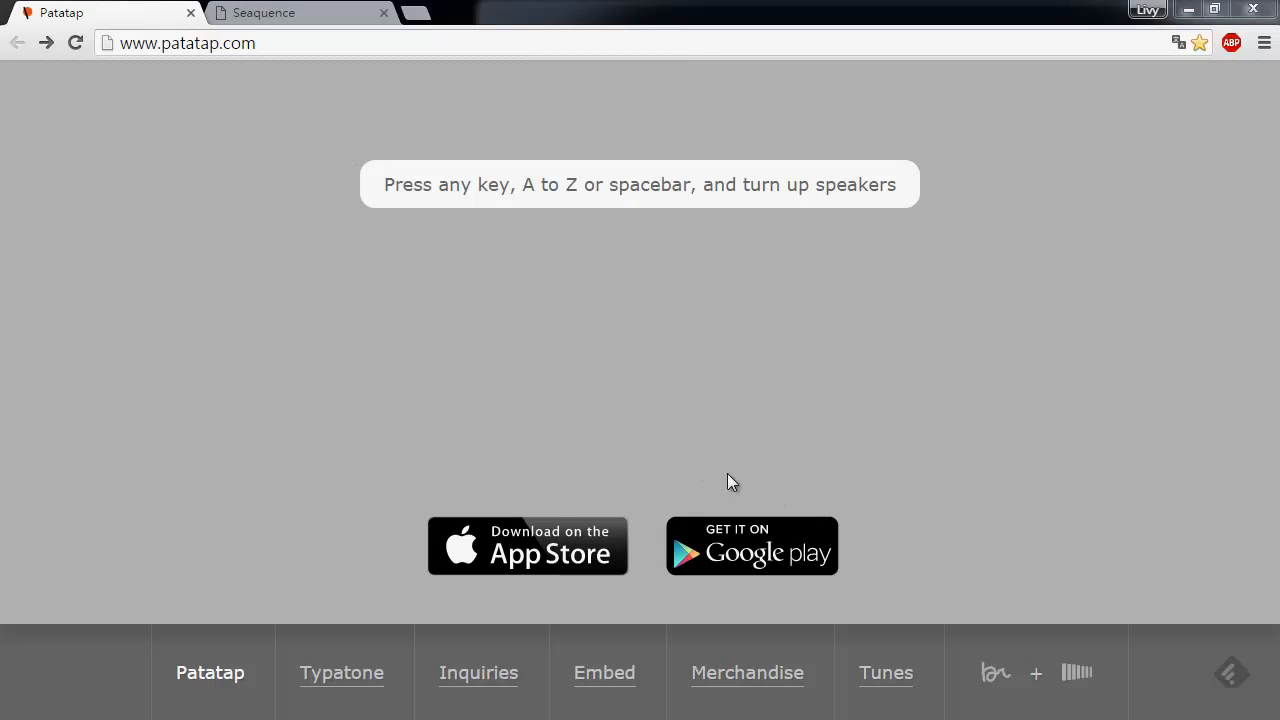
# Step: Switch to the Patatap site and play the sounds for the letters A, S, D and F
pyautogui.click(277, 45)
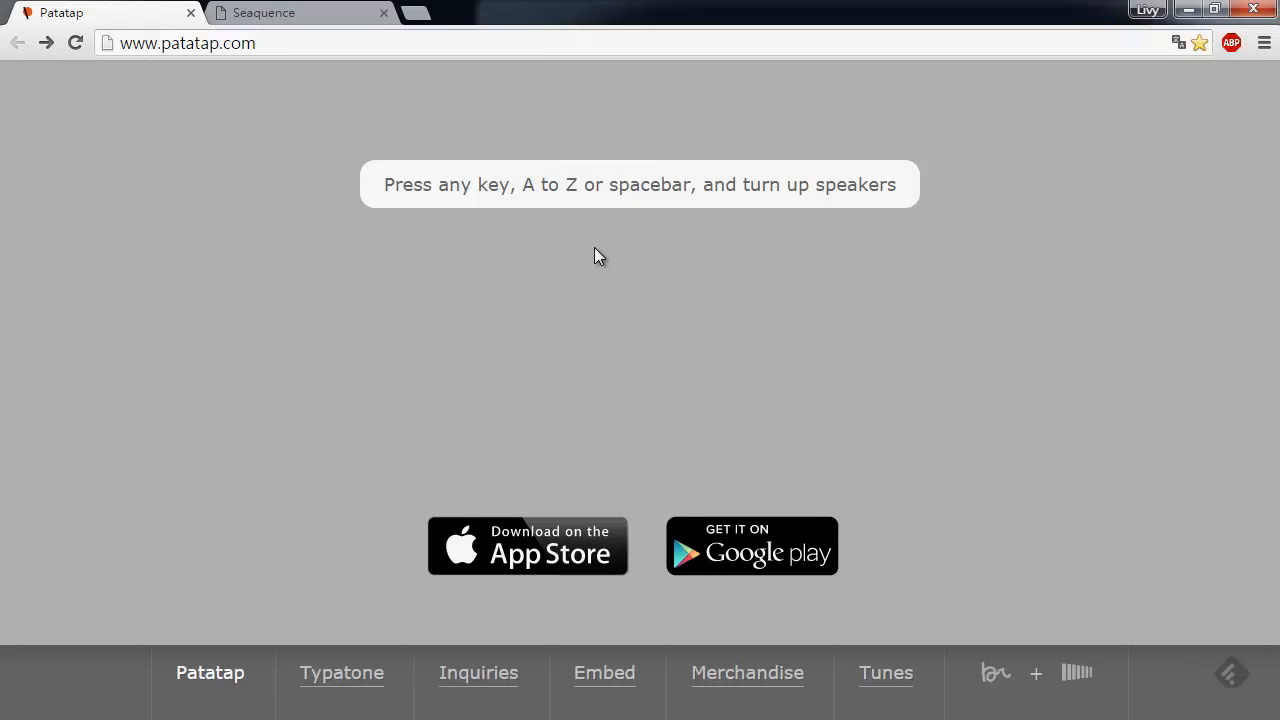
pyautogui.press('a')
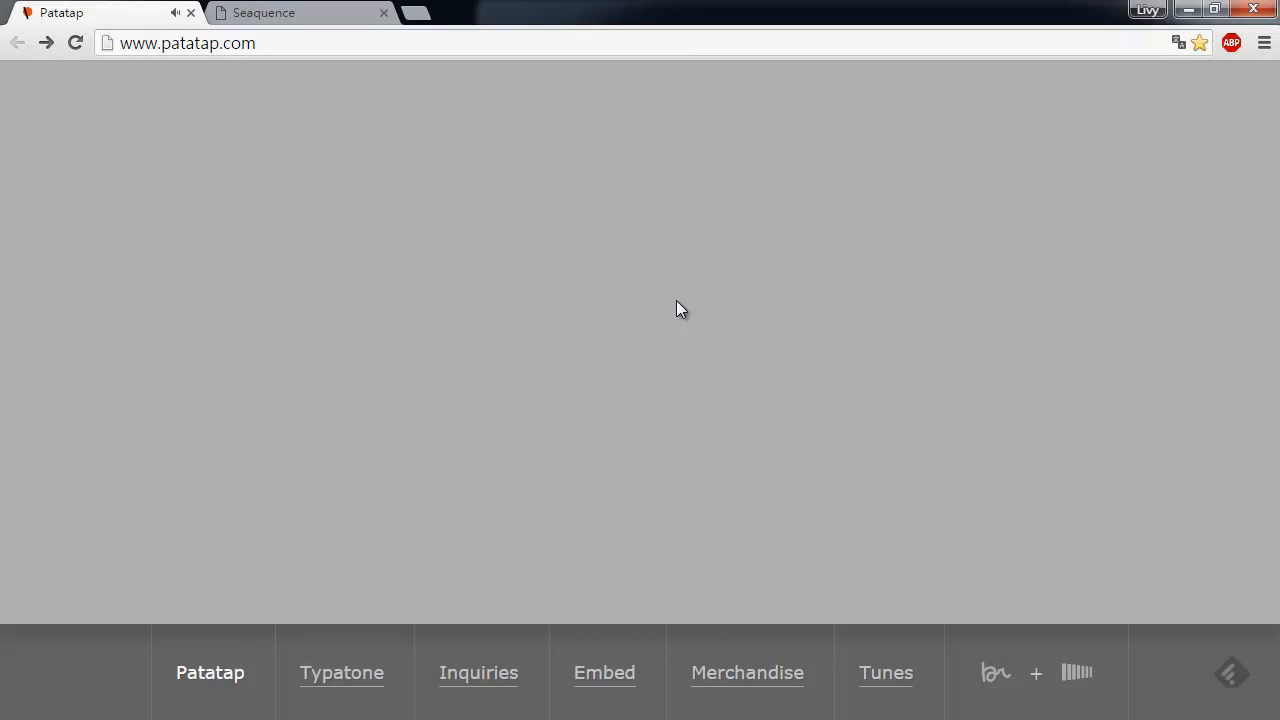
pyautogui.press('s')
pyautogui.press('d')
pyautogui.press('f')
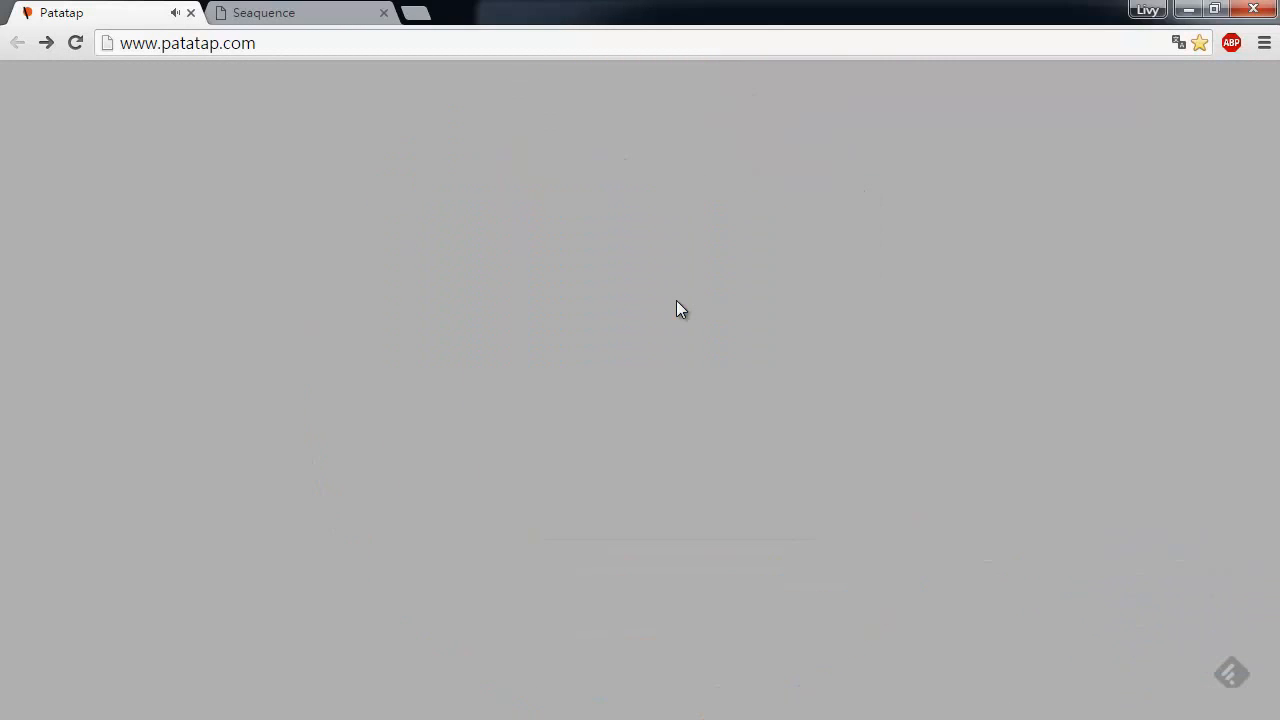
# Step: Play the Patatap sounds for the letters G, H, A, S and D
pyautogui.press('g')
pyautogui.press('h')
pyautogui.press('a')
pyautogui.press('s')
pyautogui.press('d')
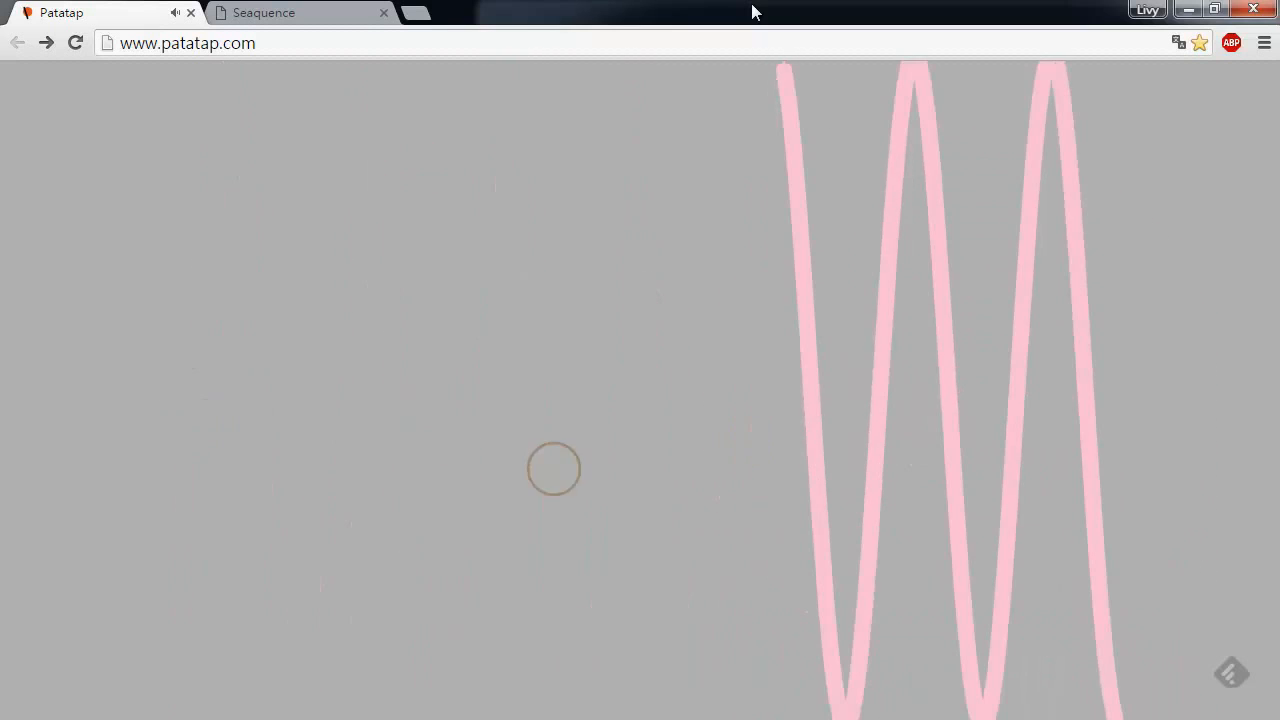
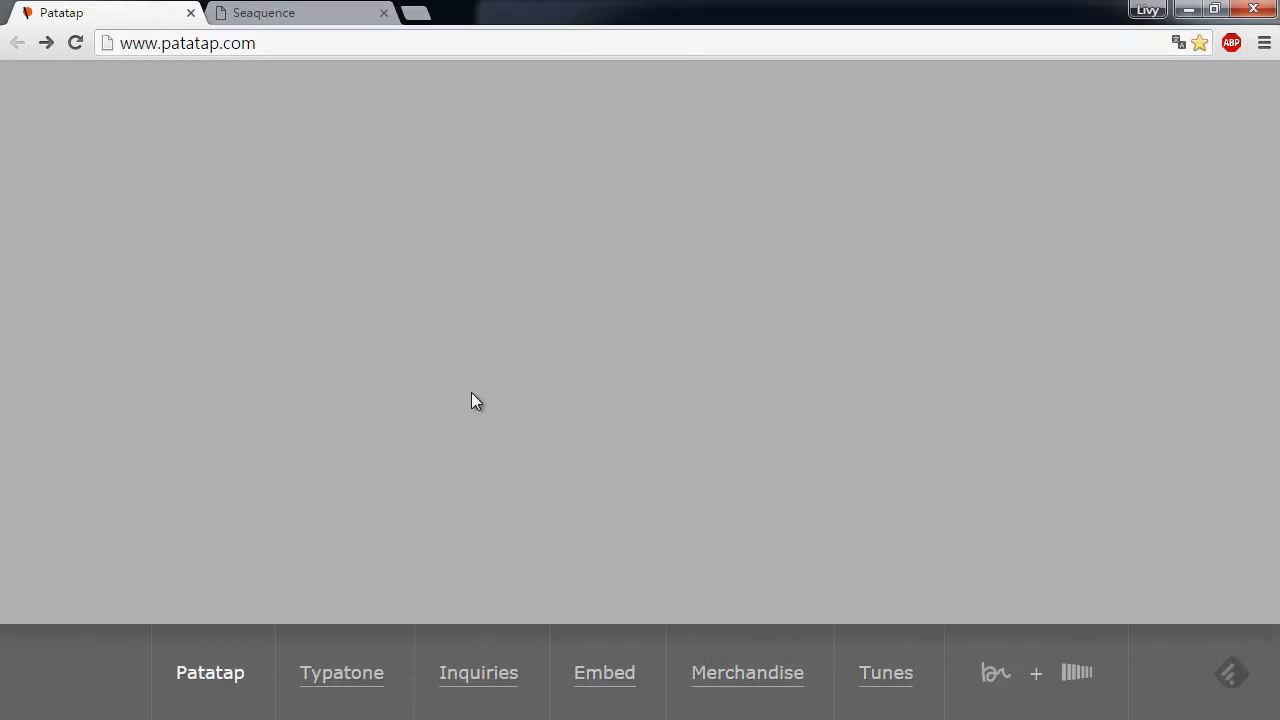
# Step: Switch to the Seaquence site and add two creatures to the empty tank
pyautogui.click(272, 8)
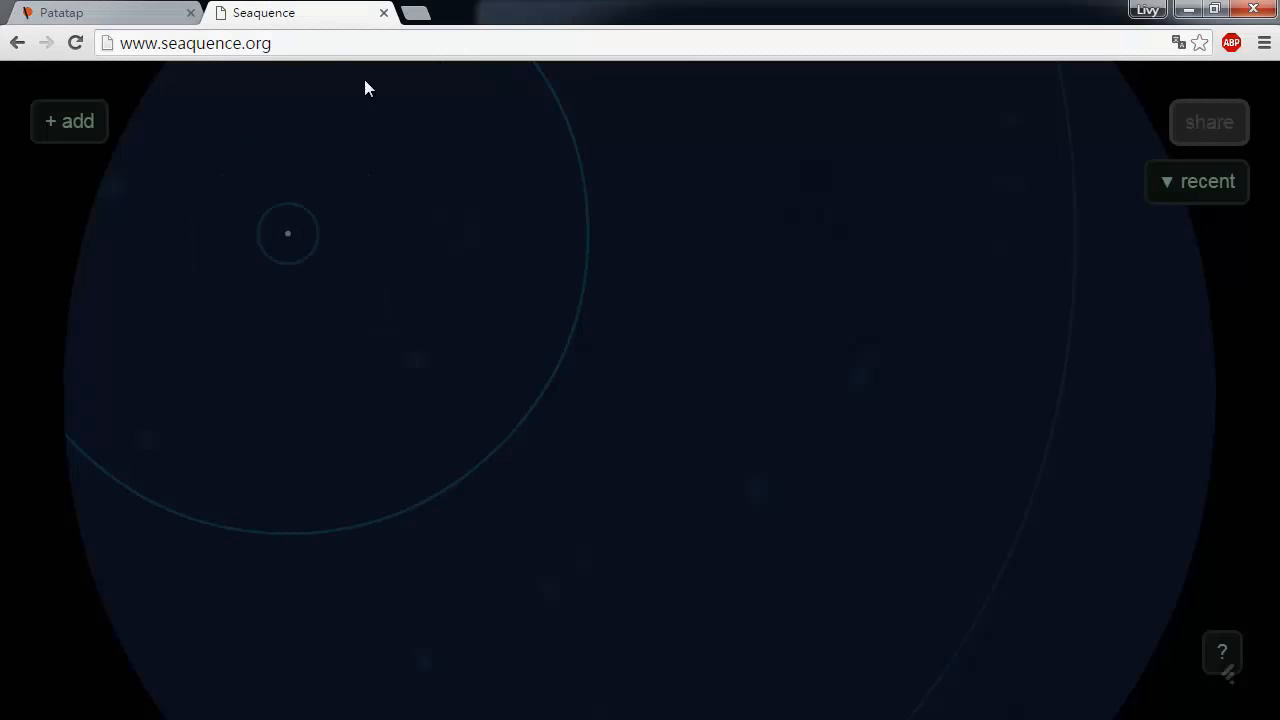
pyautogui.click(280, 243)
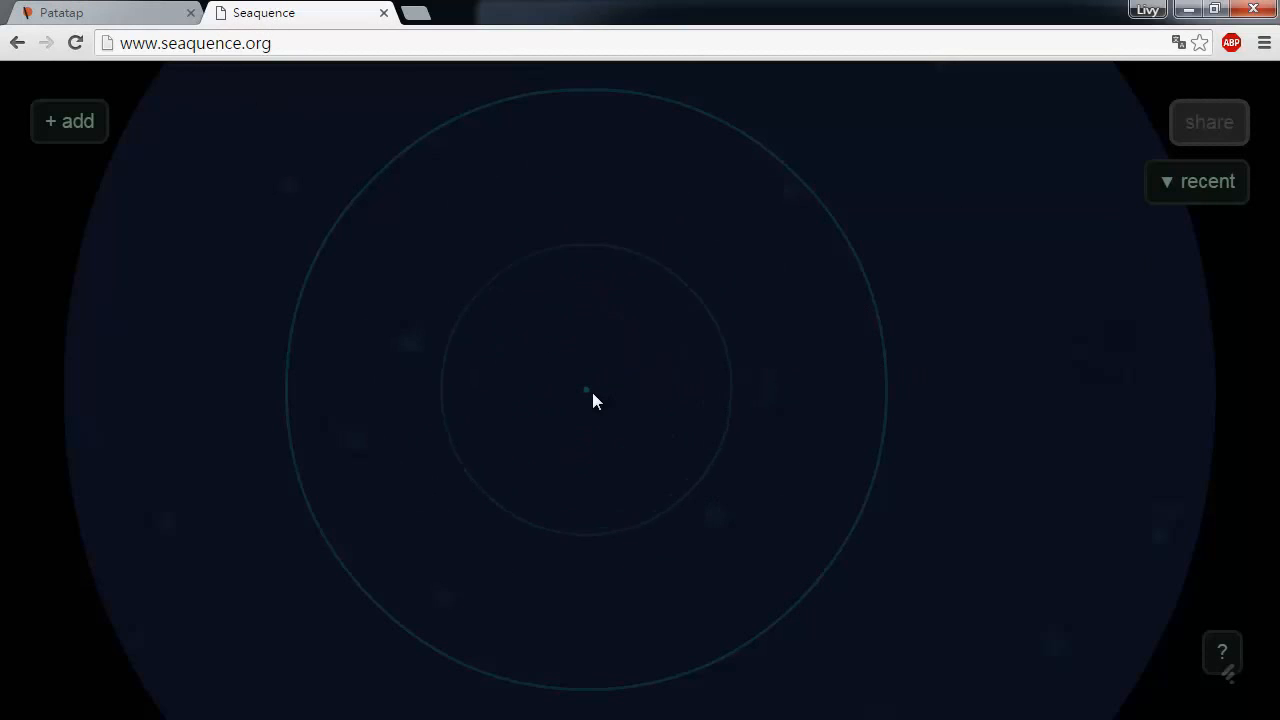
pyautogui.moveTo(592, 391); pyautogui.dragTo(608, 376)
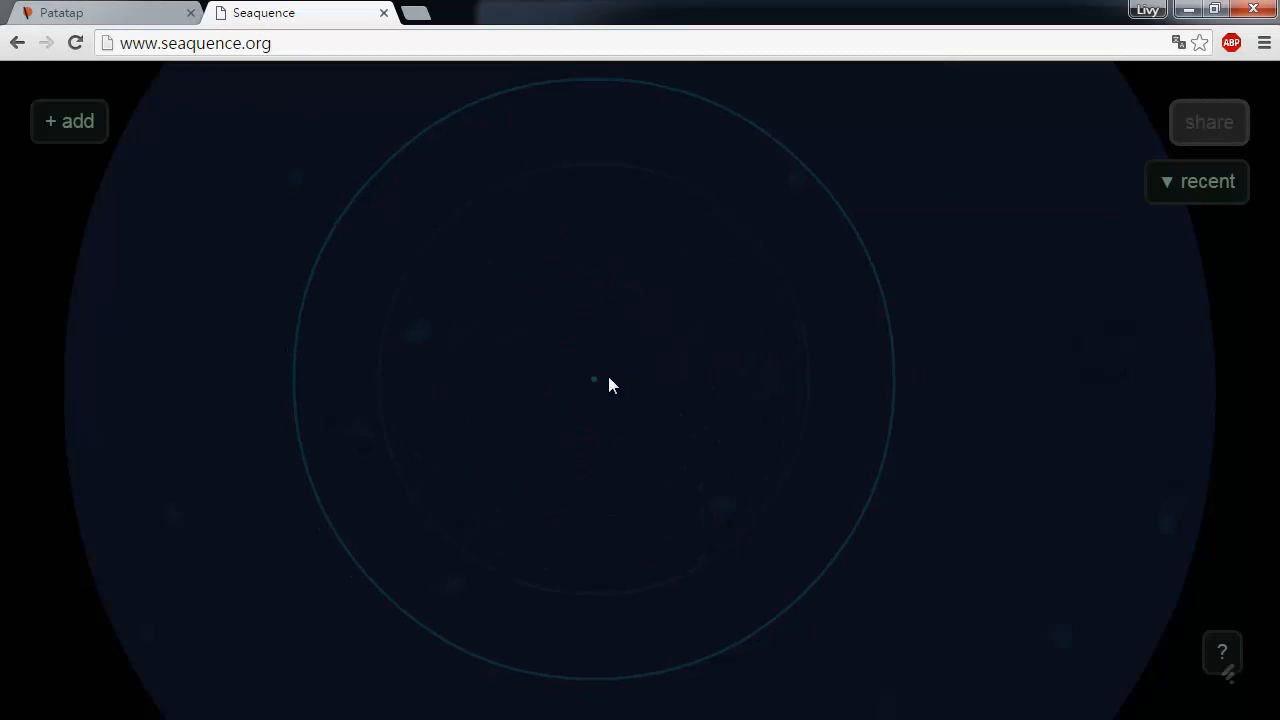
pyautogui.click(60, 127)
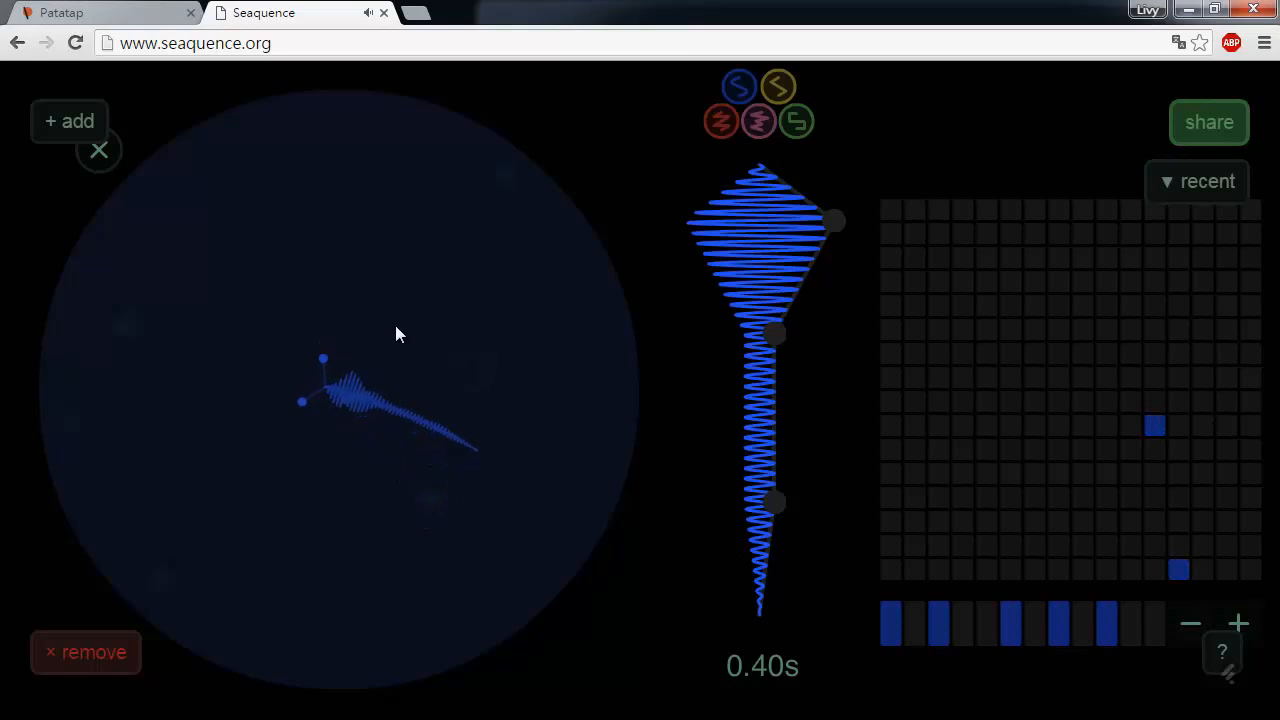
pyautogui.click(66, 130)
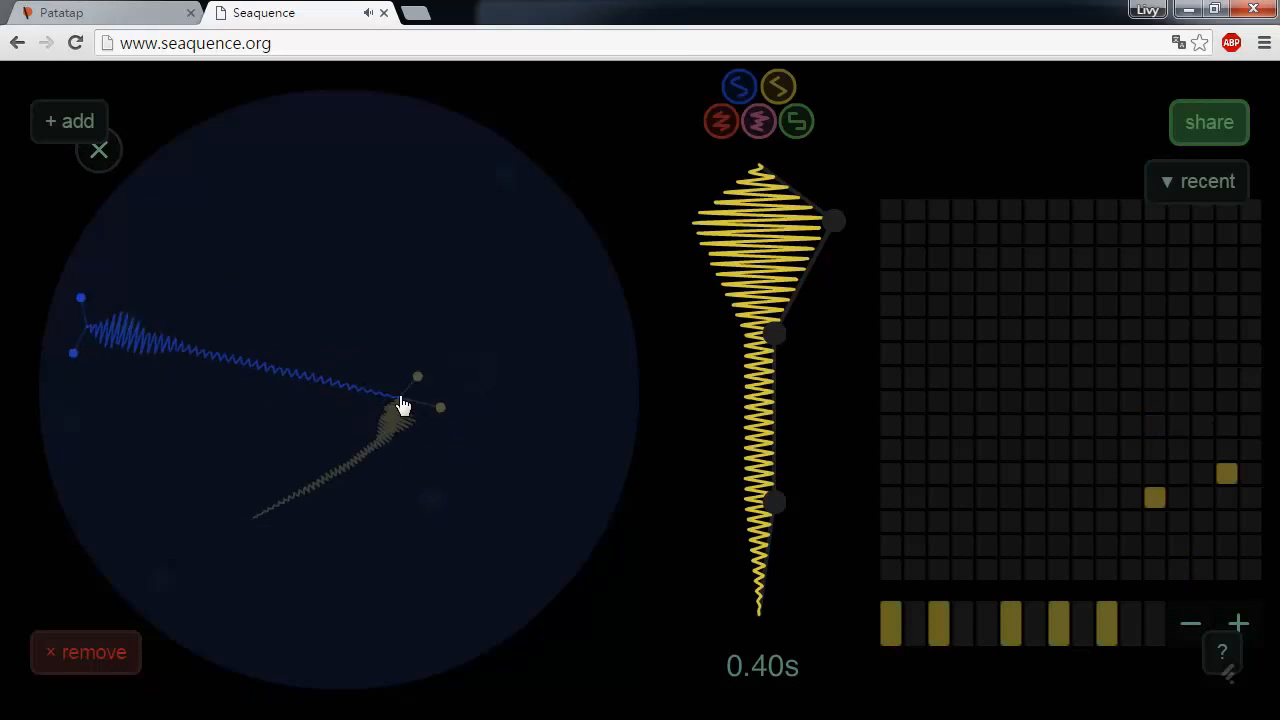
# Step: Draw a steep diagonal run of notes for the yellow creature and move both creatures away from the tank's centre
pyautogui.moveTo(1107, 425); pyautogui.dragTo(1035, 233)
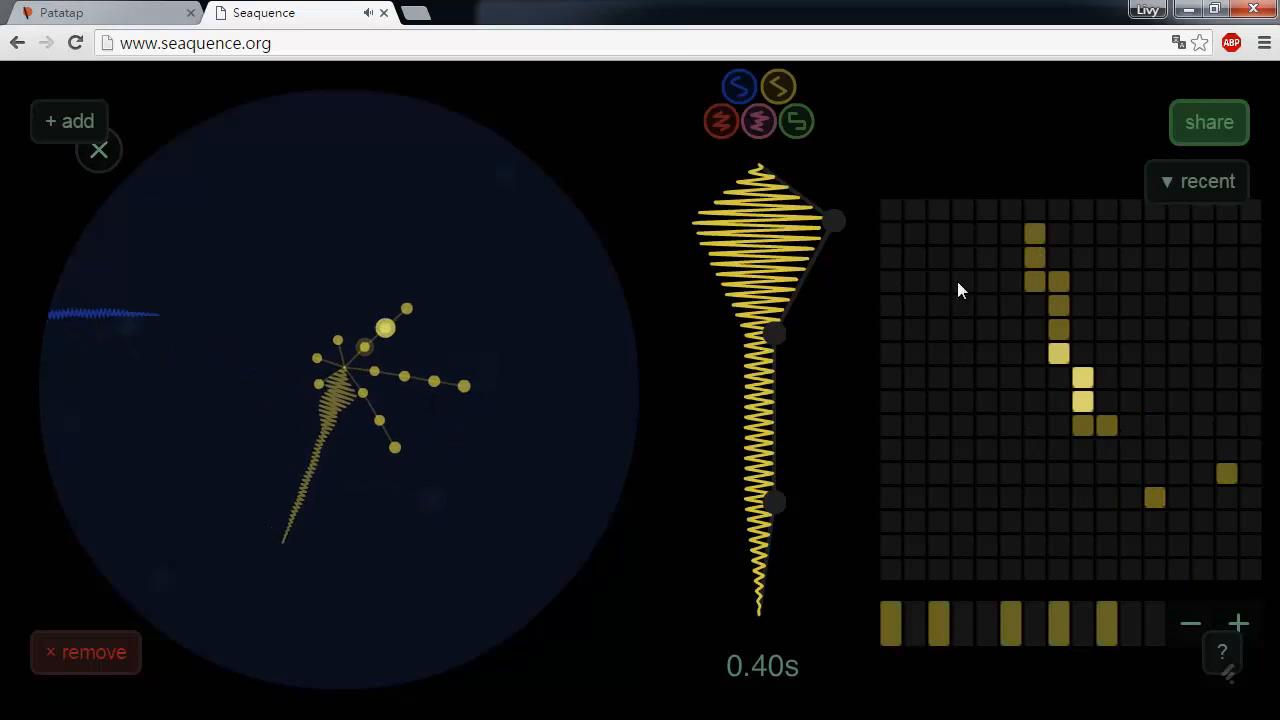
pyautogui.click(99, 152)
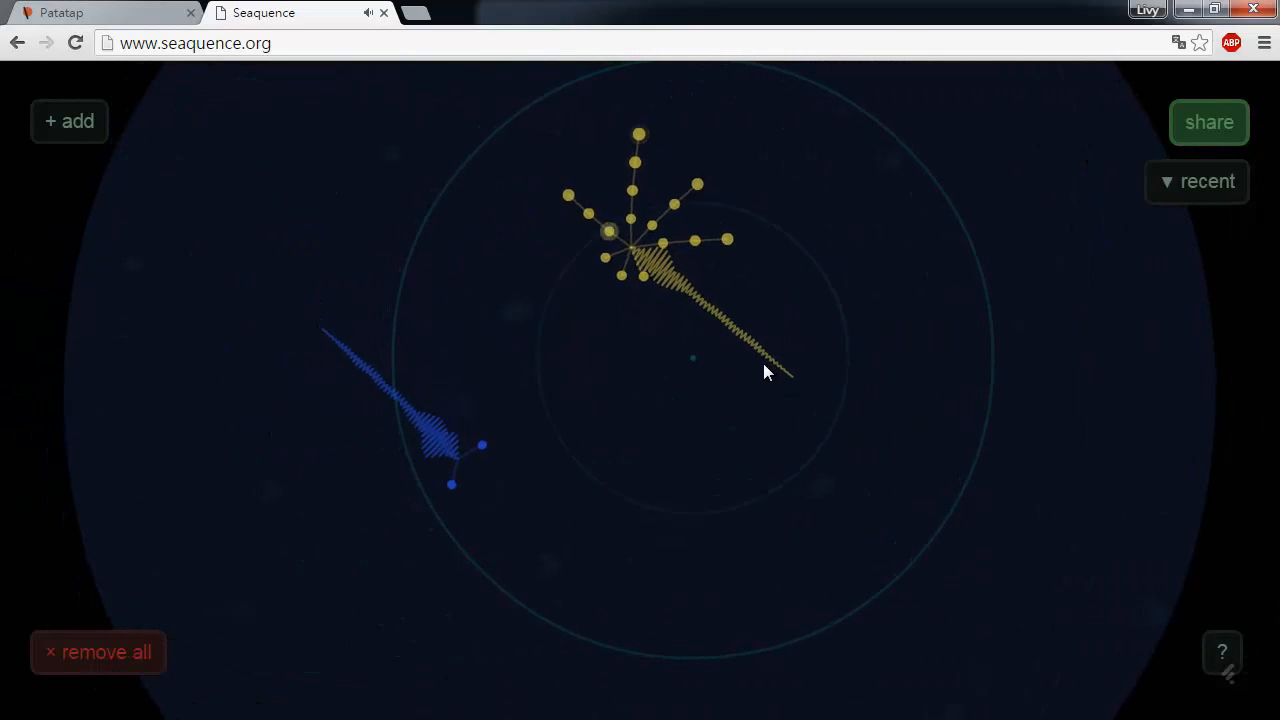
pyautogui.moveTo(794, 417)
pyautogui.mouseDown()
pyautogui.moveTo(659, 406)
pyautogui.moveTo(763, 359)
pyautogui.mouseUp()
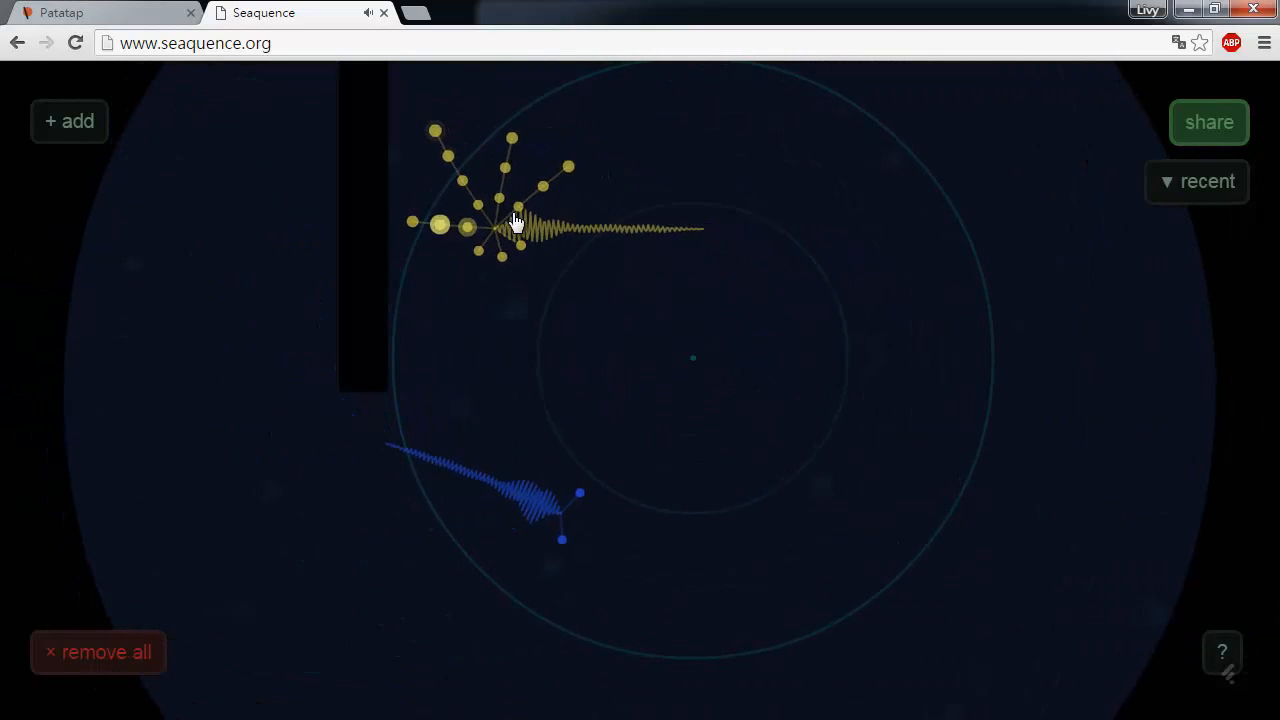
pyautogui.moveTo(331, 314); pyautogui.dragTo(115, 438)
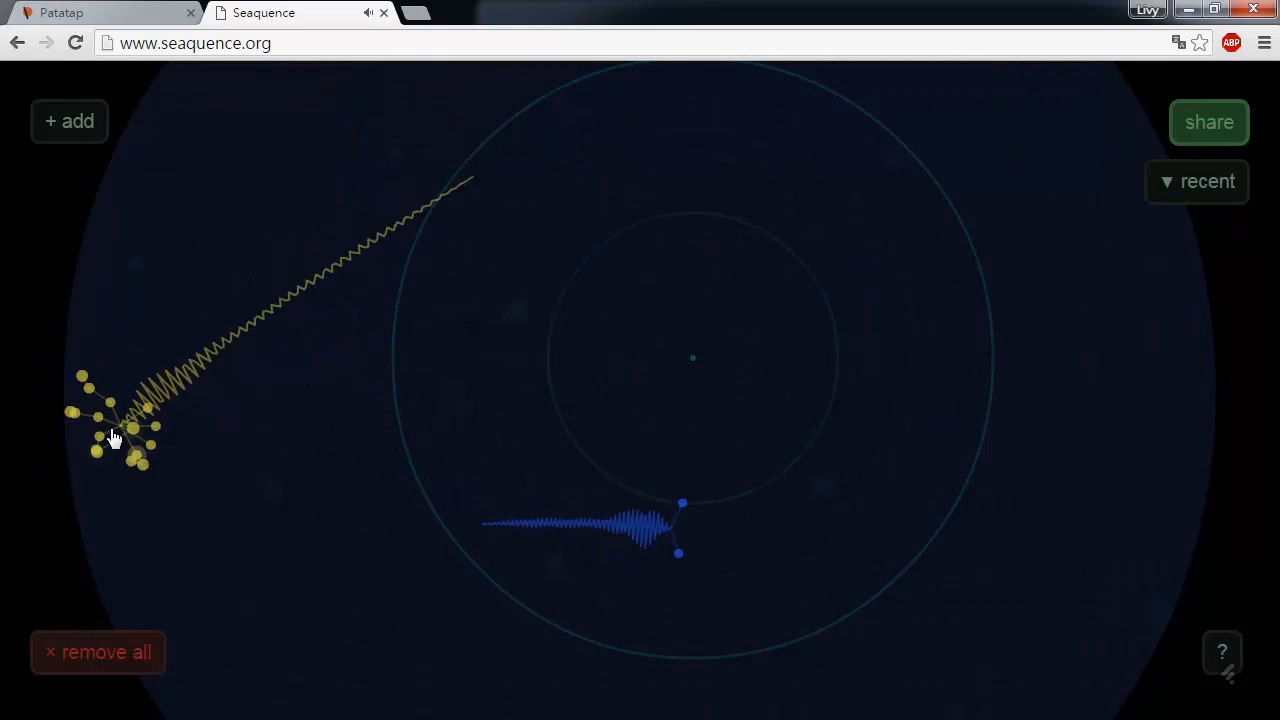
pyautogui.moveTo(694, 565); pyautogui.dragTo(1257, 626)
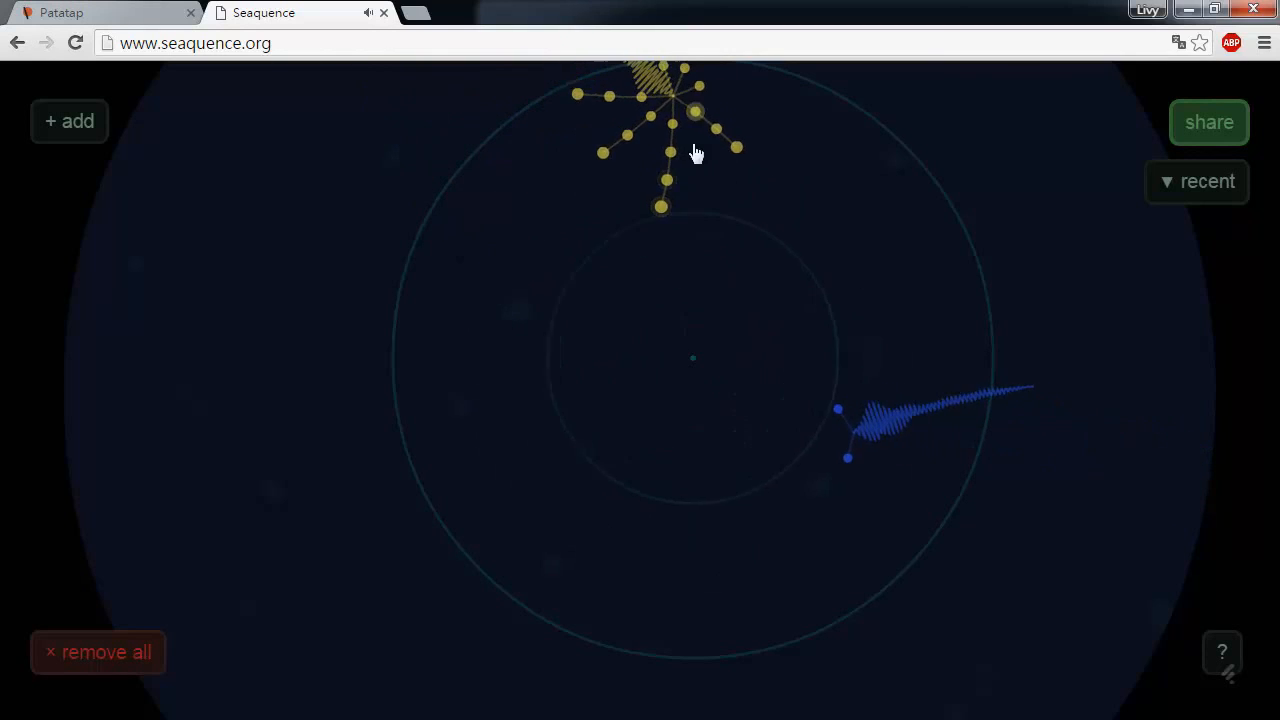
# Step: Remove the blue and yellow creatures from the tank and add a new creature
pyautogui.click(774, 440)
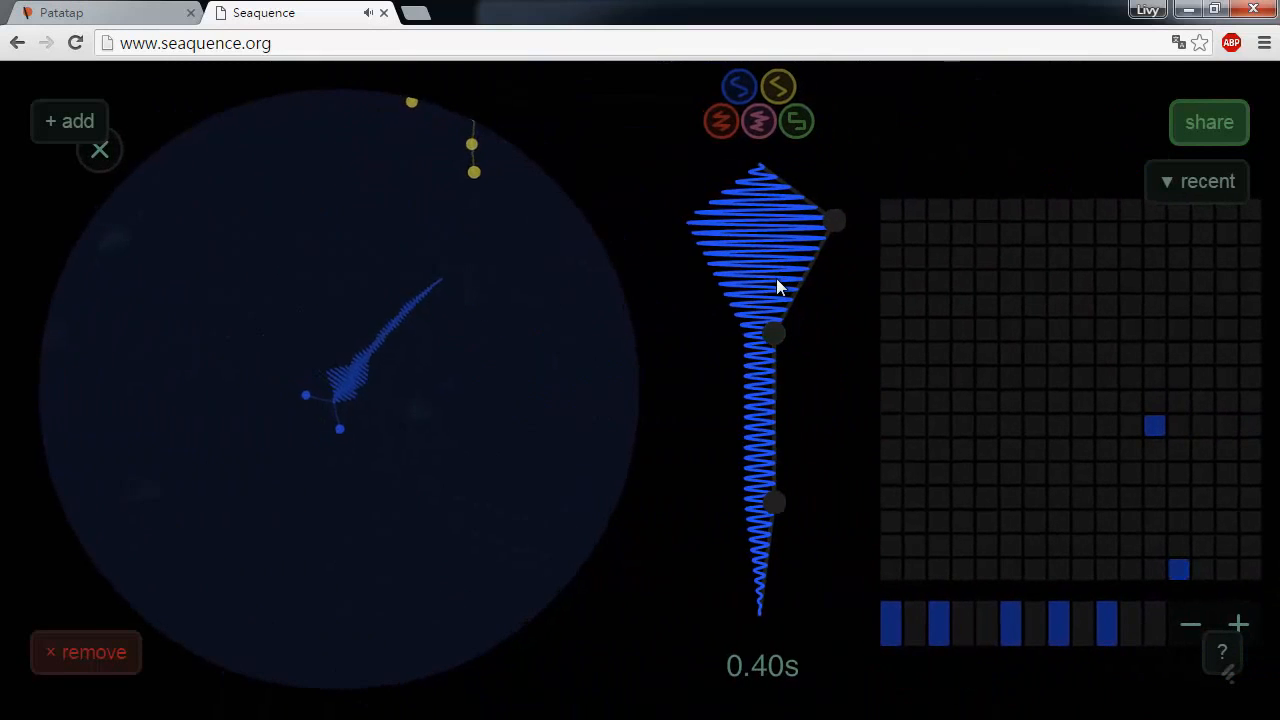
pyautogui.click(91, 654)
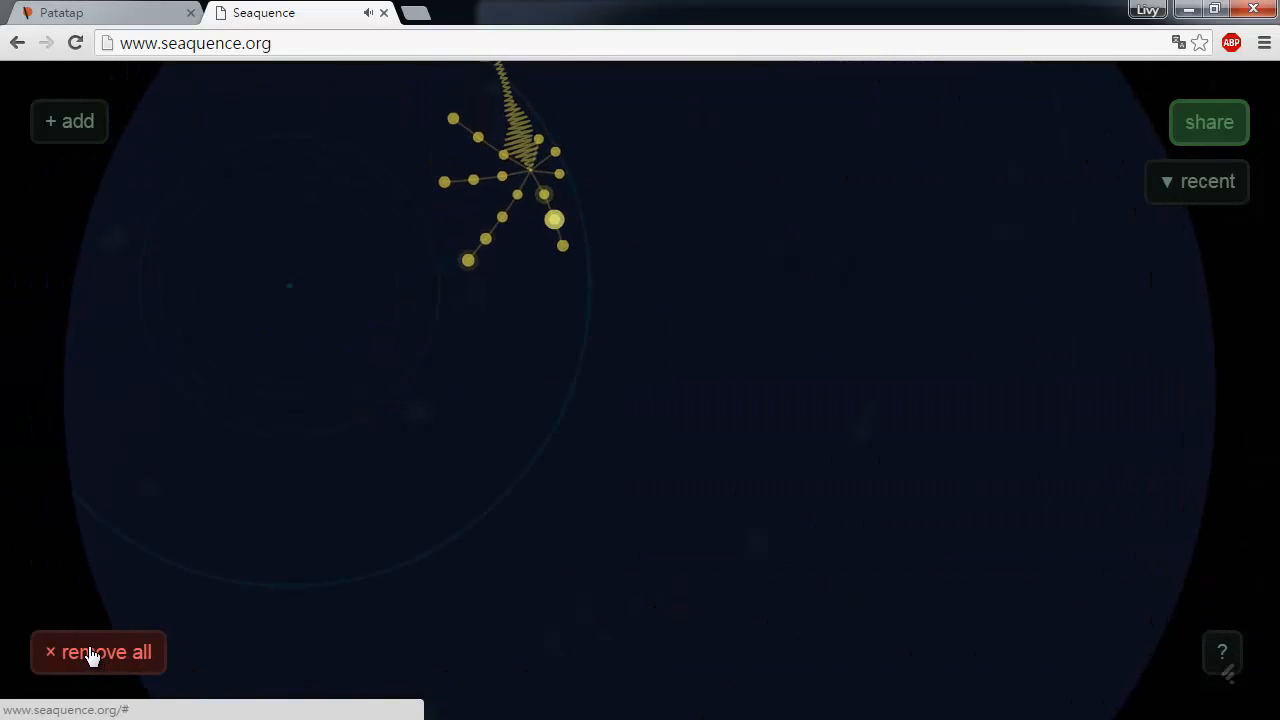
pyautogui.click(91, 654)
pyautogui.click(70, 121)
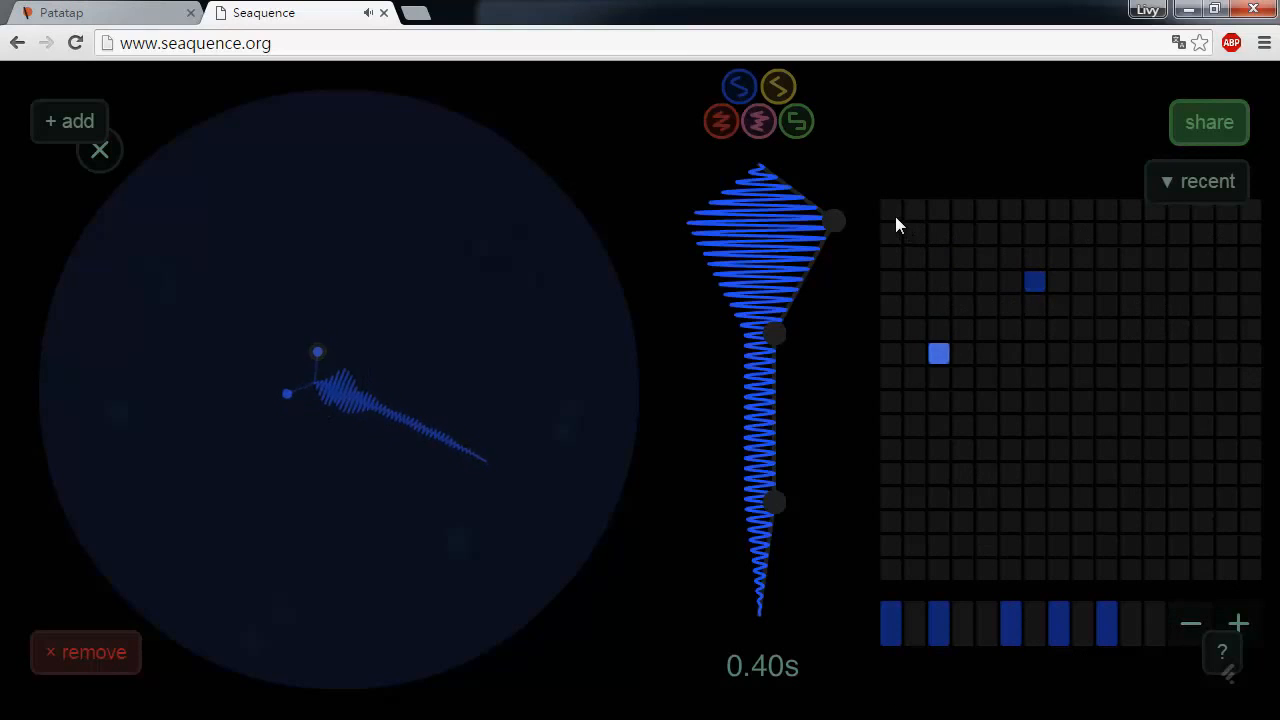
# Step: Try out note patterns for the new blue creature, filling most of the first three grid columns and part of the fourth
pyautogui.moveTo(895, 216); pyautogui.dragTo(929, 285)
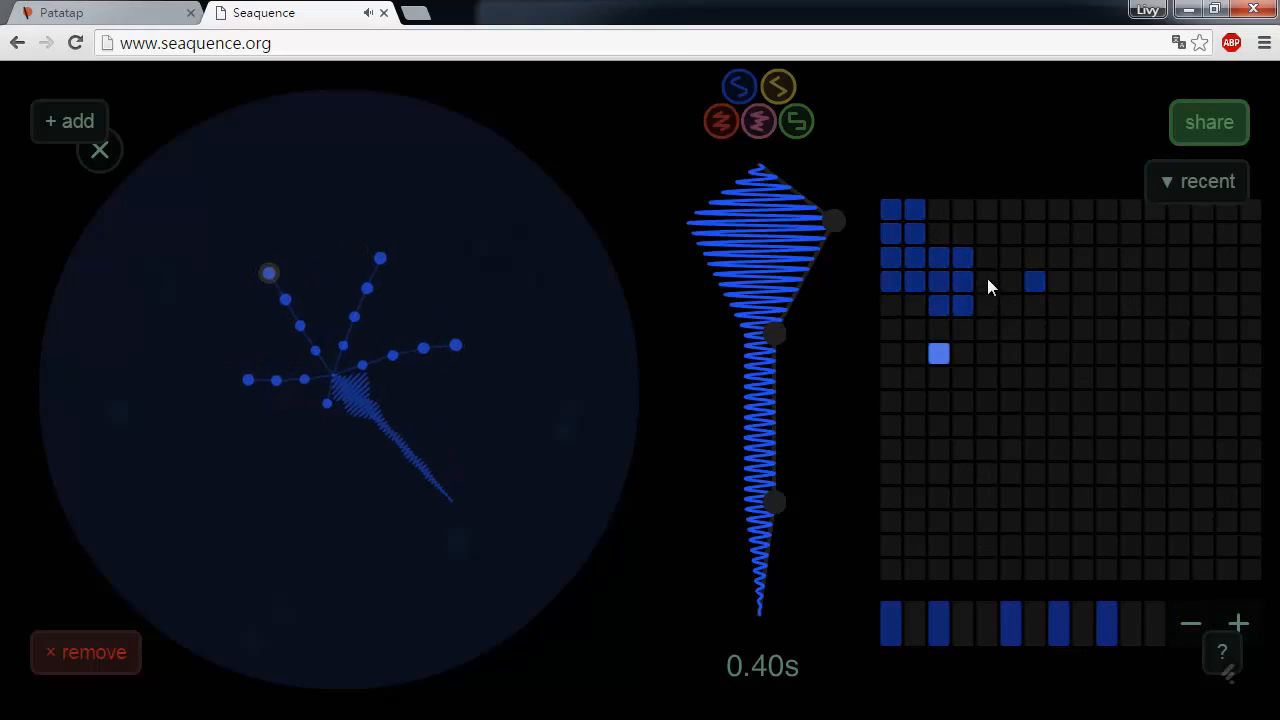
pyautogui.moveTo(907, 281)
pyautogui.mouseDown()
pyautogui.moveTo(911, 207)
pyautogui.moveTo(940, 315)
pyautogui.moveTo(965, 260)
pyautogui.mouseUp()
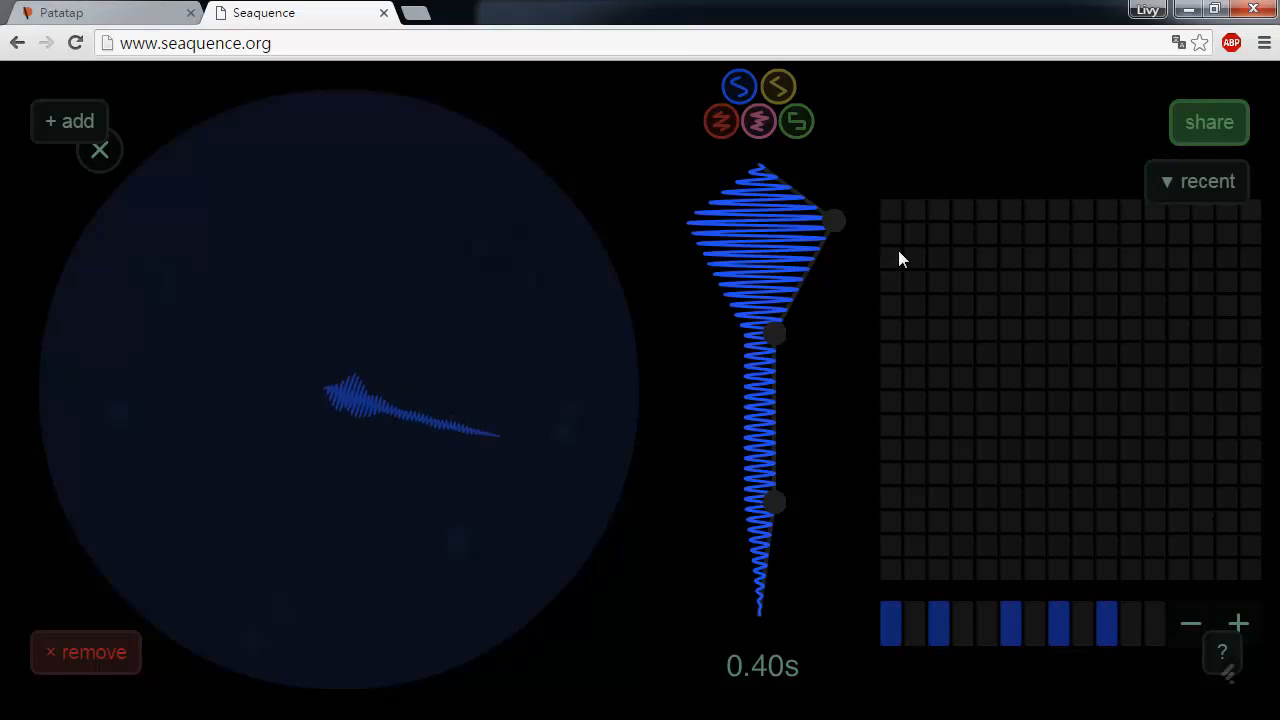
pyautogui.moveTo(898, 250)
pyautogui.mouseDown()
pyautogui.moveTo(897, 477)
pyautogui.moveTo(917, 283)
pyautogui.moveTo(926, 509)
pyautogui.moveTo(925, 254)
pyautogui.mouseUp()
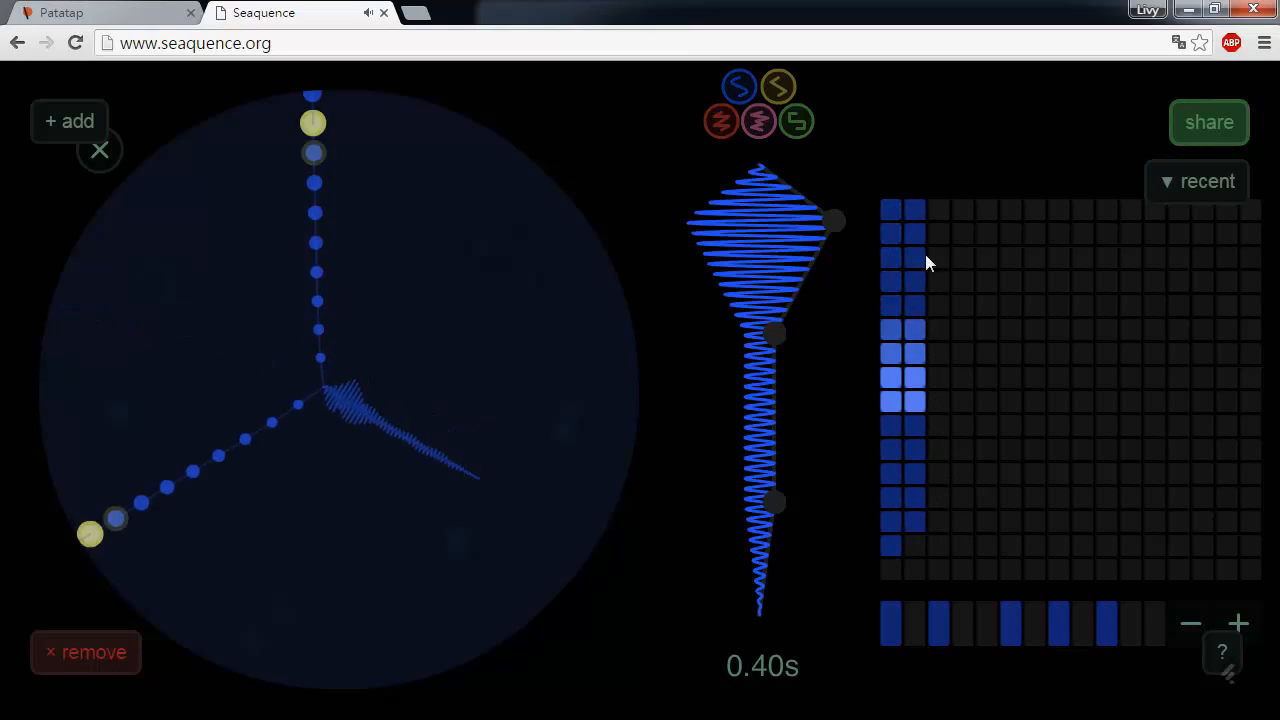
pyautogui.moveTo(939, 209); pyautogui.dragTo(960, 519)
pyautogui.moveTo(958, 209); pyautogui.dragTo(951, 466)
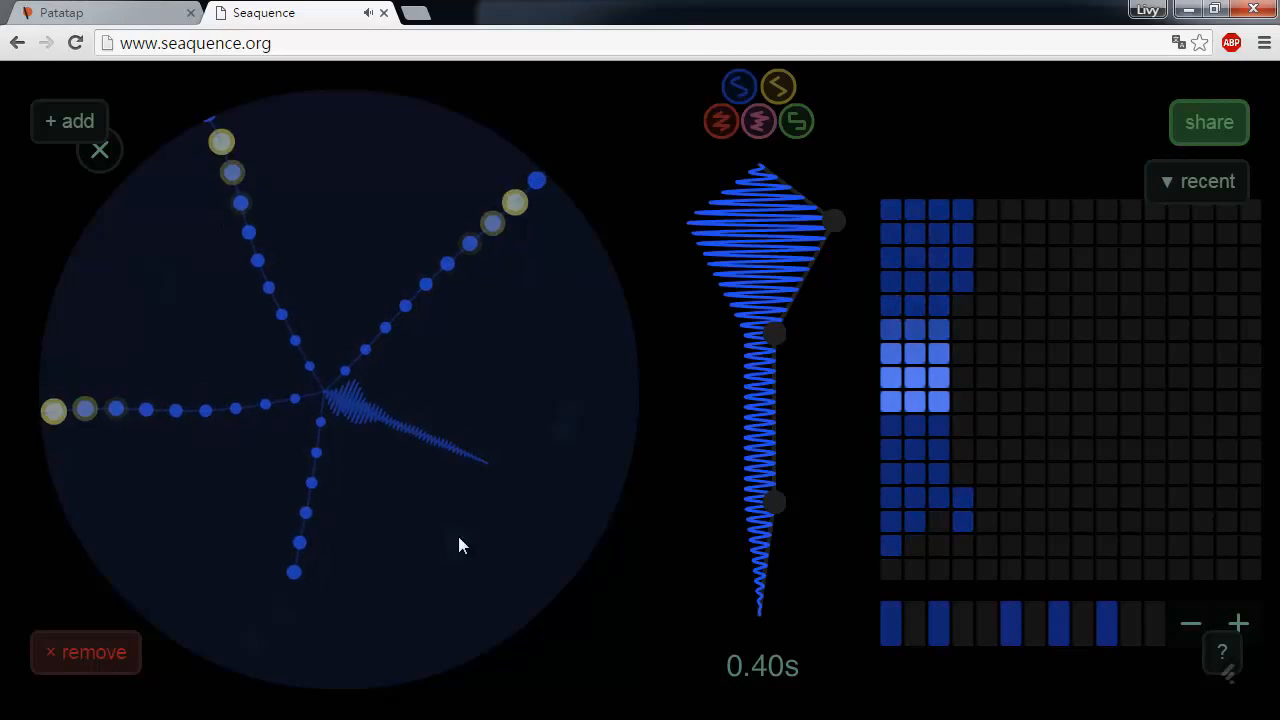
# Step: Change the creature's waveform to the green square wave and clear all notes from its grid
pyautogui.click(796, 123)
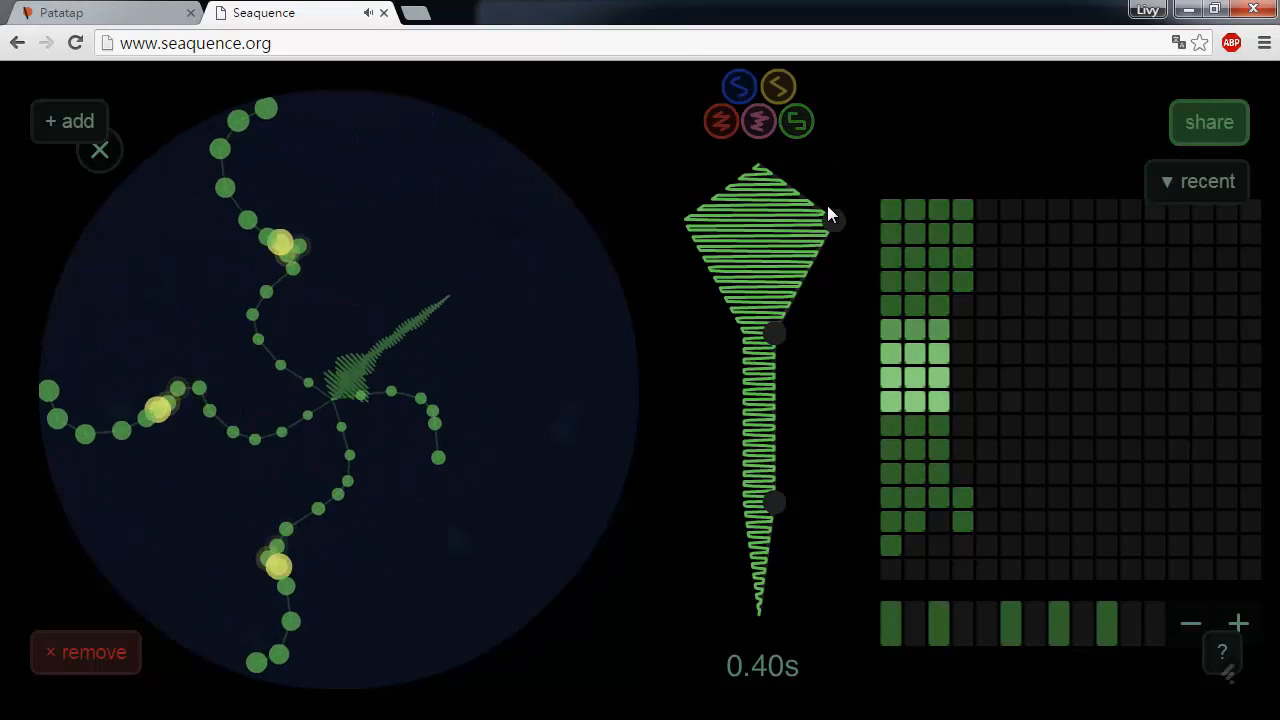
pyautogui.moveTo(892, 212); pyautogui.dragTo(892, 335)
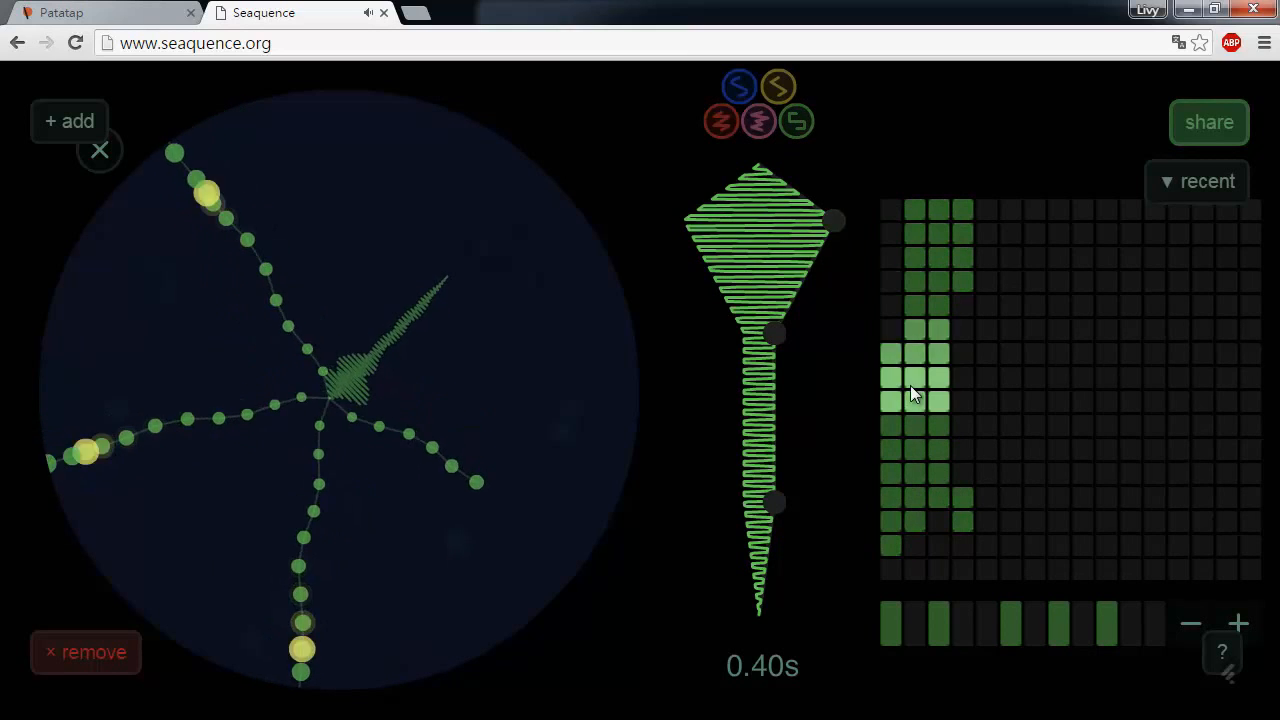
pyautogui.moveTo(910, 385)
pyautogui.mouseDown()
pyautogui.moveTo(914, 557)
pyautogui.moveTo(889, 491)
pyautogui.moveTo(920, 229)
pyautogui.moveTo(921, 361)
pyautogui.moveTo(936, 221)
pyautogui.moveTo(947, 504)
pyautogui.moveTo(966, 343)
pyautogui.mouseUp()
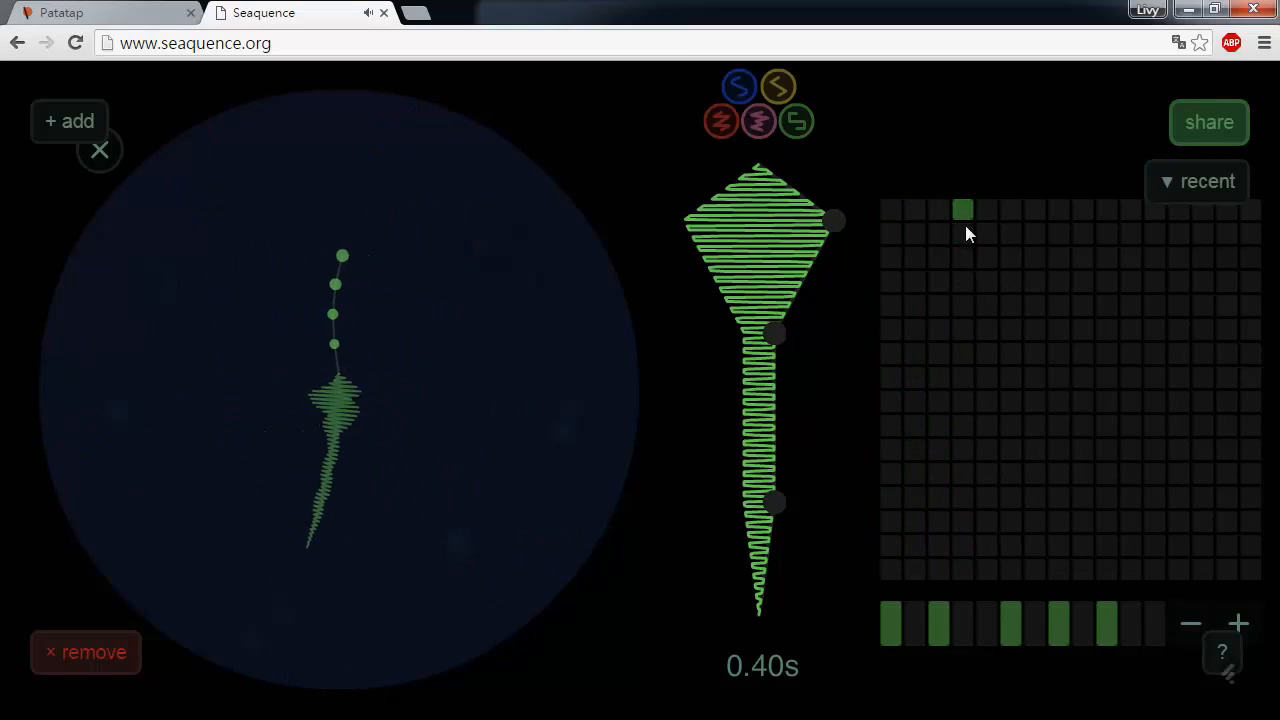
pyautogui.moveTo(965, 233); pyautogui.dragTo(963, 209)
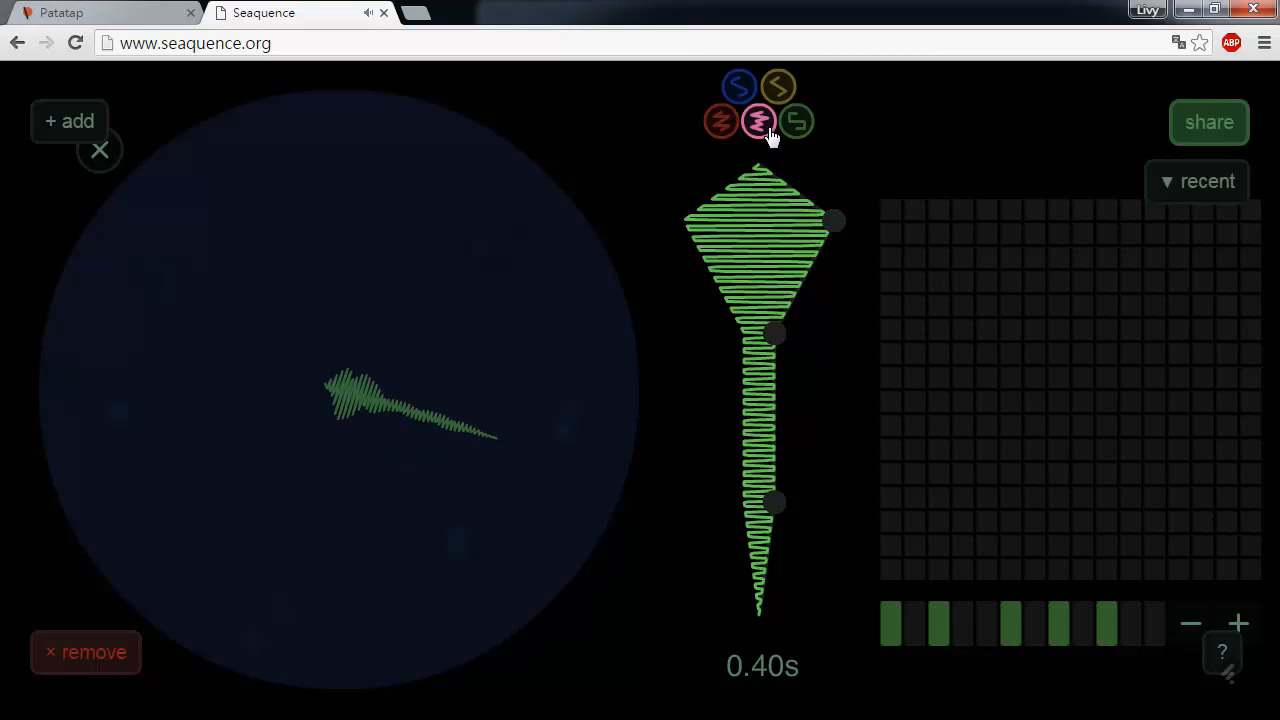
# Step: Try the yellow and pink waveforms on the creature and set it to the blue one
pyautogui.click(806, 124)
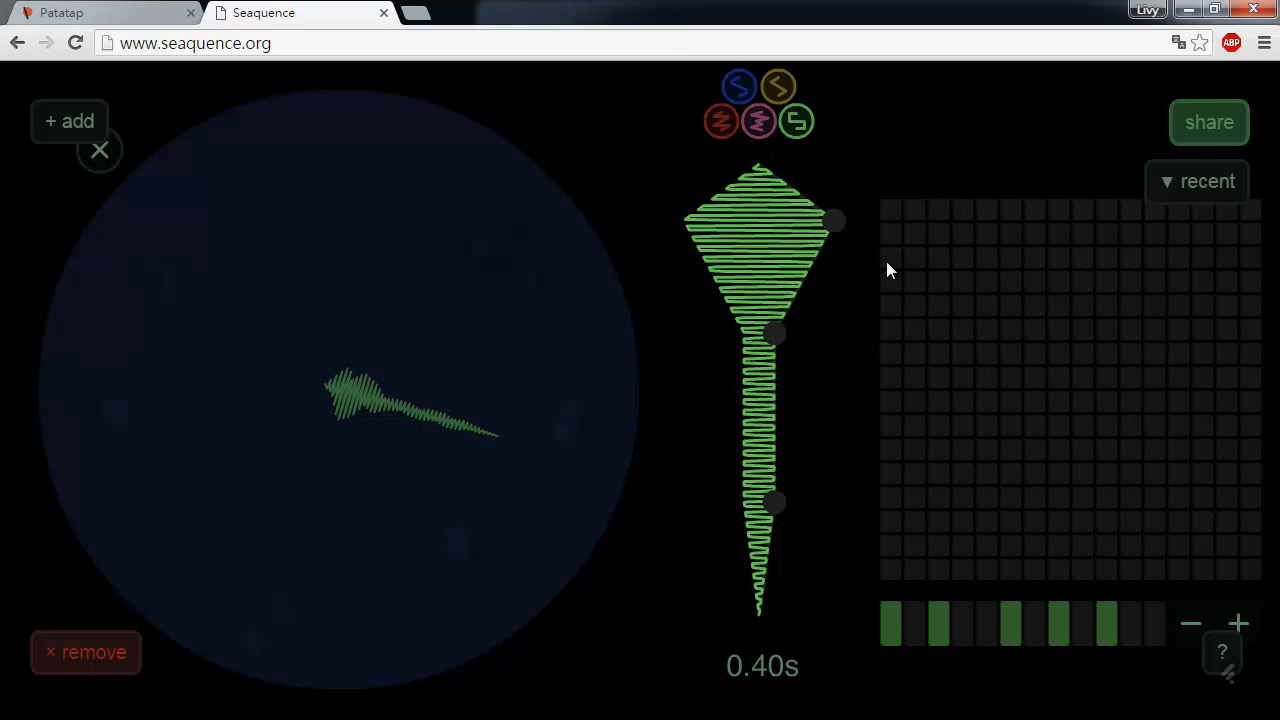
pyautogui.click(779, 90)
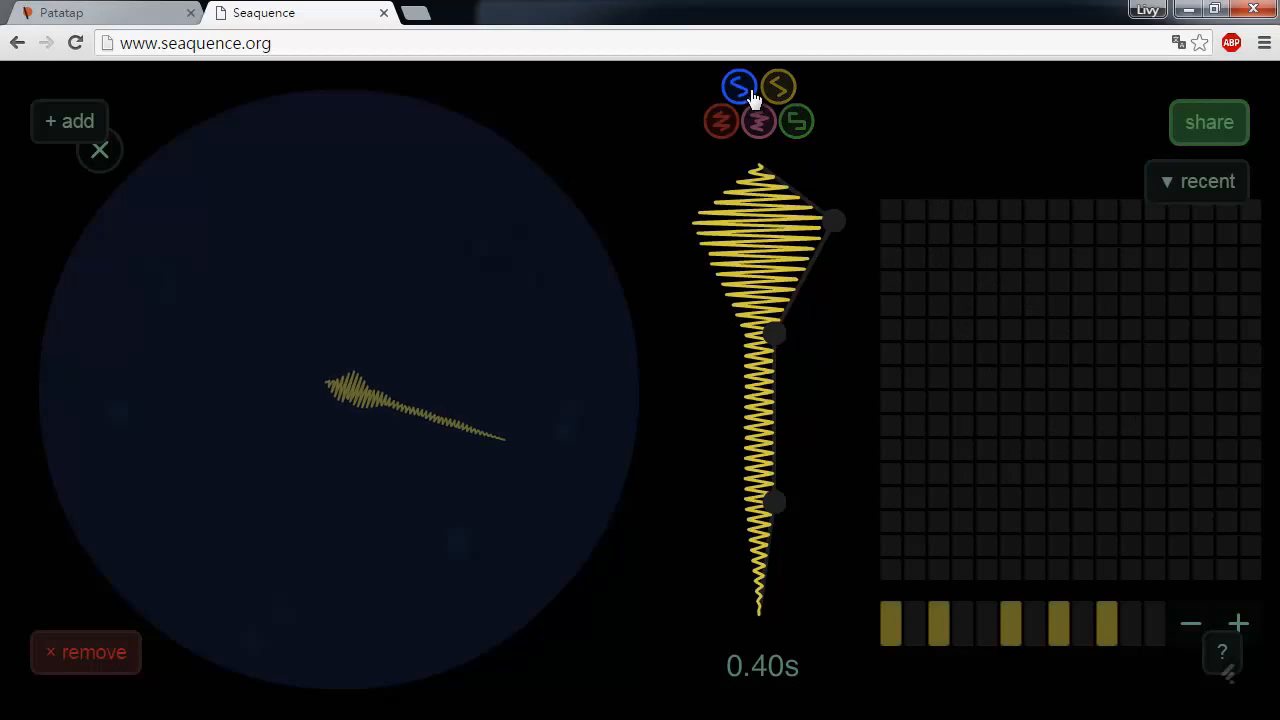
pyautogui.click(750, 95)
pyautogui.click(758, 120)
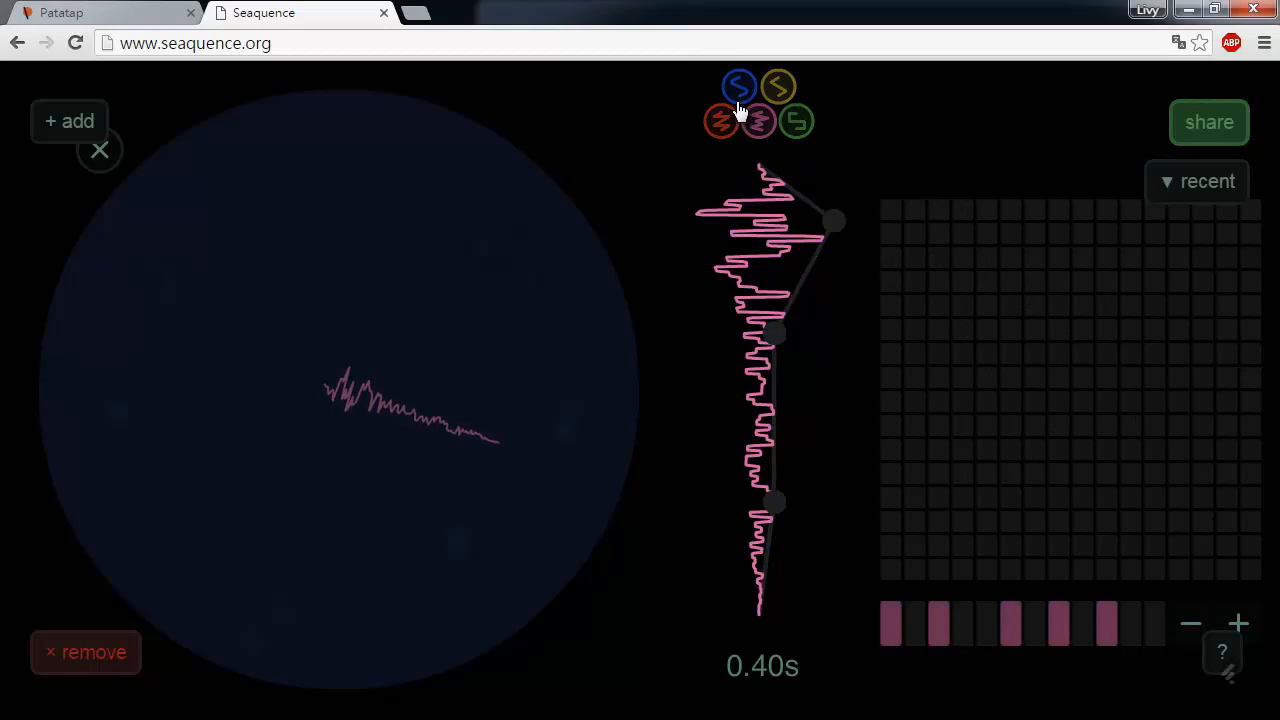
pyautogui.click(739, 101)
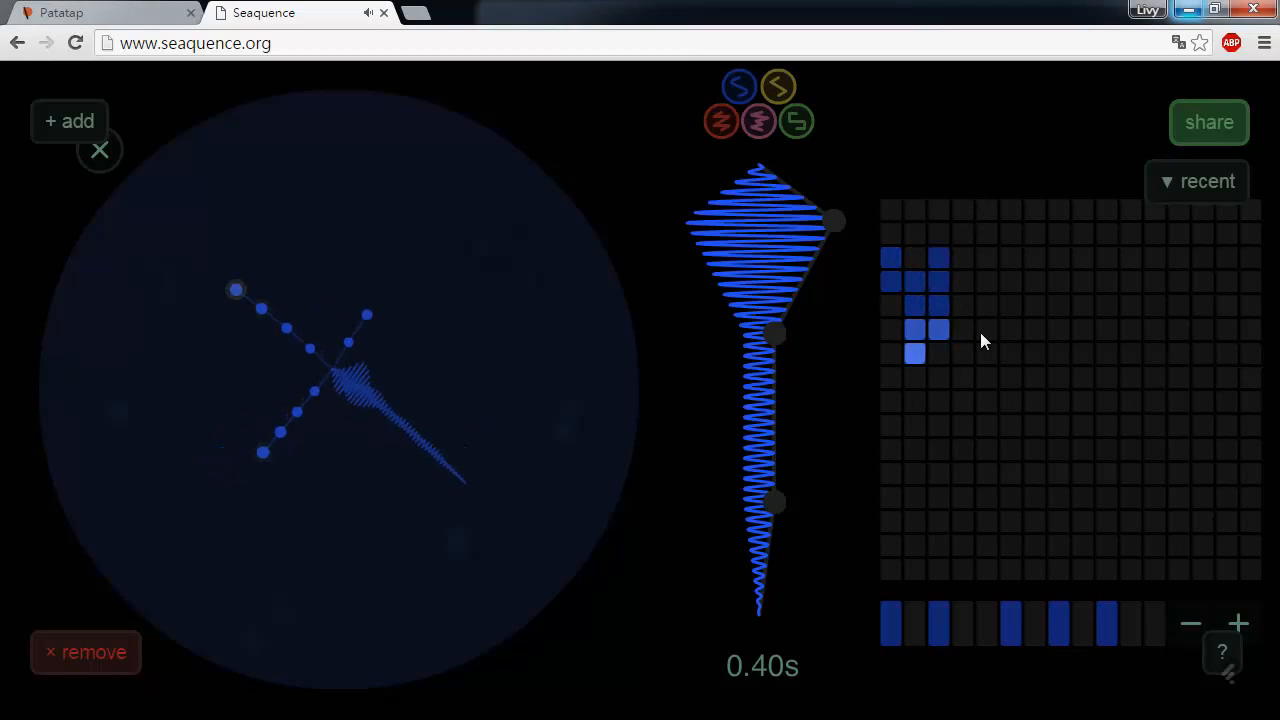
# Step: Draw note clusters in the middle and lower-right corner of the grid, trimming the middle one to two columns by four rows
pyautogui.moveTo(1098, 496); pyautogui.dragTo(1108, 496)
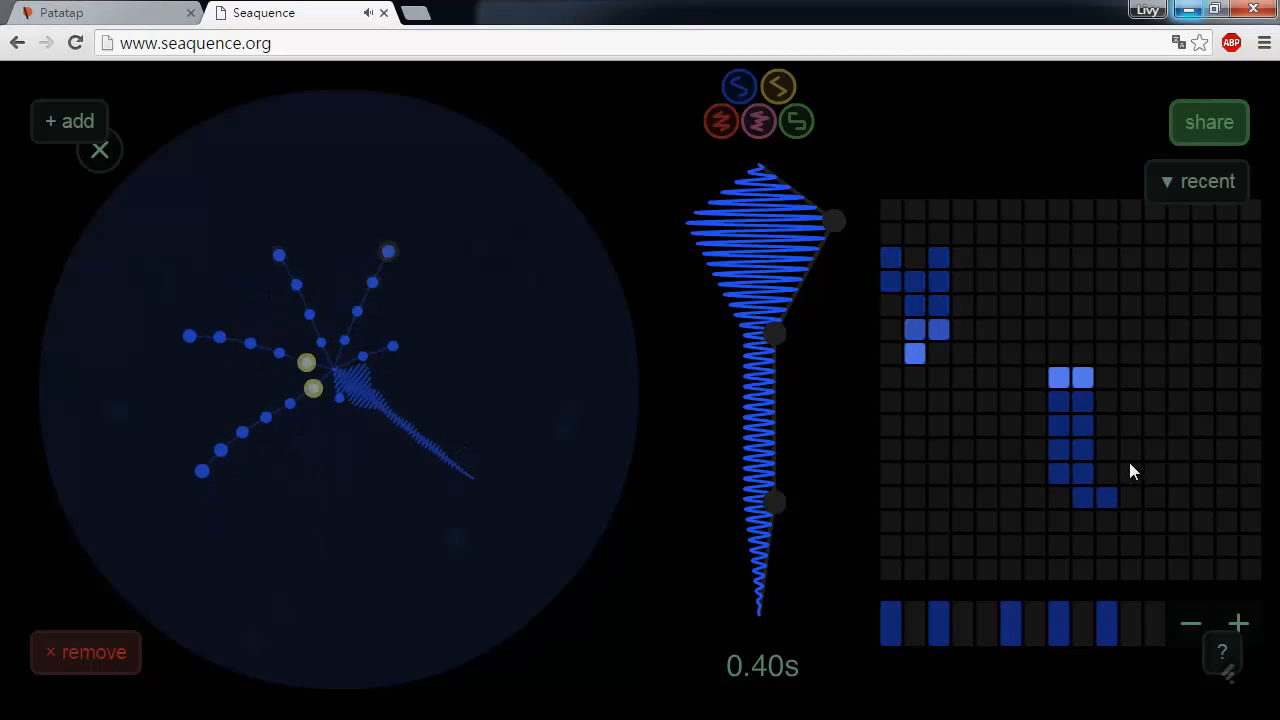
pyautogui.moveTo(1195, 524); pyautogui.dragTo(1228, 598)
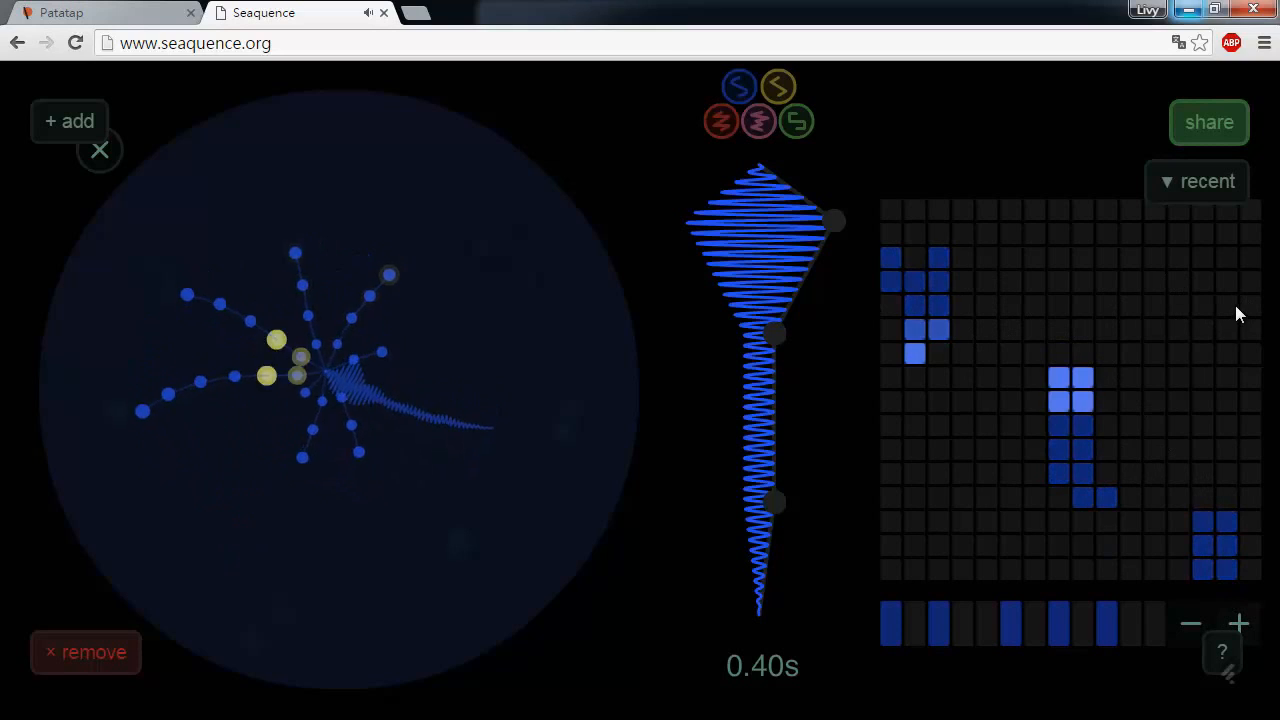
pyautogui.click(1062, 473)
pyautogui.moveTo(1106, 491); pyautogui.dragTo(1084, 475)
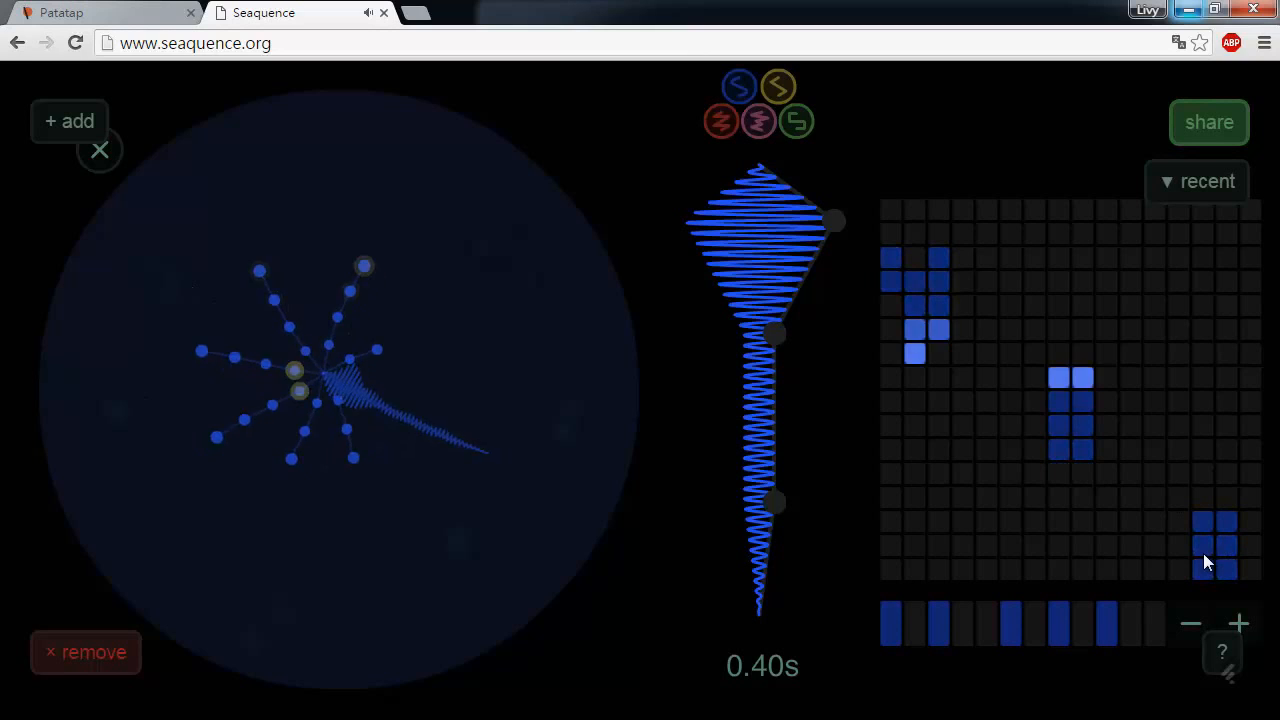
# Step: Reshape the upper-left note cluster into a three-by-three block
pyautogui.click(911, 266)
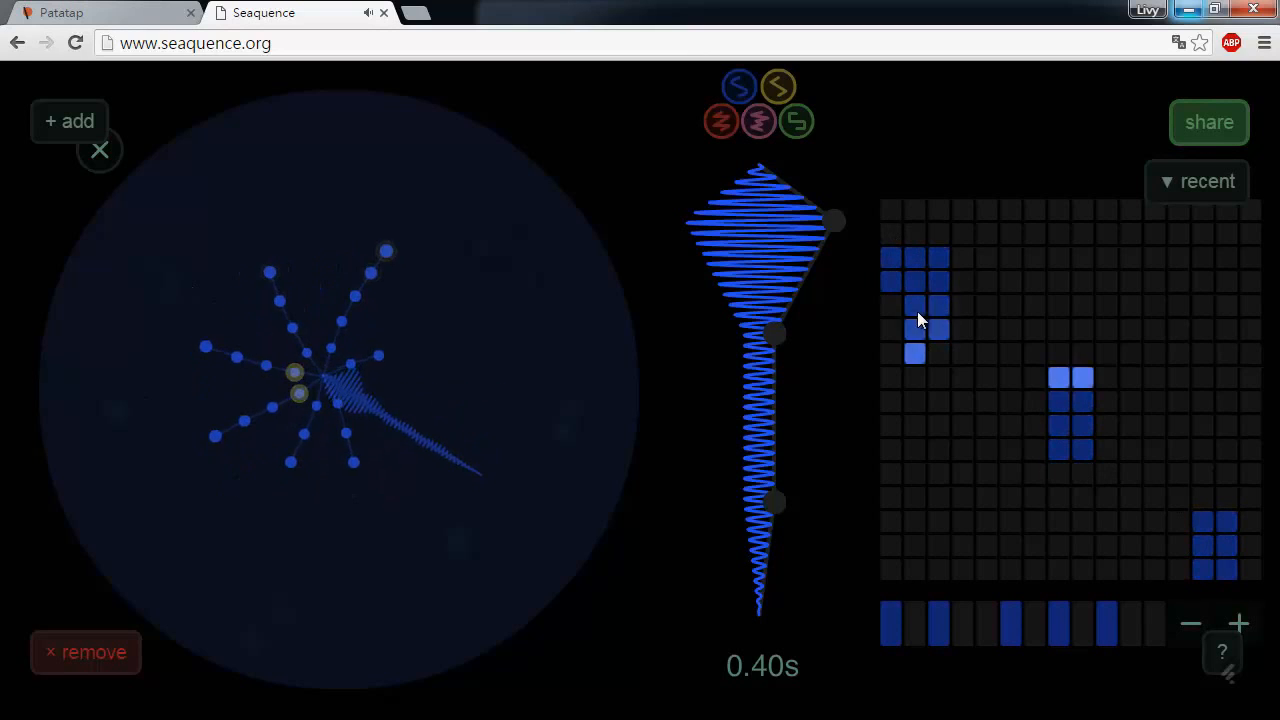
pyautogui.click(898, 314)
pyautogui.click(917, 328)
pyautogui.moveTo(944, 331); pyautogui.dragTo(918, 352)
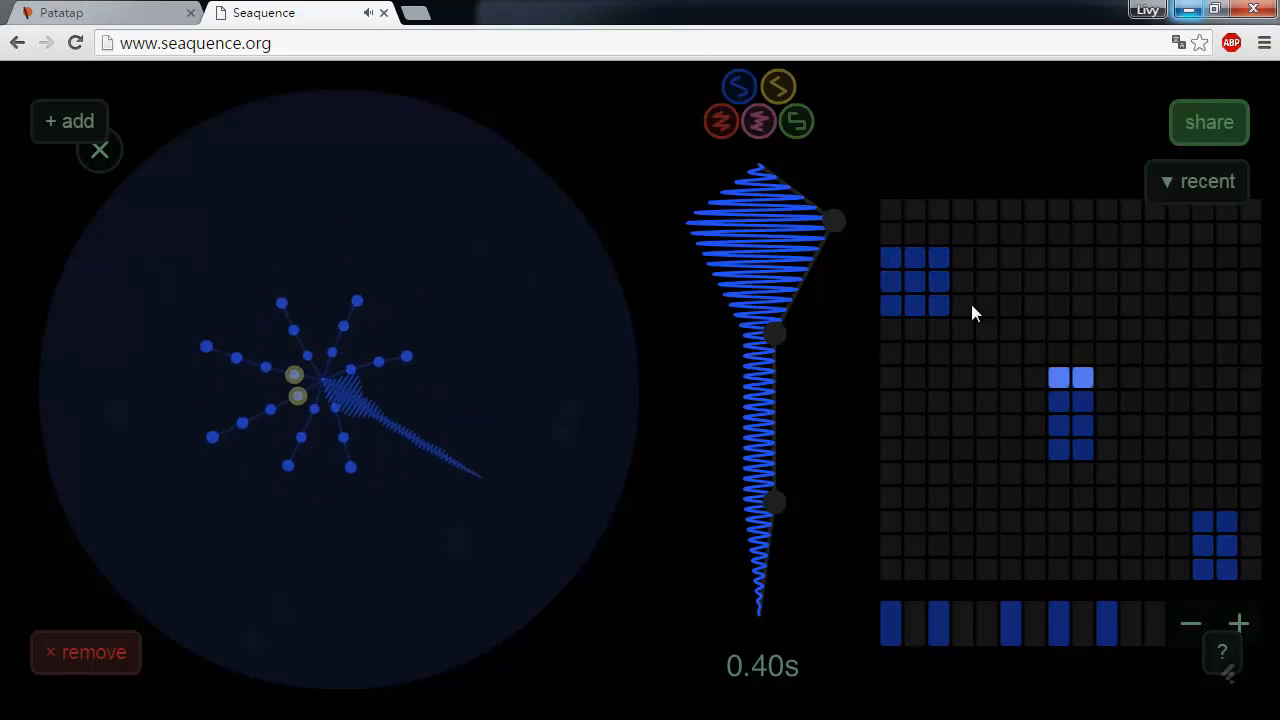
# Step: Connect the three note clusters with stepped lines of notes and extend the middle cluster's bottom row left to the third column
pyautogui.moveTo(967, 304)
pyautogui.mouseDown()
pyautogui.moveTo(1014, 297)
pyautogui.moveTo(1082, 378)
pyautogui.mouseUp()
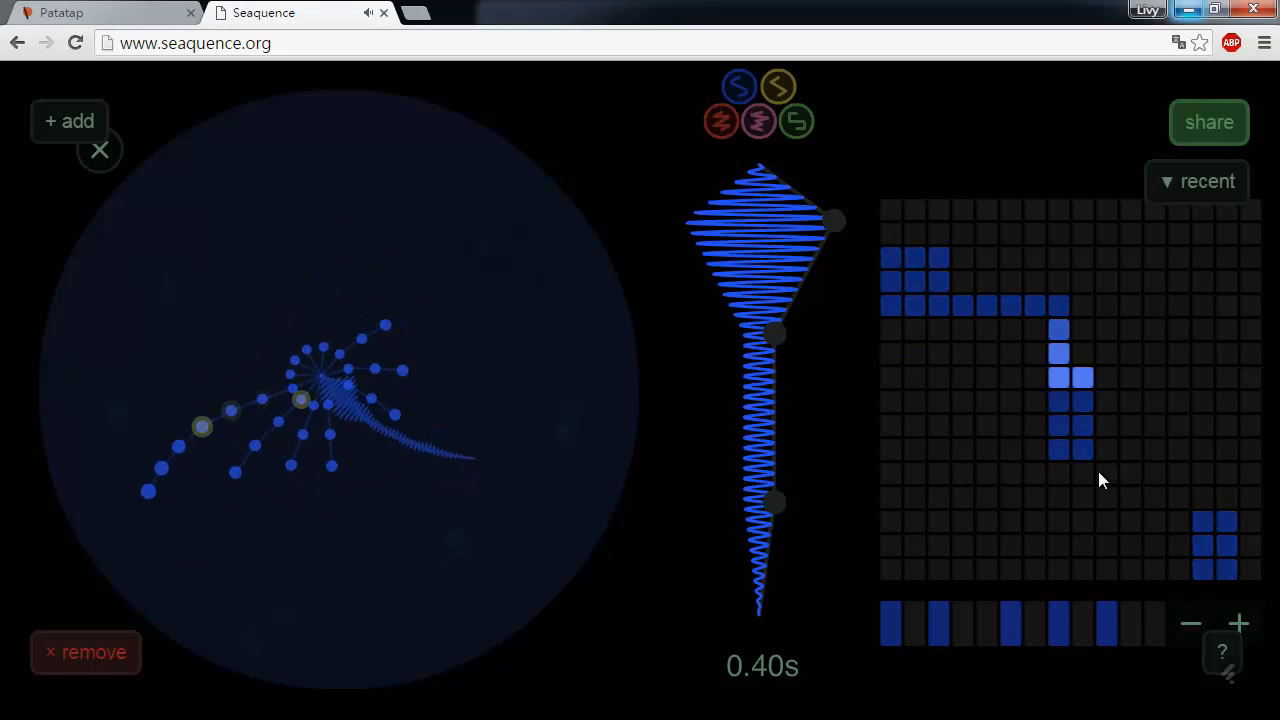
pyautogui.moveTo(1099, 458)
pyautogui.mouseDown()
pyautogui.moveTo(1201, 457)
pyautogui.moveTo(1202, 547)
pyautogui.mouseUp()
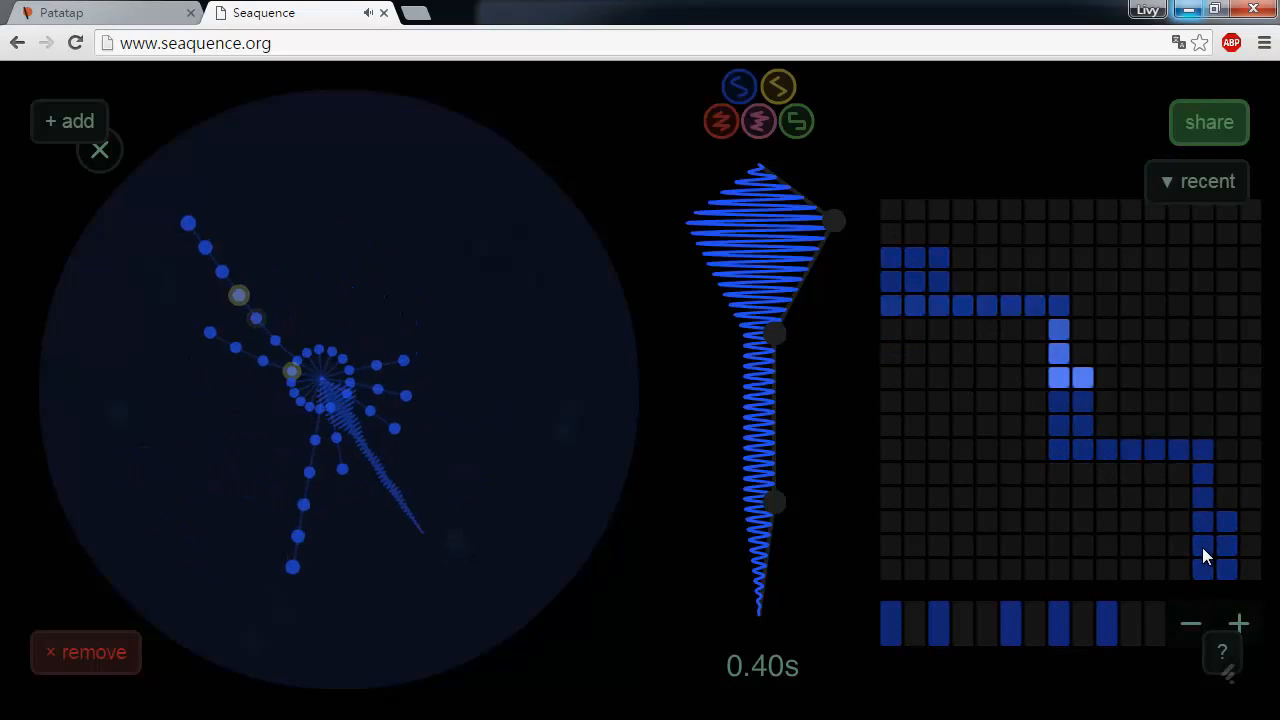
pyautogui.moveTo(1016, 454); pyautogui.dragTo(938, 453)
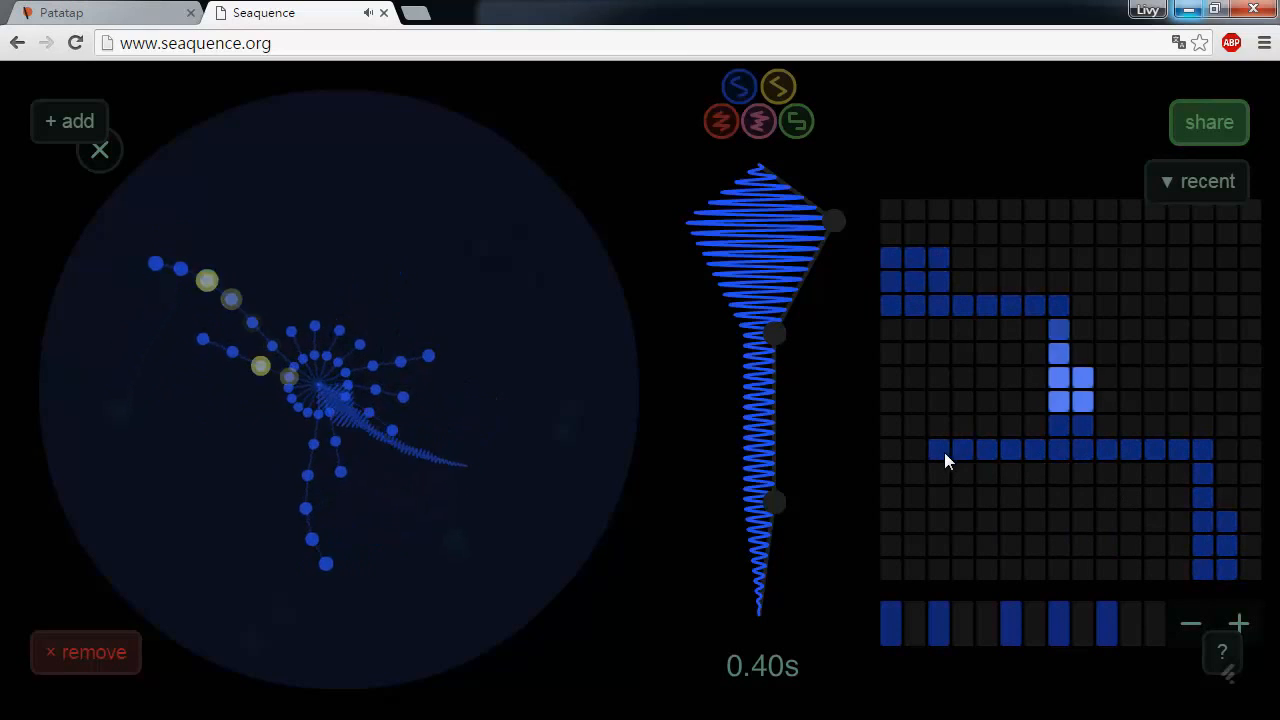
# Step: Remove the leftmost note from the long horizontal row running through the middle of the blue creature's grid
pyautogui.click(944, 453)
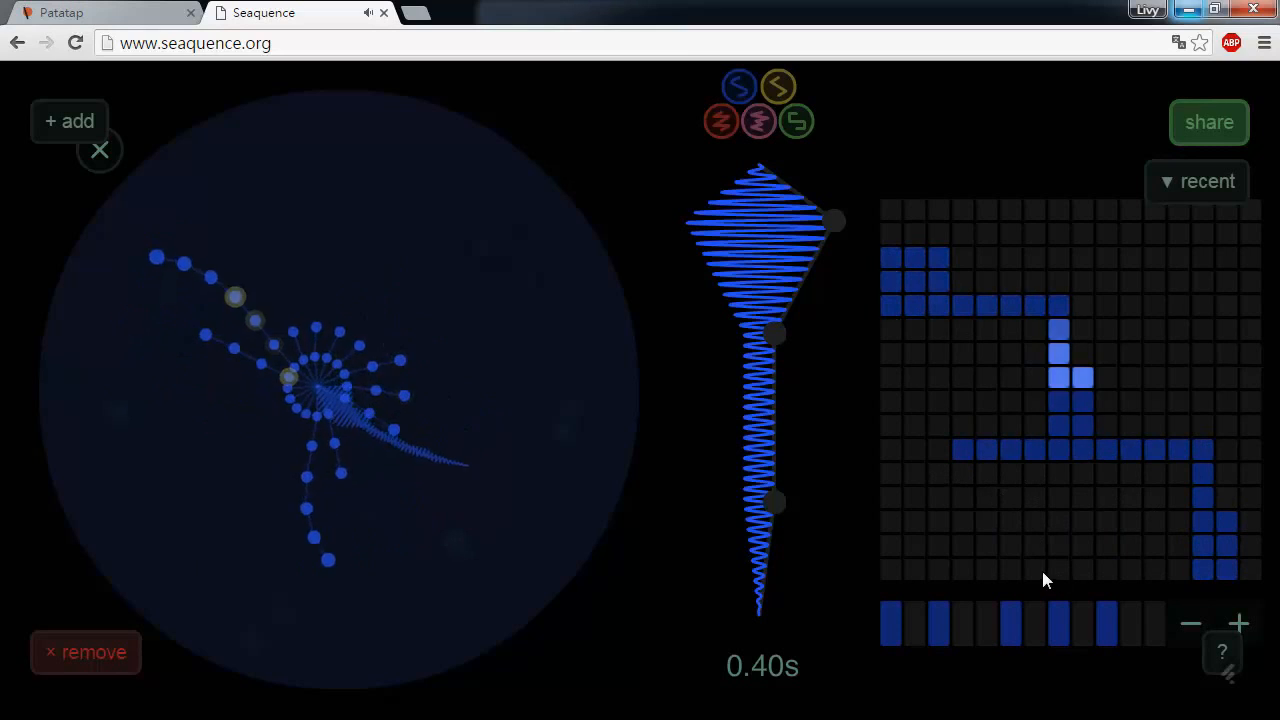
pyautogui.moveTo(962, 472)
pyautogui.mouseDown()
pyautogui.moveTo(1037, 473)
pyautogui.moveTo(944, 476)
pyautogui.mouseUp()
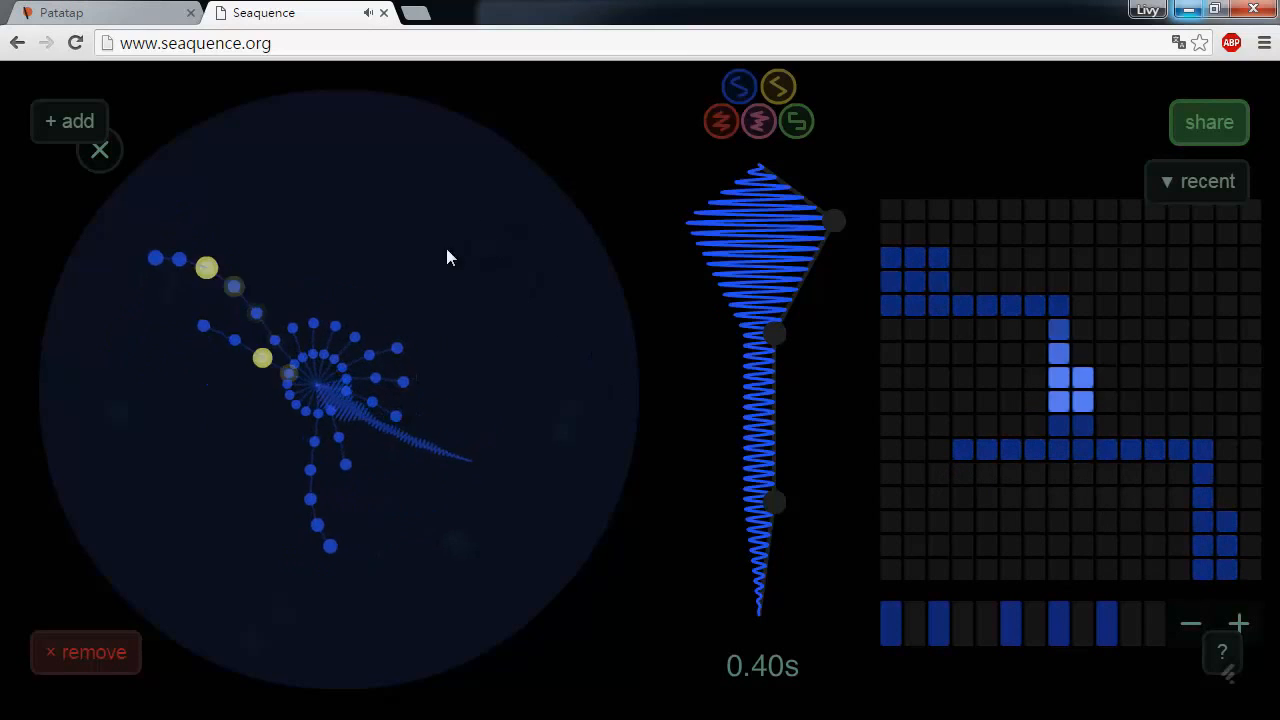
# Step: Add a new creature, shift its envelope peak to near the middle, and set it to the green waveform
pyautogui.click(52, 122)
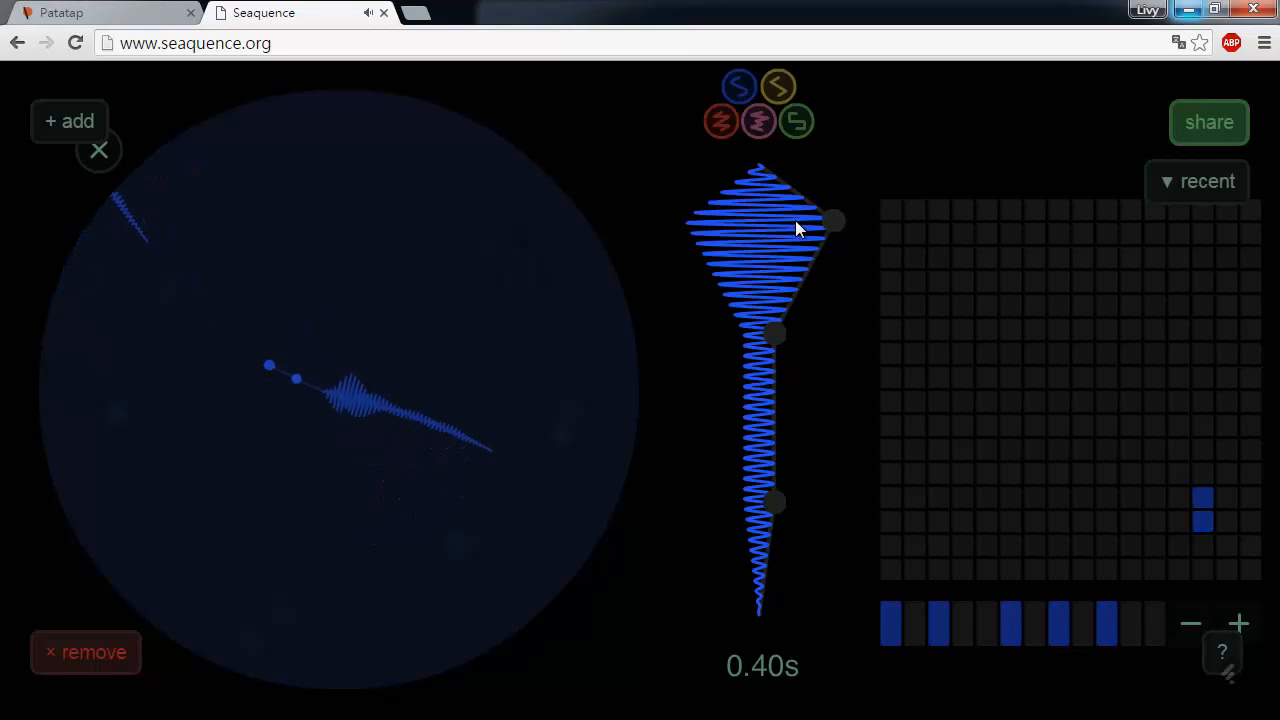
pyautogui.moveTo(787, 390); pyautogui.dragTo(771, 156)
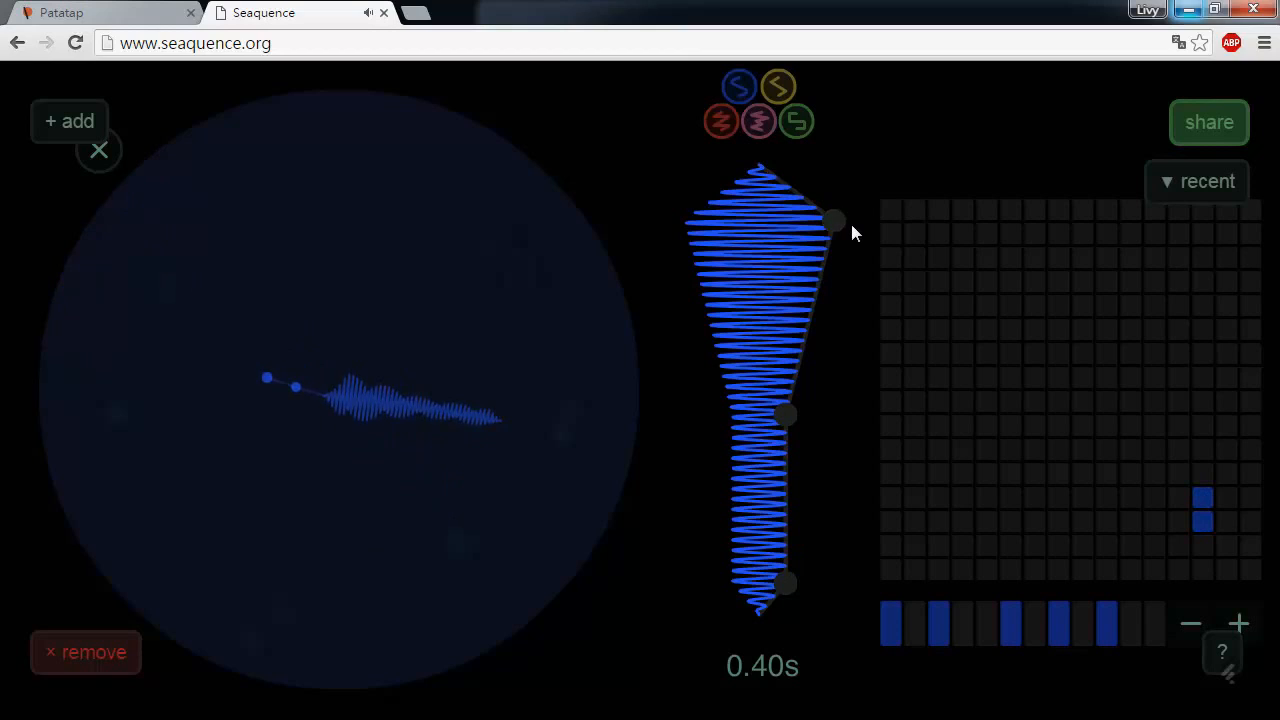
pyautogui.moveTo(837, 233); pyautogui.dragTo(834, 376)
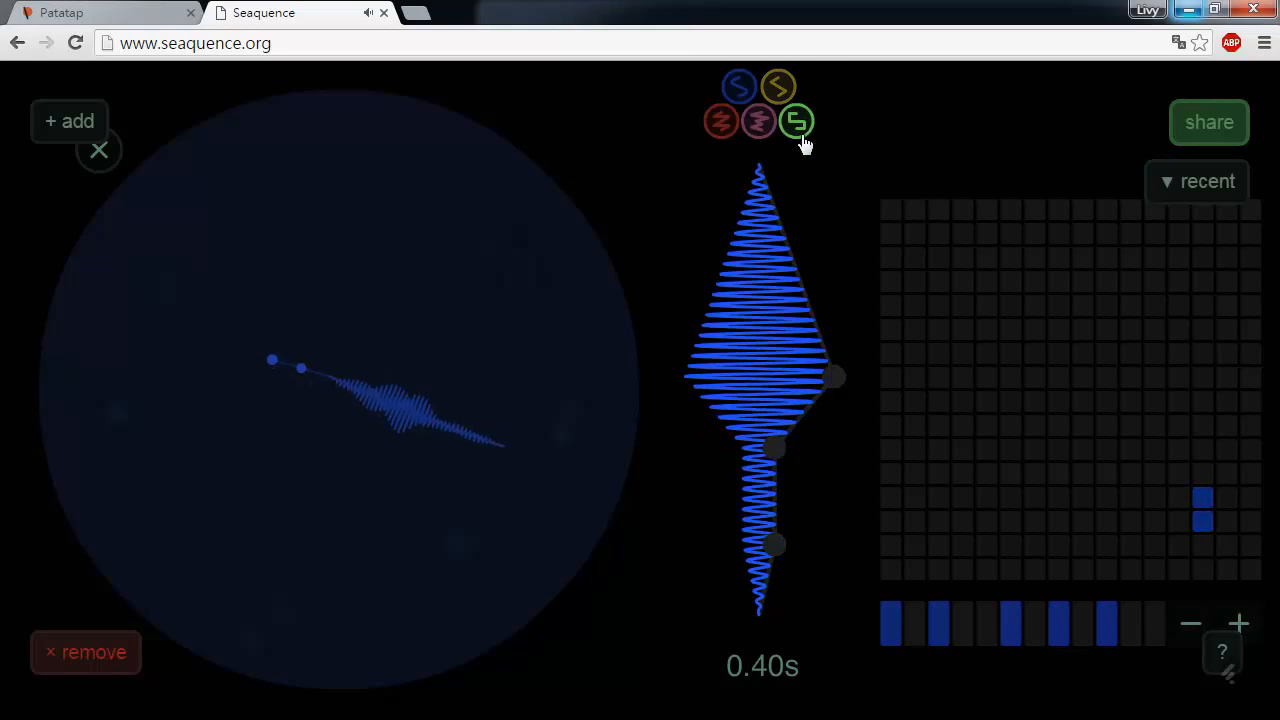
pyautogui.moveTo(810, 372); pyautogui.dragTo(789, 349)
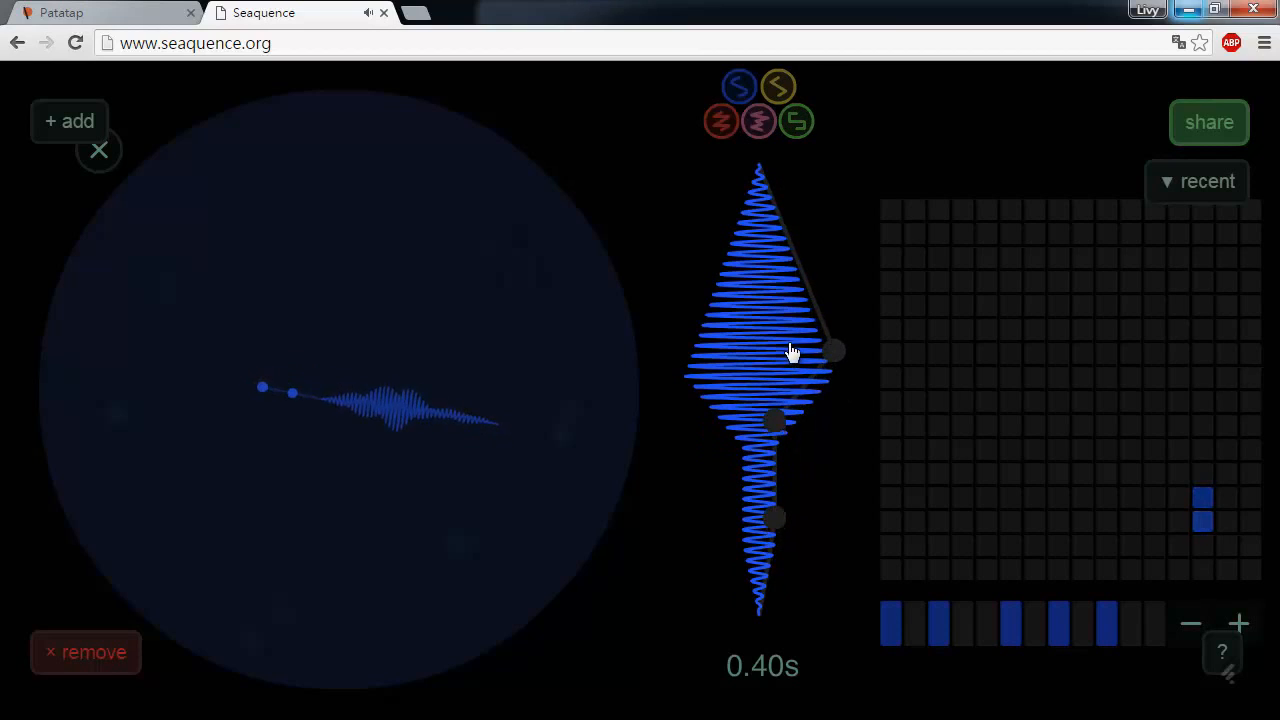
pyautogui.click(797, 121)
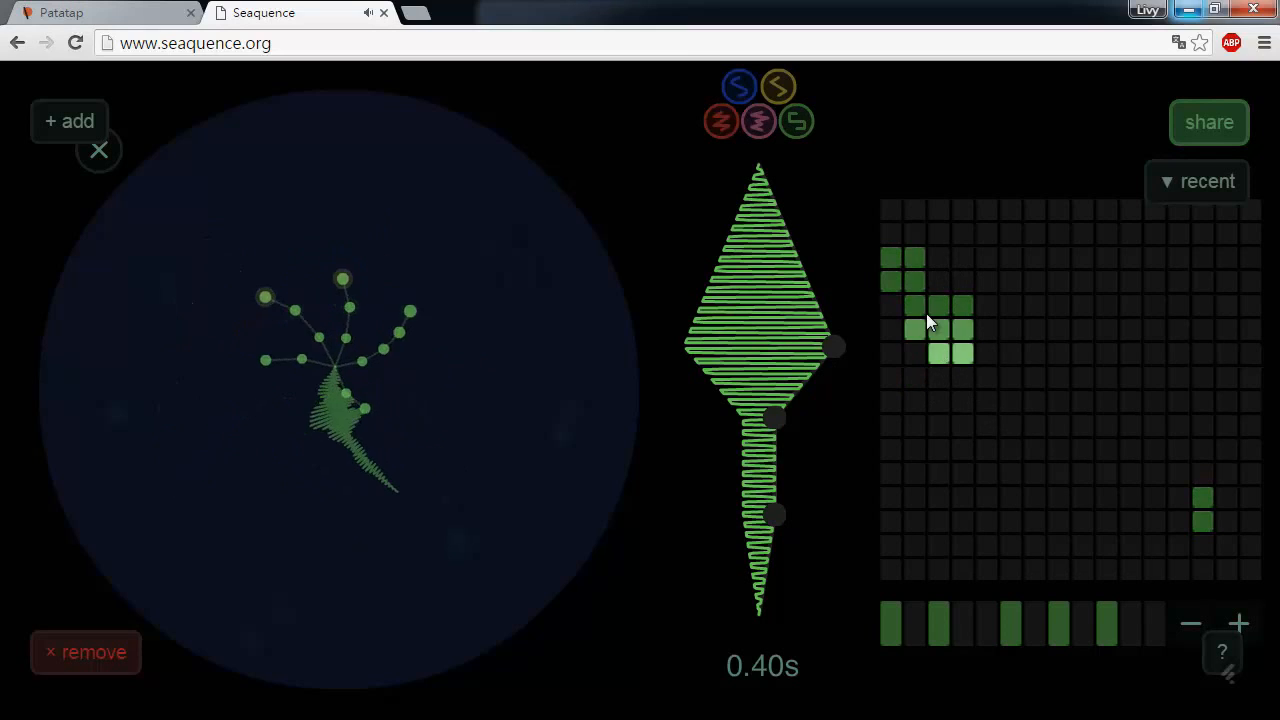
# Step: Draw notes across the grid's upper rows and cut them back to a block in rows 3 and 4, columns 13 to 16
pyautogui.moveTo(994, 263)
pyautogui.mouseDown()
pyautogui.moveTo(991, 248)
pyautogui.moveTo(1194, 257)
pyautogui.moveTo(1029, 266)
pyautogui.moveTo(964, 315)
pyautogui.mouseUp()
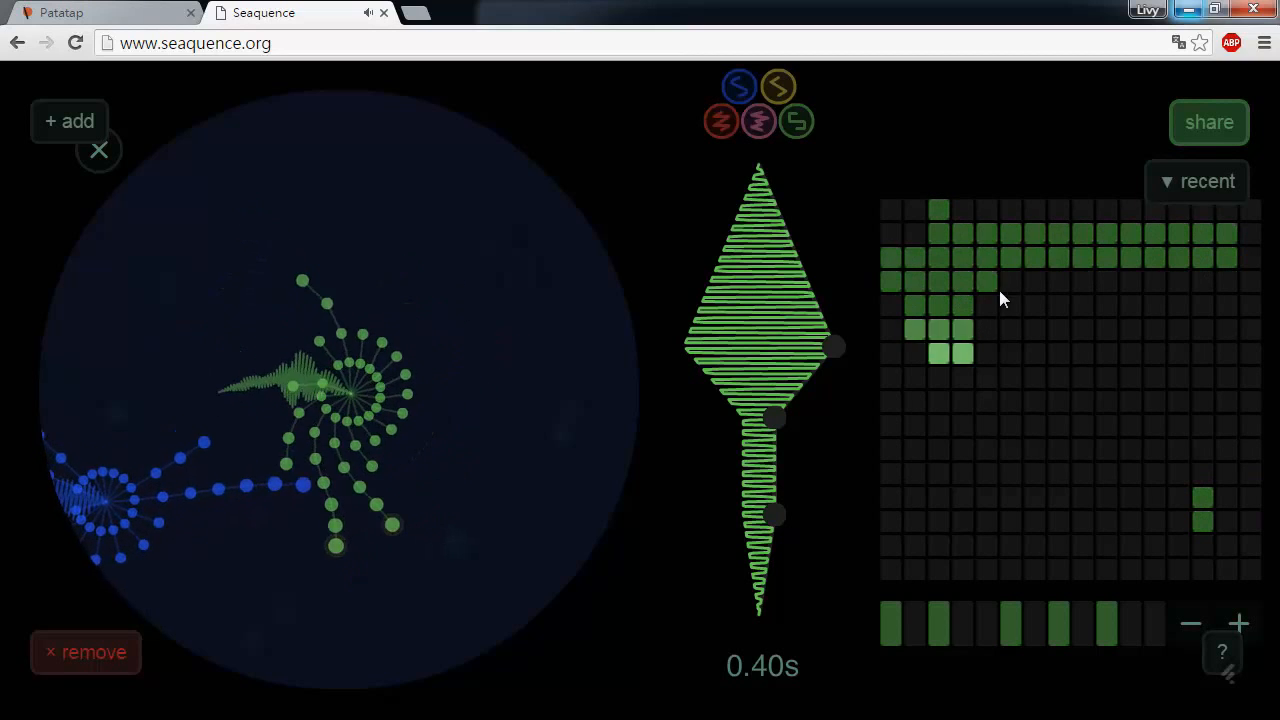
pyautogui.moveTo(990, 232); pyautogui.dragTo(1203, 234)
pyautogui.moveTo(1037, 262)
pyautogui.mouseDown()
pyautogui.moveTo(1249, 251)
pyautogui.moveTo(1217, 271)
pyautogui.moveTo(907, 316)
pyautogui.moveTo(947, 325)
pyautogui.moveTo(962, 355)
pyautogui.mouseUp()
pyautogui.moveTo(940, 211)
pyautogui.mouseDown()
pyautogui.moveTo(969, 260)
pyautogui.moveTo(914, 285)
pyautogui.moveTo(1045, 292)
pyautogui.moveTo(1250, 258)
pyautogui.mouseUp()
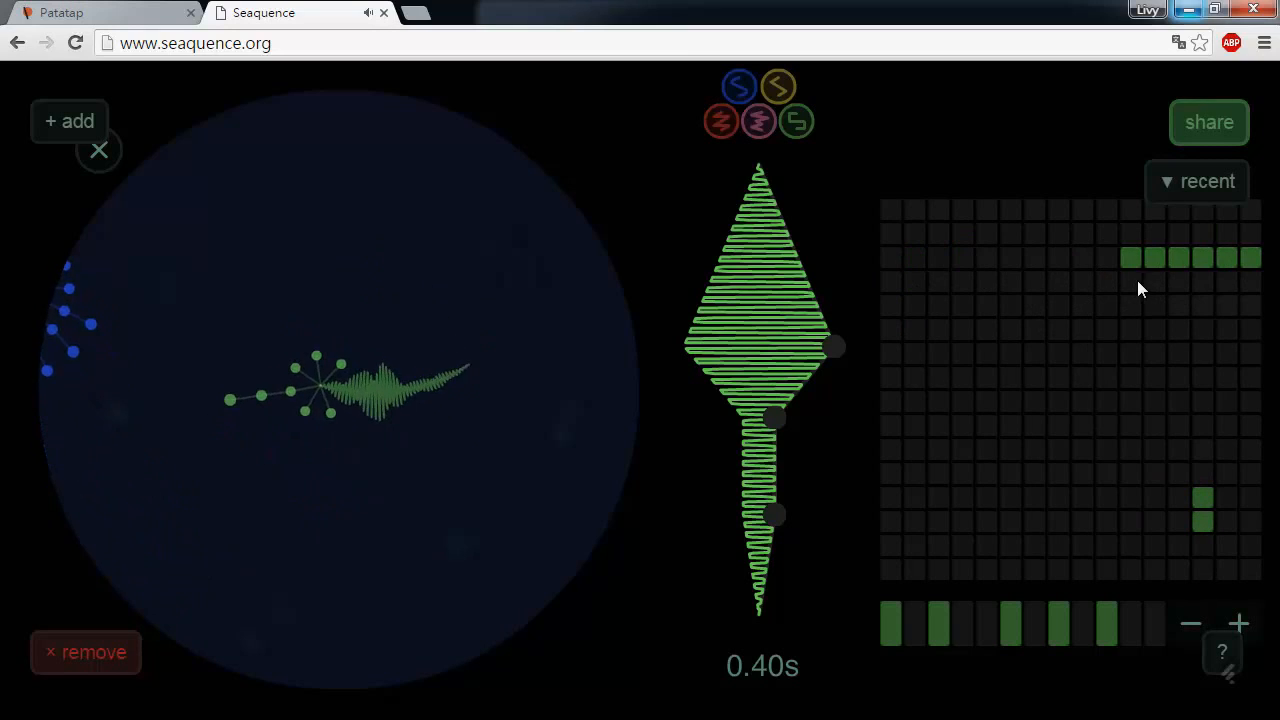
pyautogui.moveTo(1137, 284); pyautogui.dragTo(1228, 290)
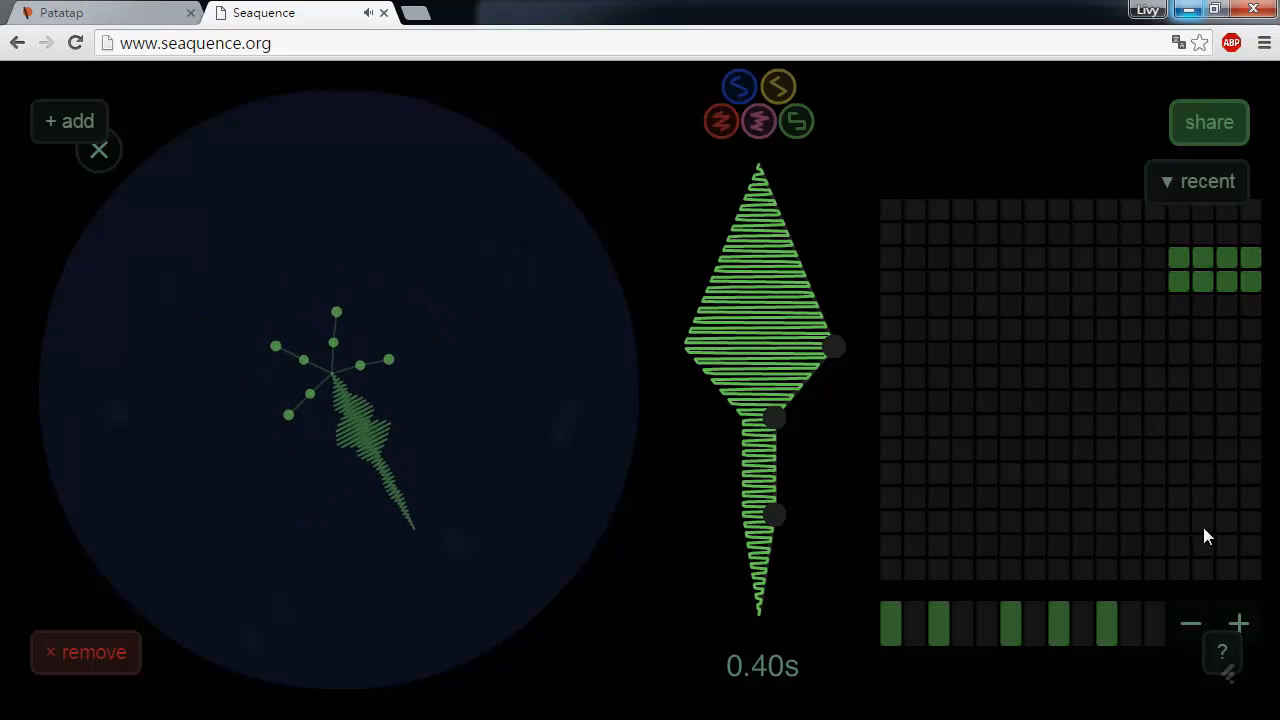
# Step: Add three two-by-two note blocks in columns 11 and 12, and replace the upper-right block with a four-note row in row 2
pyautogui.click(1113, 546)
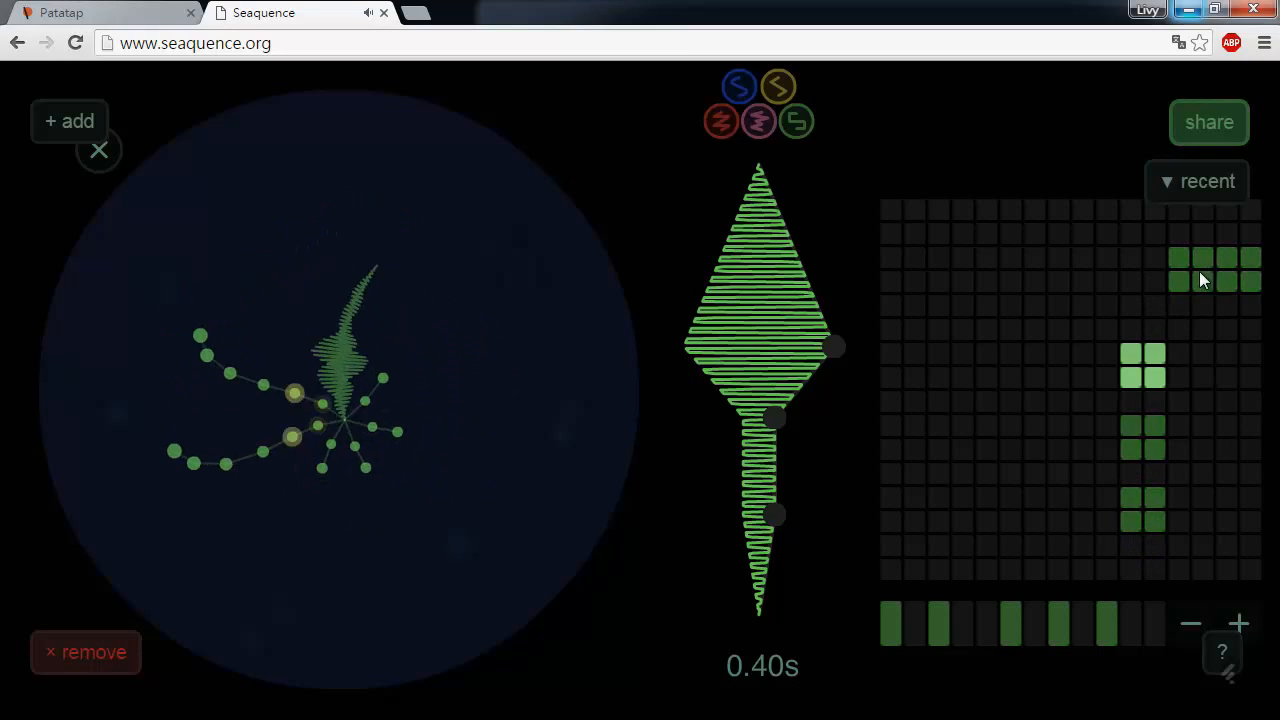
pyautogui.moveTo(1180, 281); pyautogui.dragTo(1252, 281)
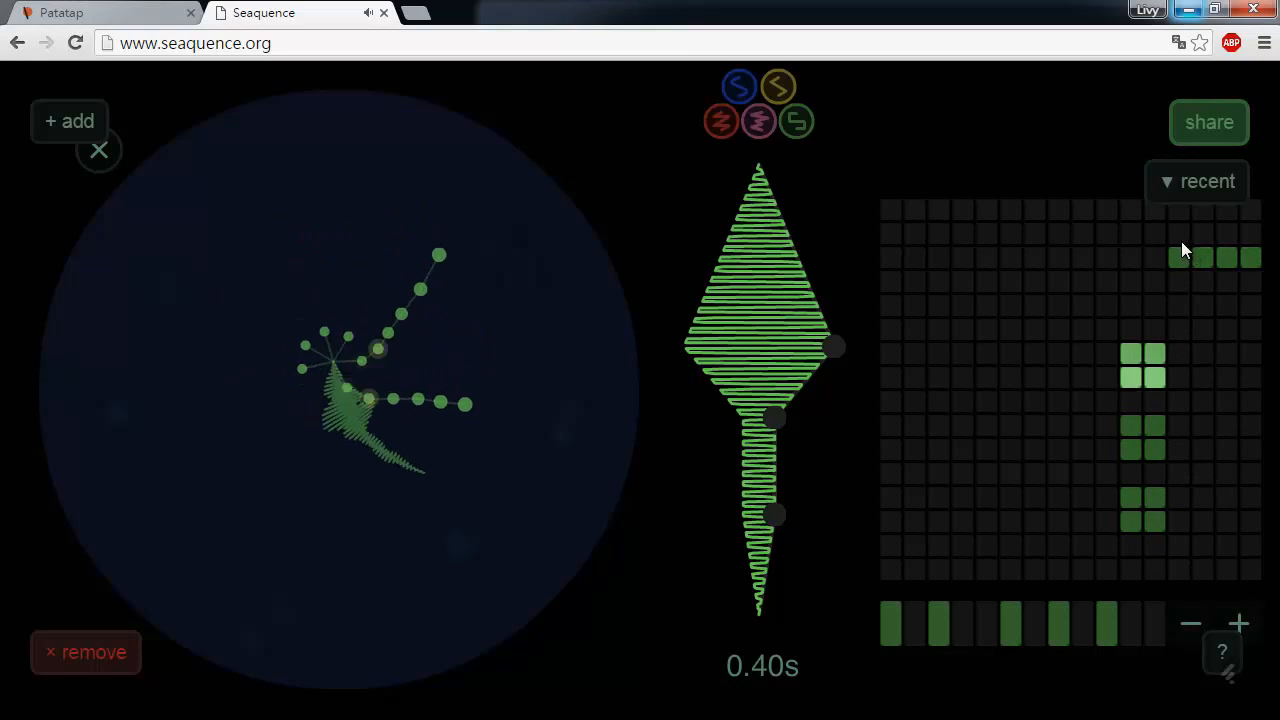
pyautogui.moveTo(1182, 242); pyautogui.dragTo(1251, 237)
pyautogui.moveTo(1178, 262); pyautogui.dragTo(1250, 260)
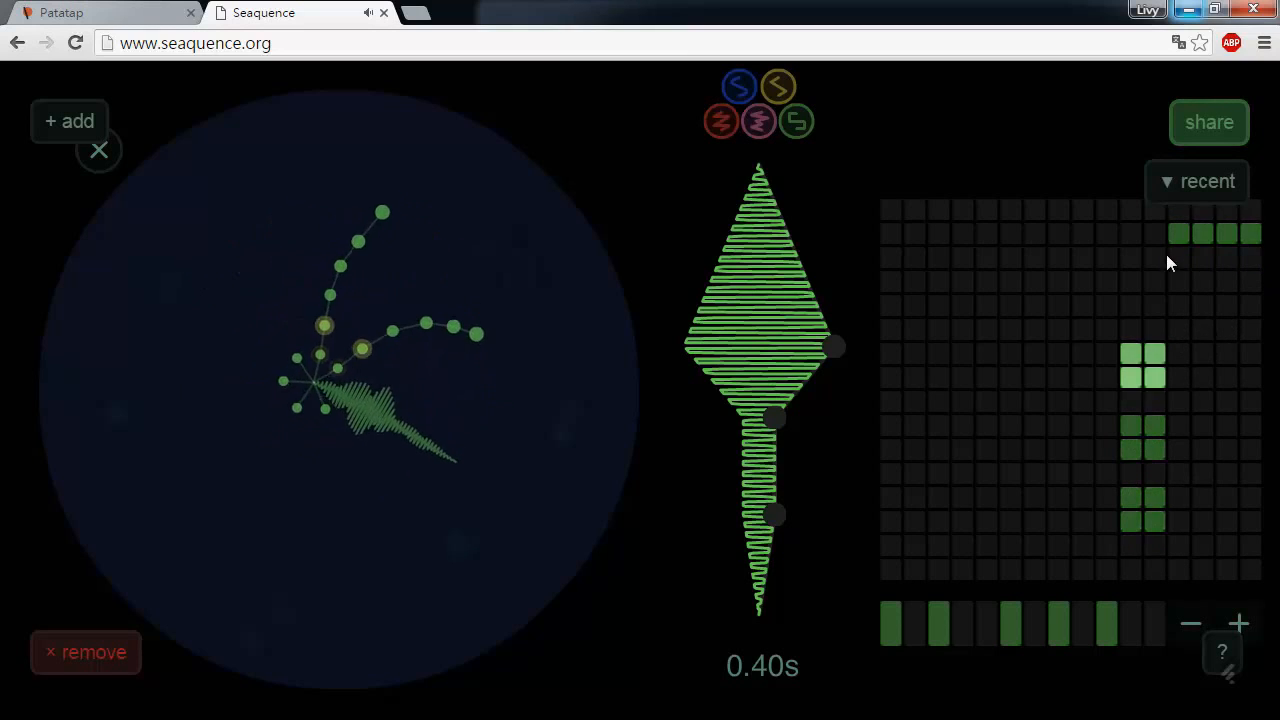
# Step: Try extra notes in the top two rows and trim them to the last three notes of row 2
pyautogui.click(1057, 238)
pyautogui.click(1036, 238)
pyautogui.click(1013, 238)
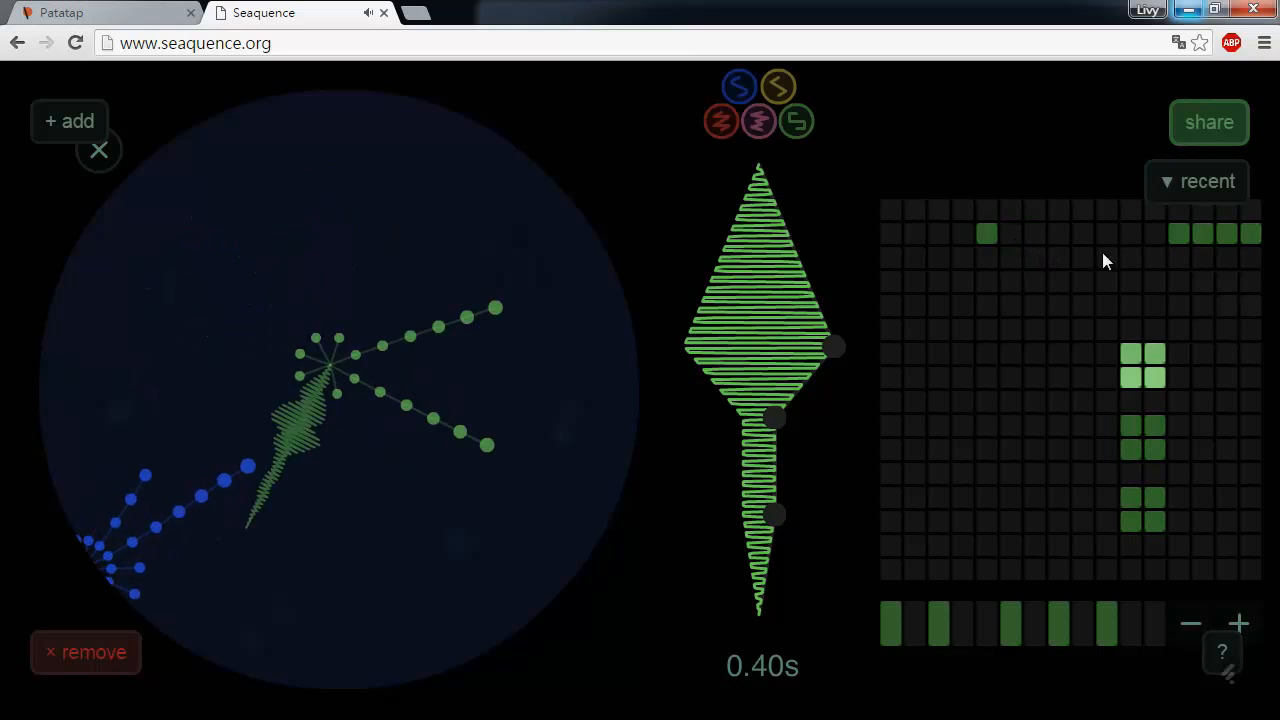
pyautogui.click(989, 236)
pyautogui.moveTo(1133, 235)
pyautogui.mouseDown()
pyautogui.moveTo(1252, 234)
pyautogui.moveTo(1223, 234)
pyautogui.mouseUp()
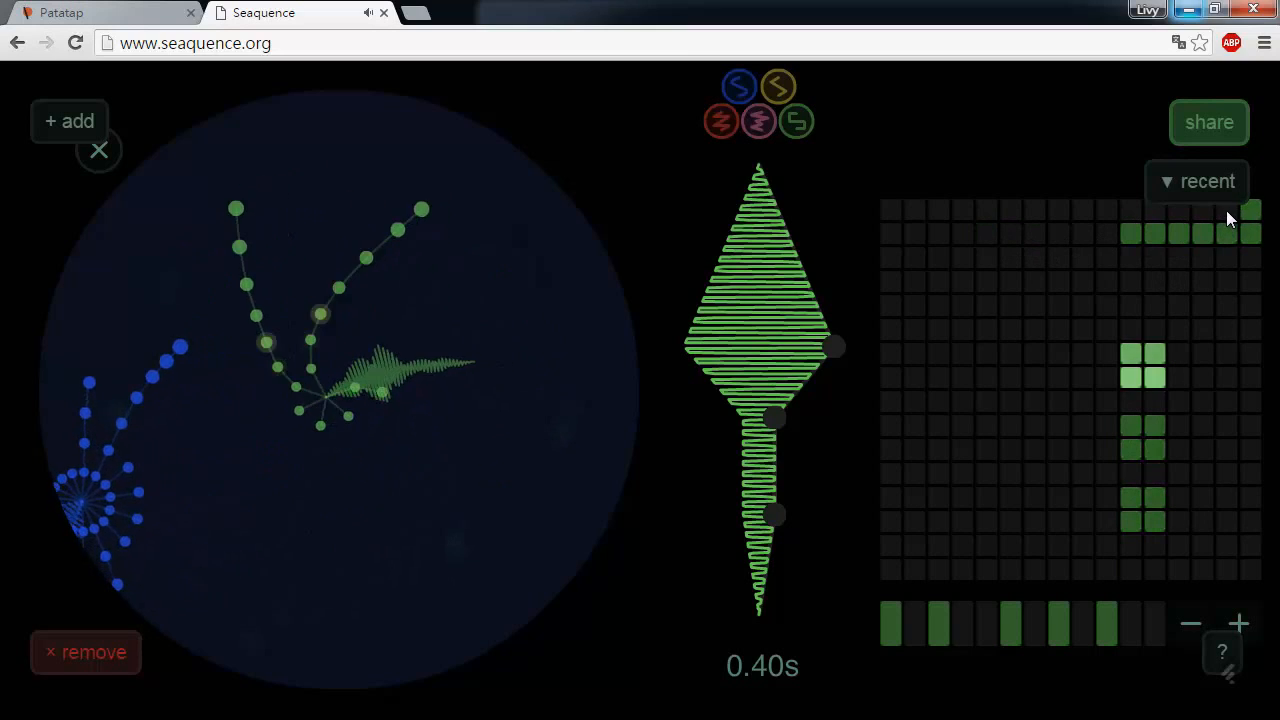
pyautogui.click(1226, 210)
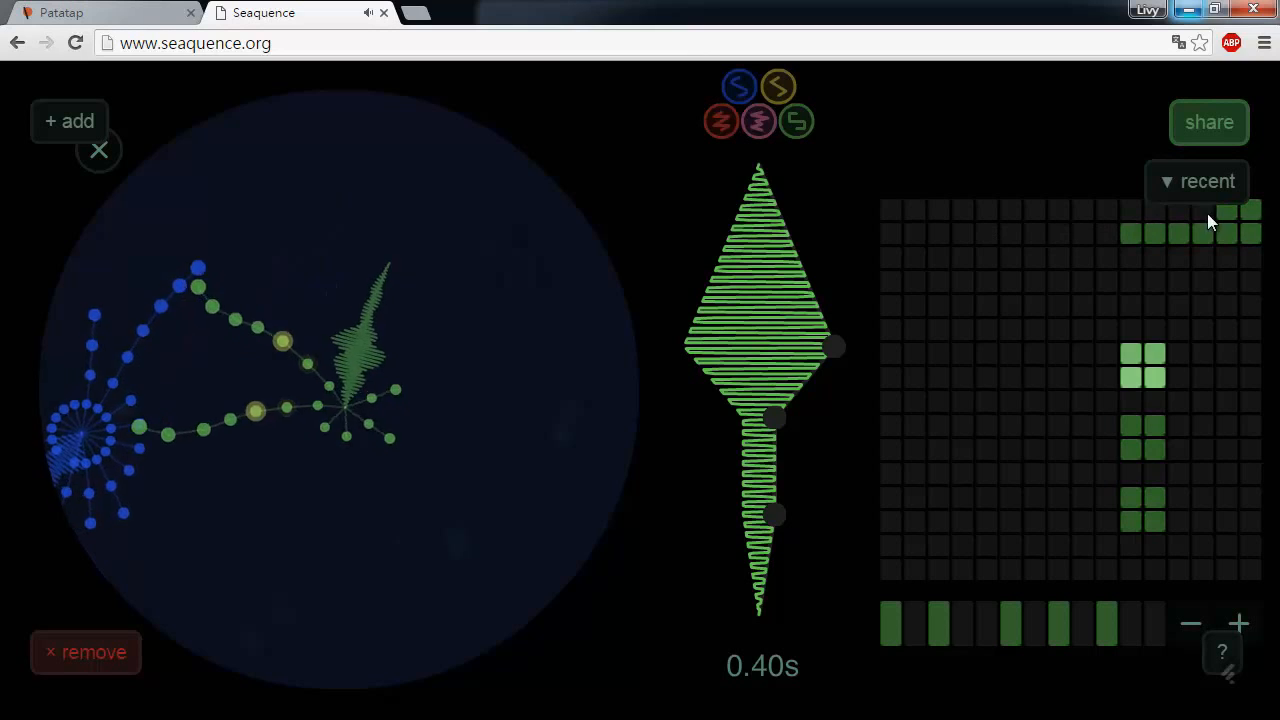
pyautogui.moveTo(1246, 211); pyautogui.dragTo(1228, 211)
pyautogui.moveTo(1134, 233); pyautogui.dragTo(1183, 236)
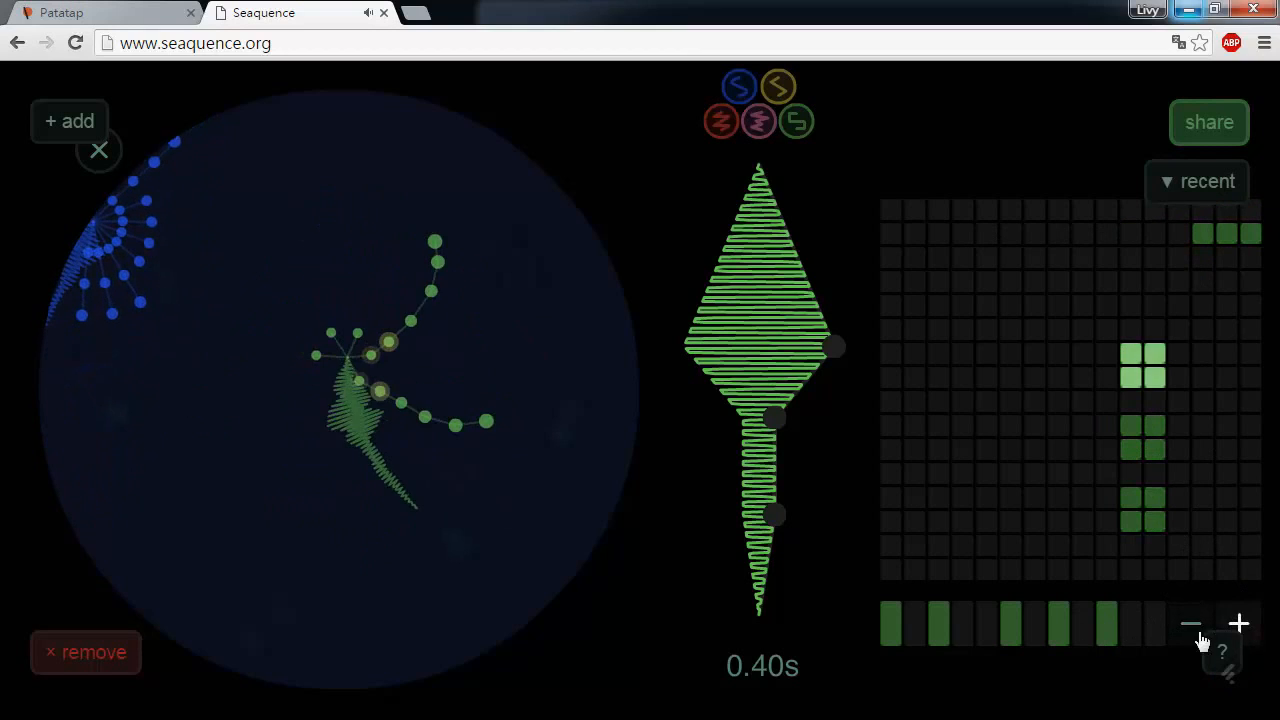
# Step: Try a higher octave on the green creature and set it below its original octave
pyautogui.click(1237, 622)
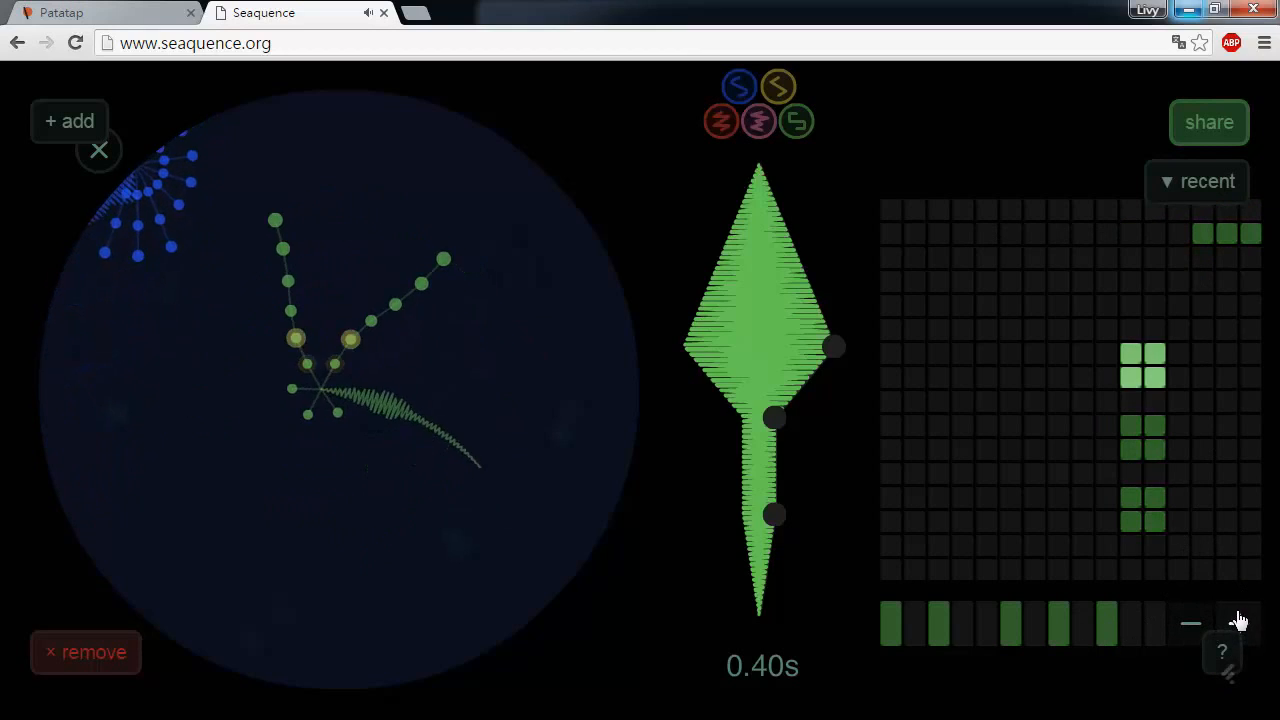
pyautogui.click(1190, 630)
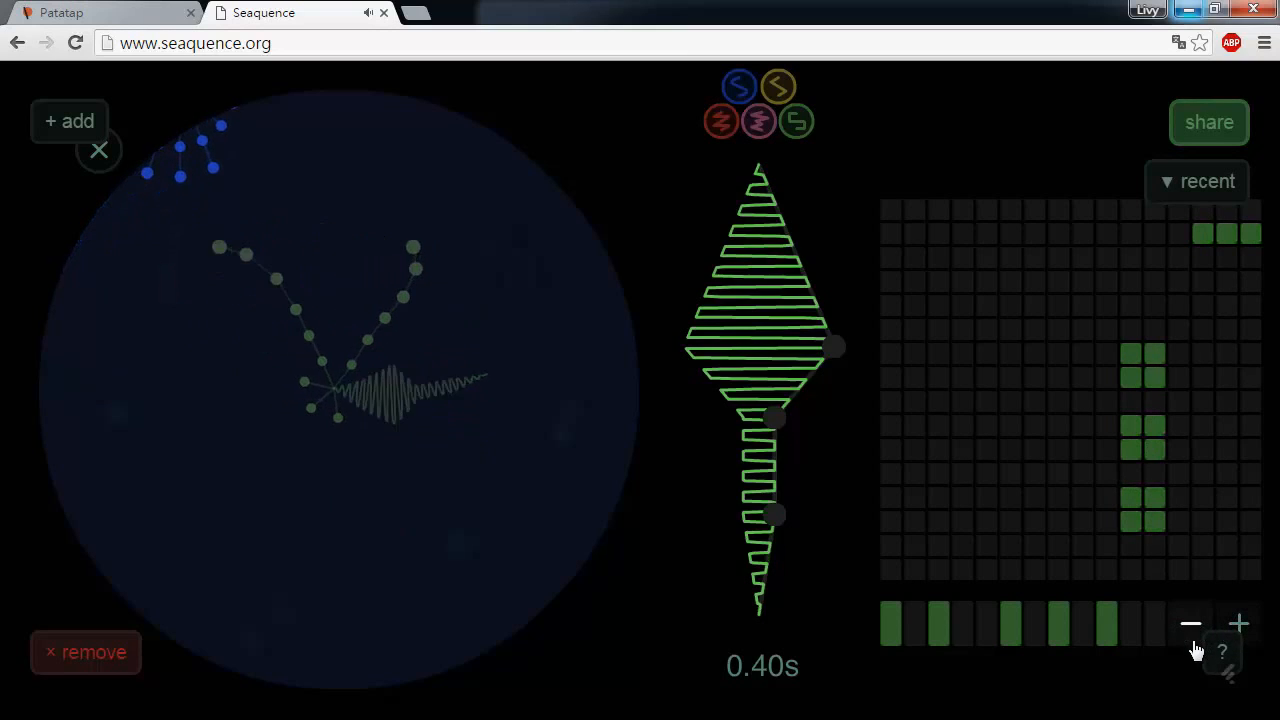
pyautogui.click(1195, 652)
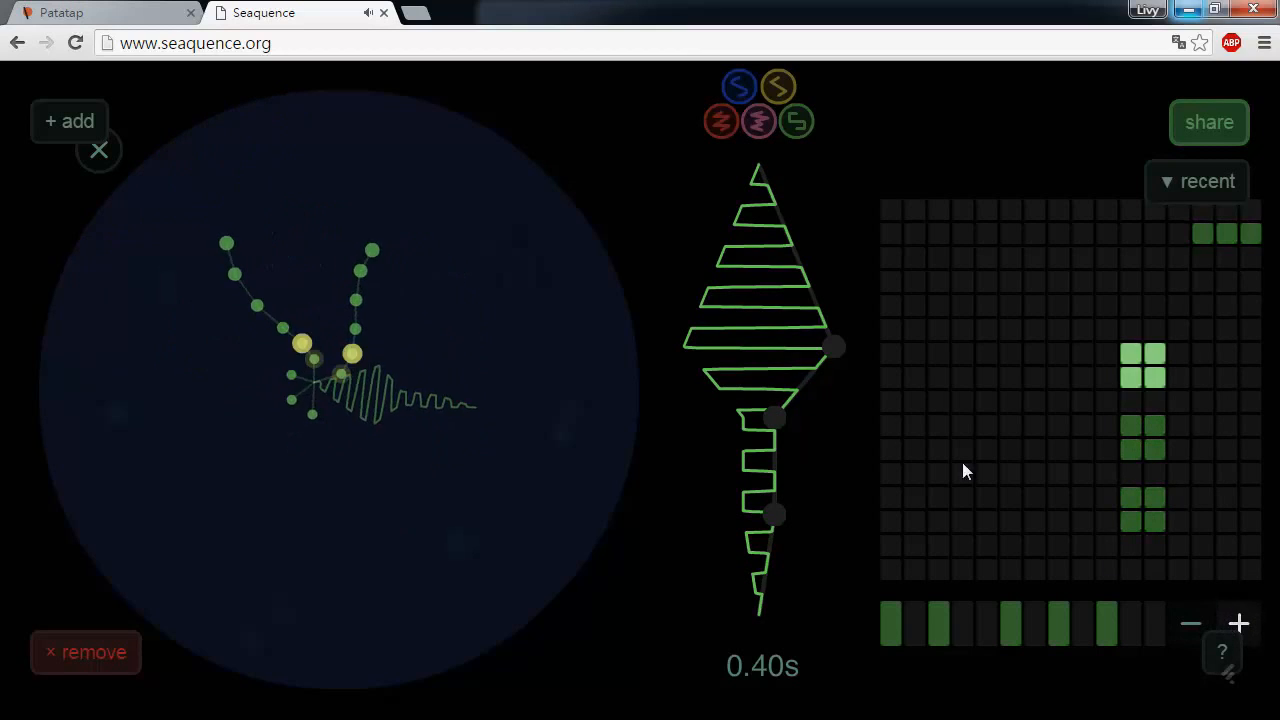
# Step: Add a red-waveform creature with notes in column 7, rows 9 to 11, and a note pair in row 14, columns 9 and 10
pyautogui.click(66, 123)
pyautogui.click(758, 122)
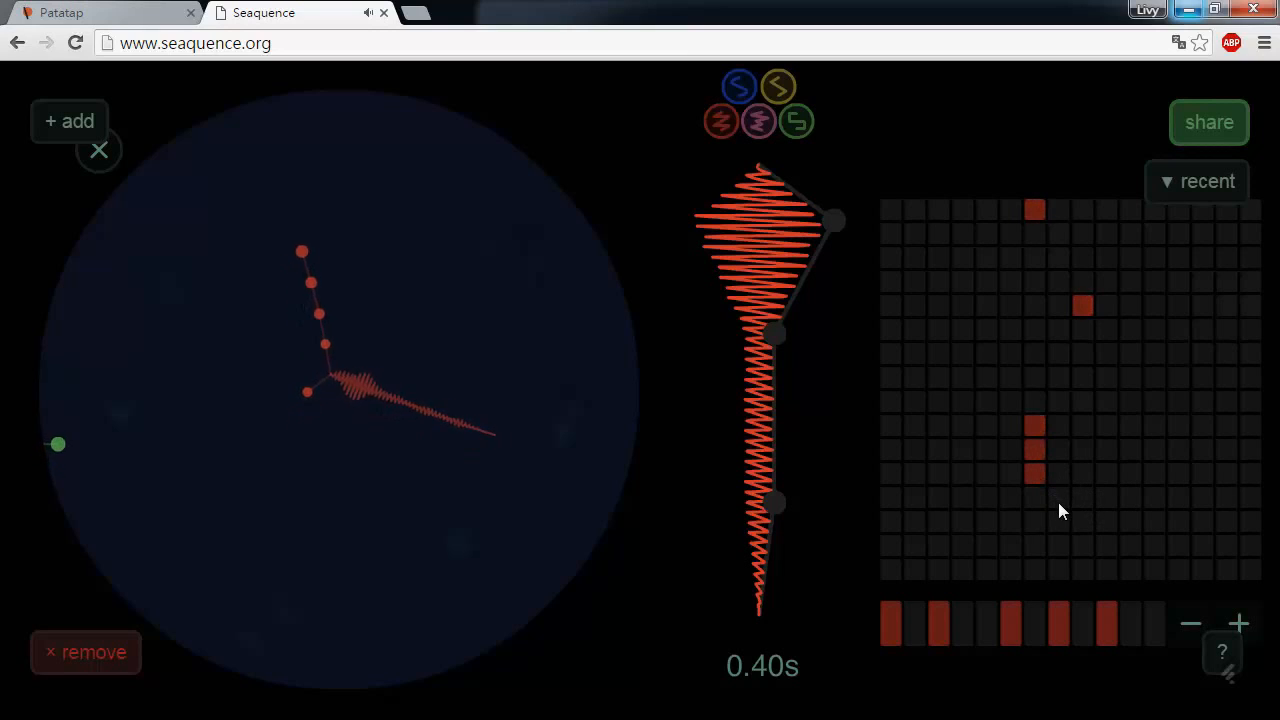
pyautogui.click(1085, 545)
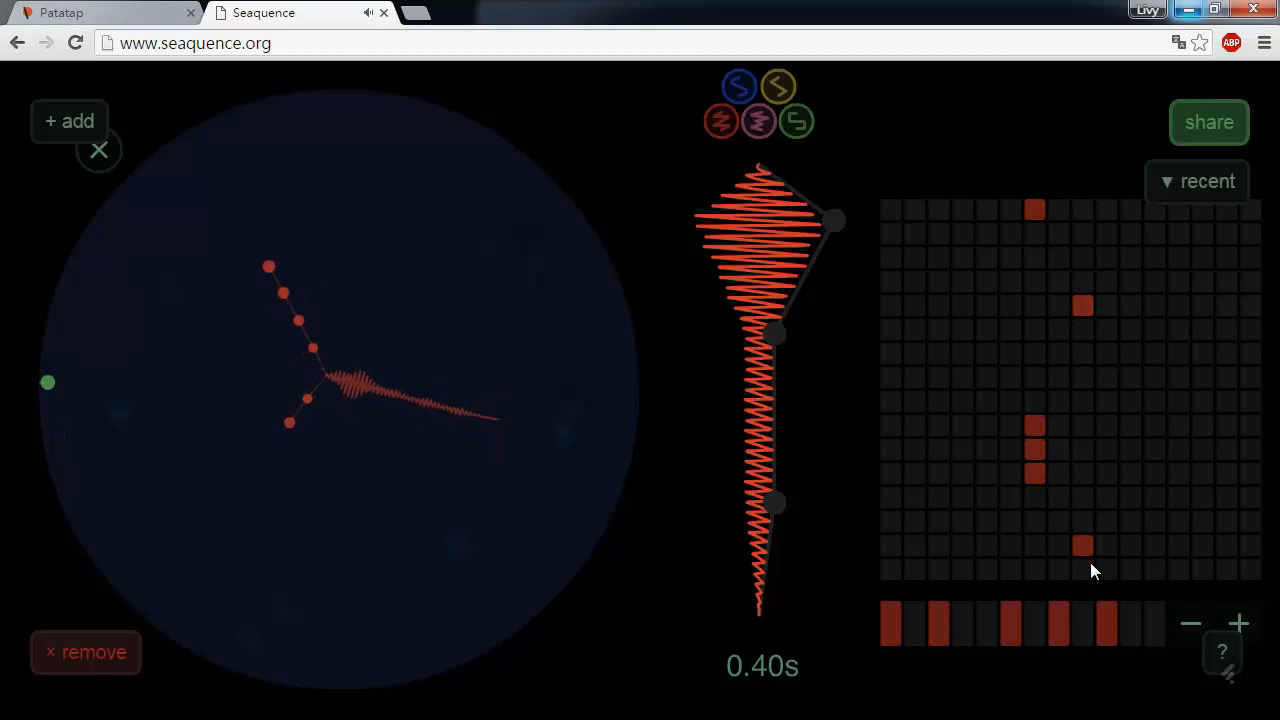
pyautogui.click(1083, 521)
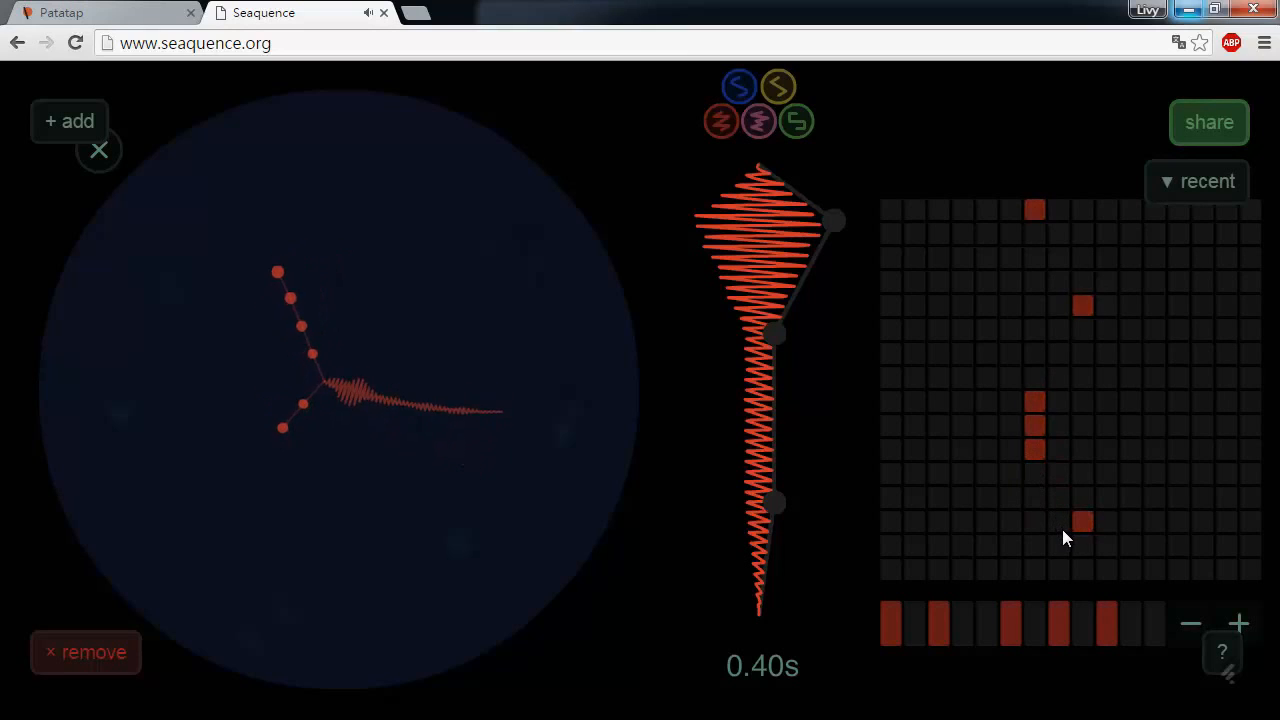
pyautogui.click(1133, 524)
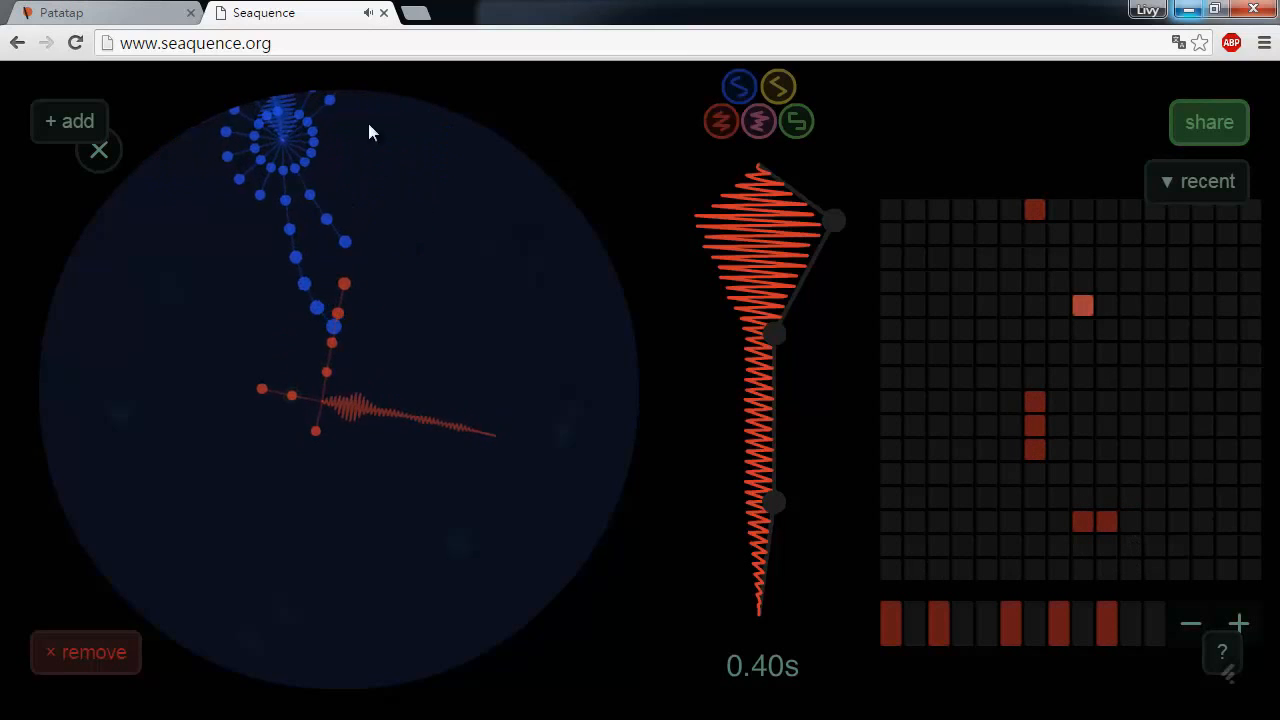
# Step: Add another creature, try the blue and red waveforms on it, and set it to the pink one
pyautogui.click(741, 94)
pyautogui.click(727, 129)
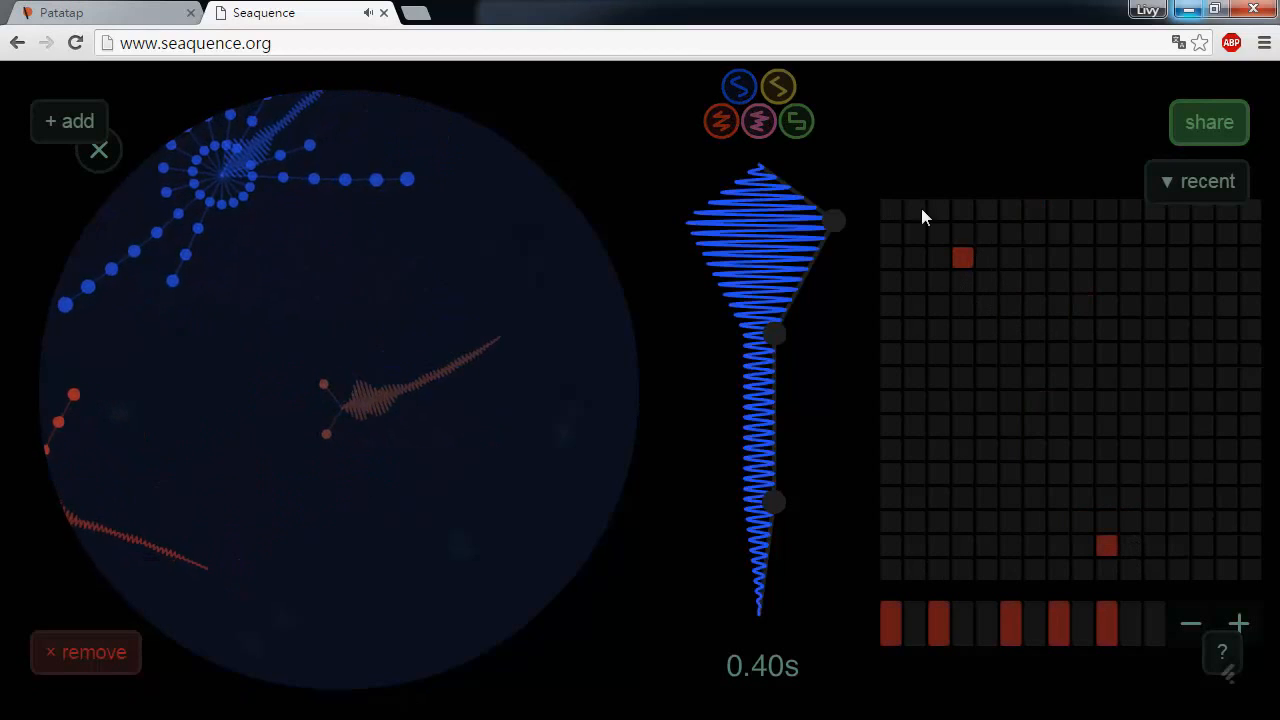
pyautogui.click(758, 126)
# Step: Try a three-column note block in the grid's upper-left area and replace it with notes in columns 8 and 9, rows 9 to 13
pyautogui.moveTo(962, 282); pyautogui.dragTo(969, 346)
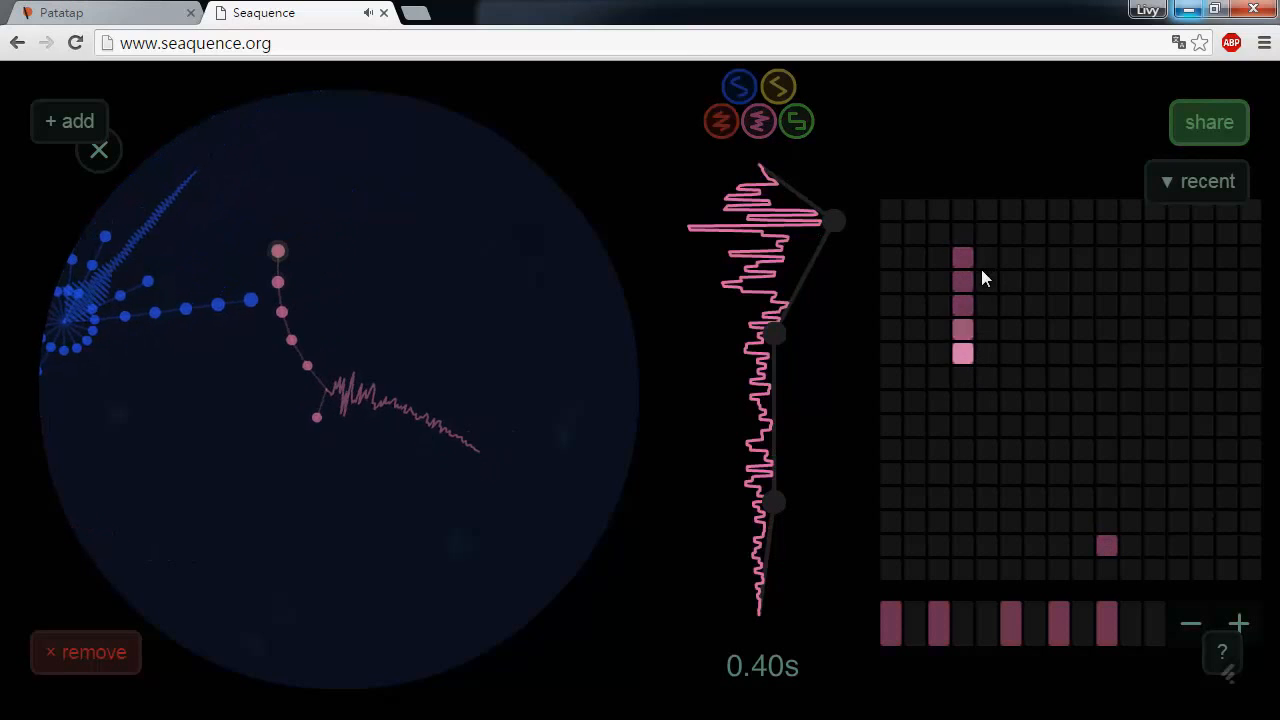
pyautogui.moveTo(981, 262)
pyautogui.mouseDown()
pyautogui.moveTo(985, 306)
pyautogui.moveTo(942, 335)
pyautogui.mouseUp()
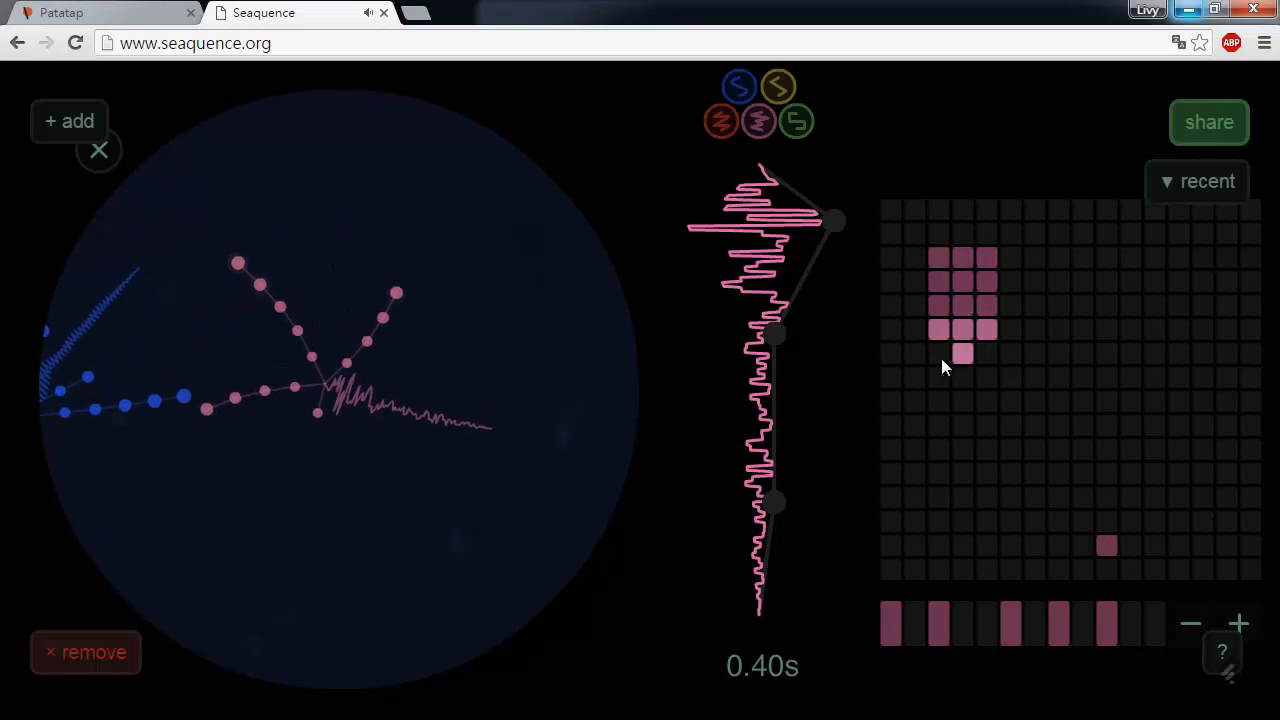
pyautogui.click(969, 353)
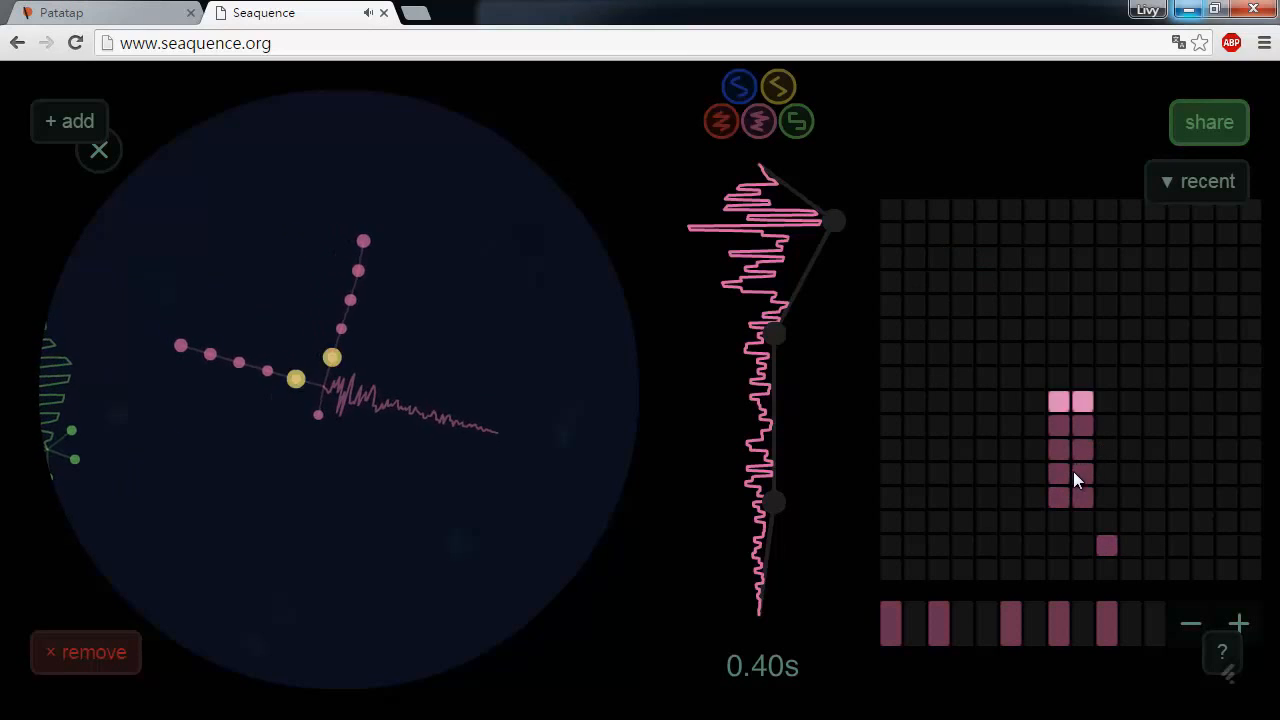
# Step: Remove the stray lower-right note and reshape the two-column block to span rows 10 to 16
pyautogui.click(1105, 547)
pyautogui.moveTo(1080, 524)
pyautogui.mouseDown()
pyautogui.moveTo(1061, 547)
pyautogui.moveTo(1079, 572)
pyautogui.mouseUp()
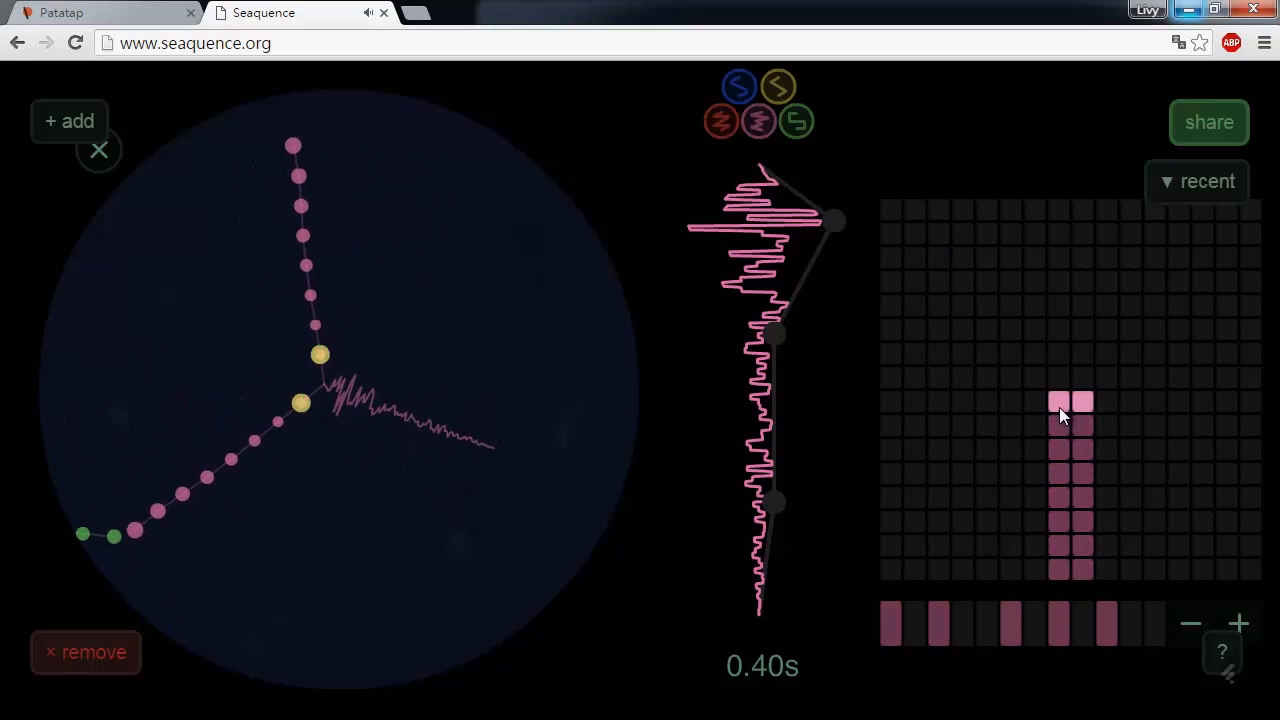
pyautogui.moveTo(1061, 403); pyautogui.dragTo(1081, 403)
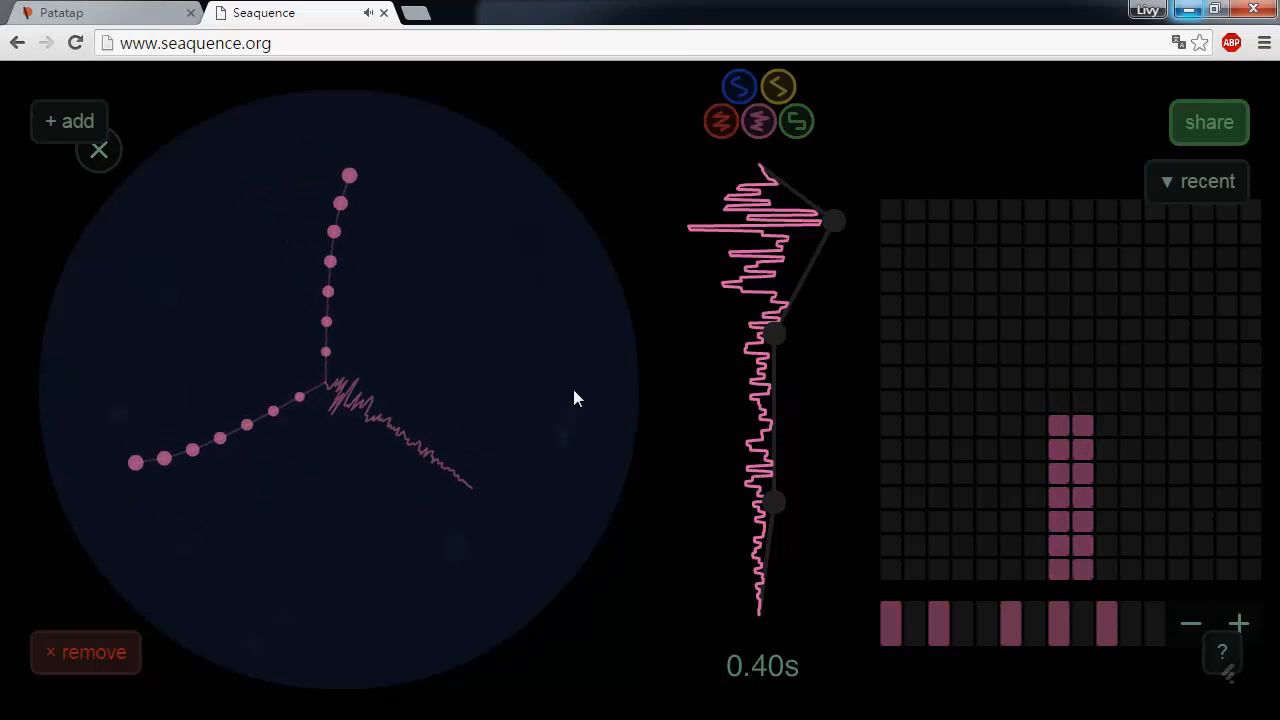
# Step: Return to the full dish and move the blue creature to the right edge and the pink and green ones toward the left
pyautogui.click(101, 160)
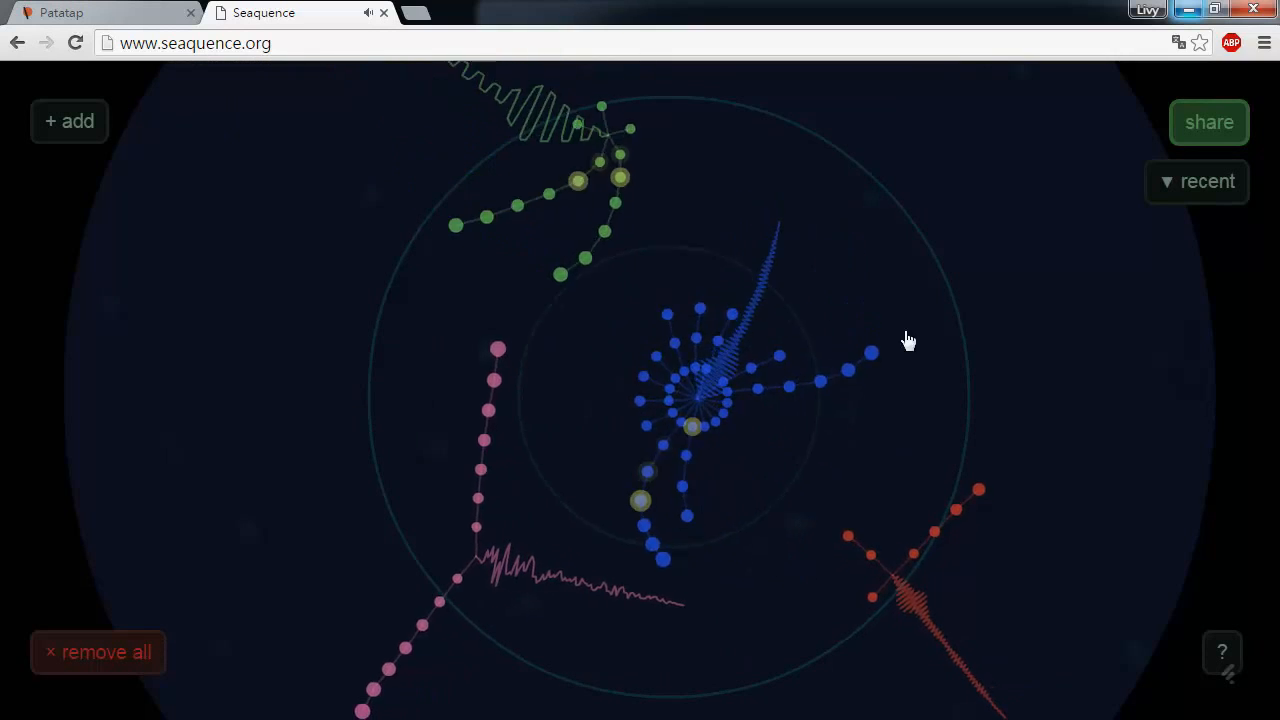
pyautogui.moveTo(908, 341); pyautogui.dragTo(1109, 411)
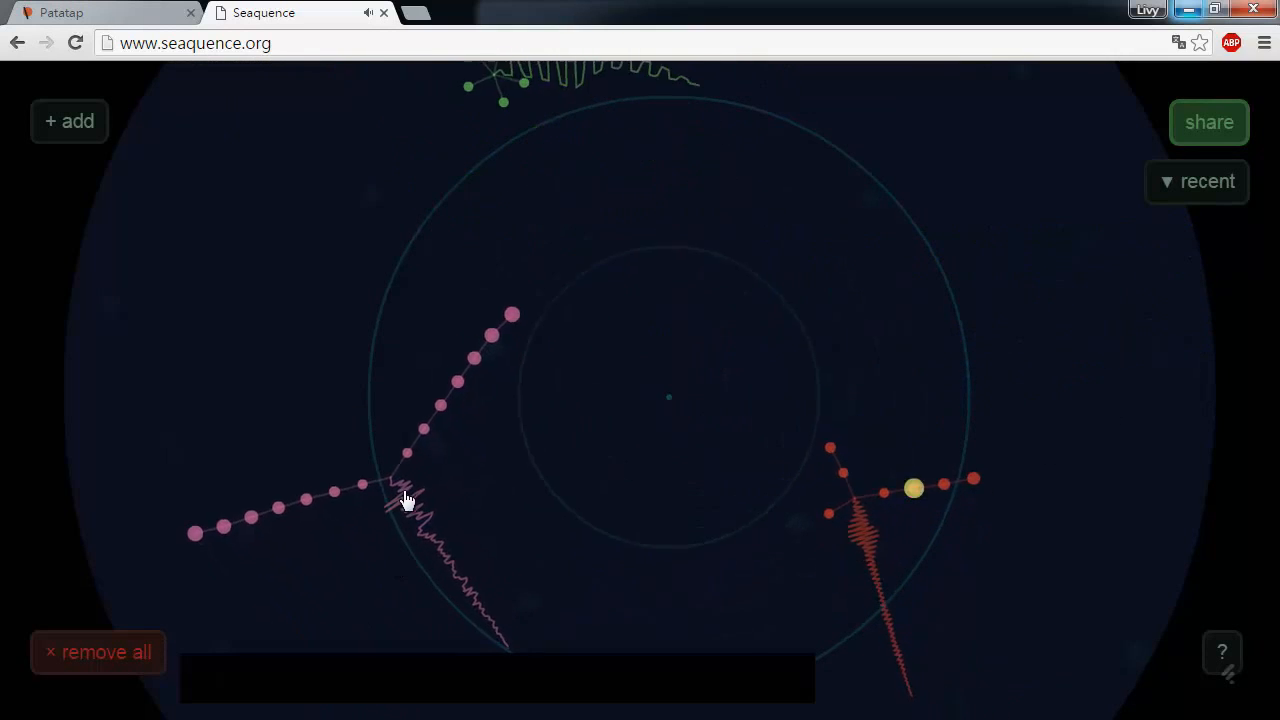
pyautogui.moveTo(405, 500); pyautogui.dragTo(43, 334)
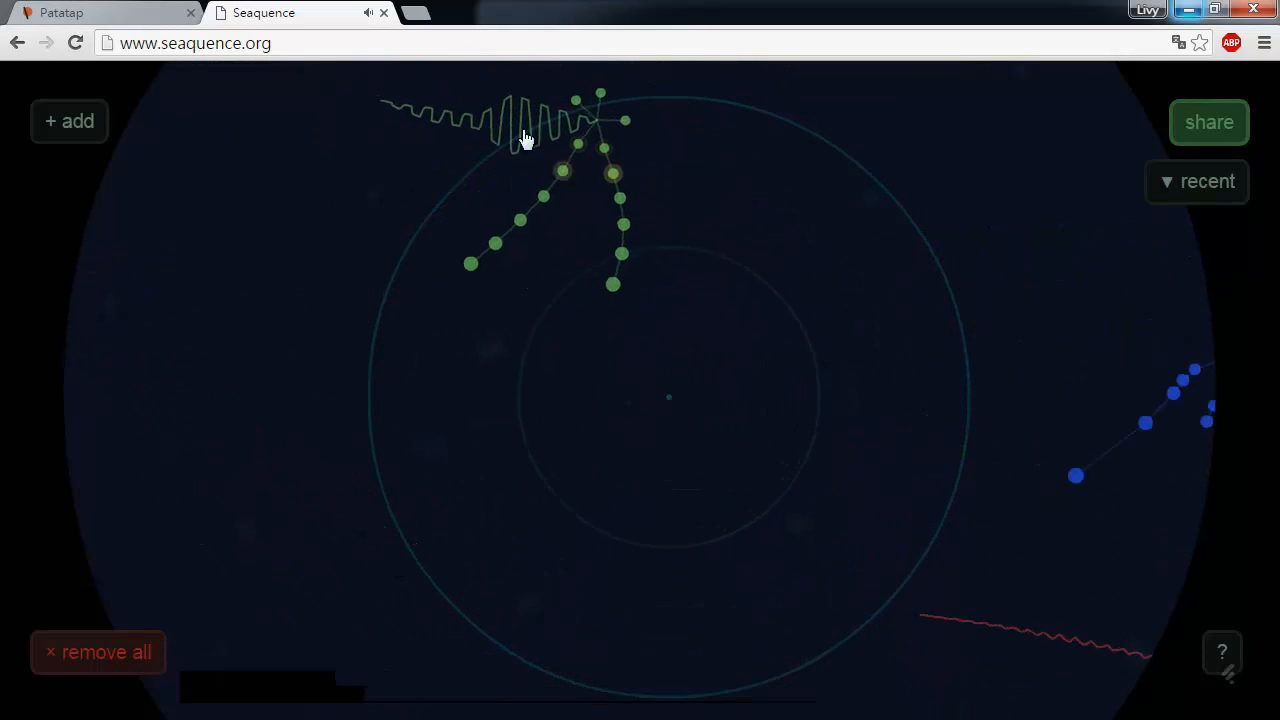
pyautogui.moveTo(526, 138); pyautogui.dragTo(366, 163)
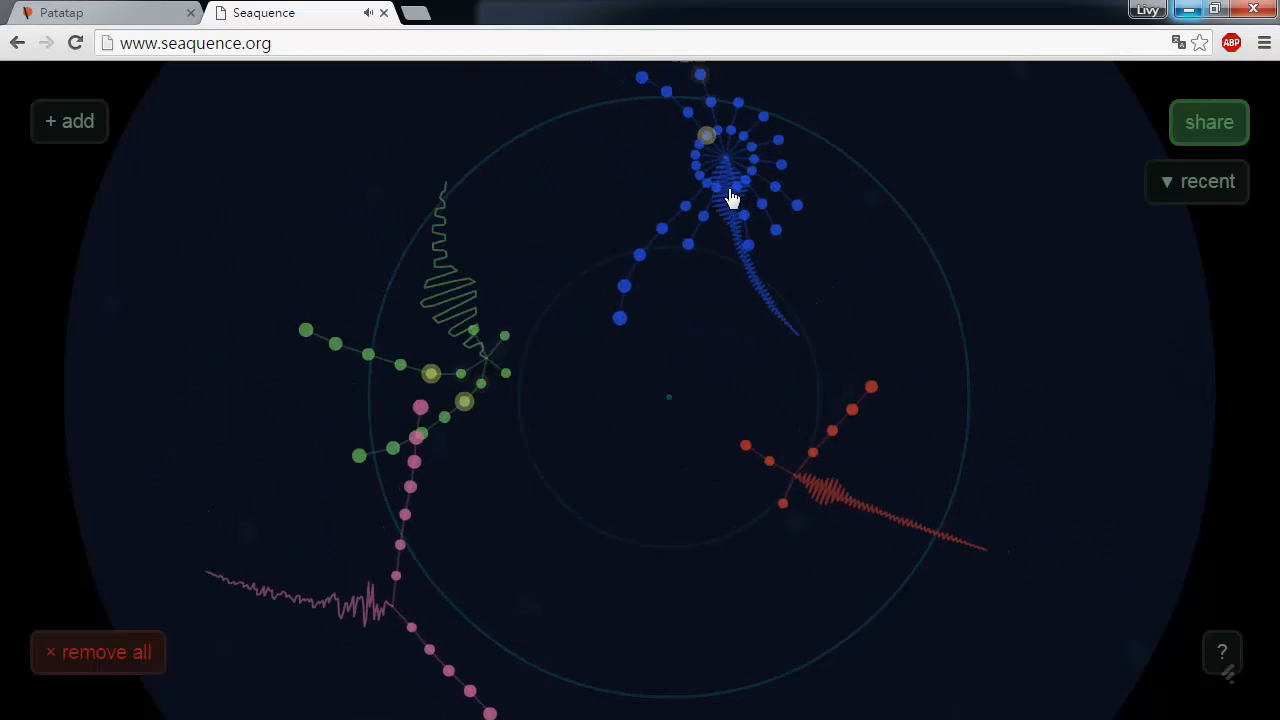
# Step: Open the blue creature for editing
pyautogui.click(703, 130)
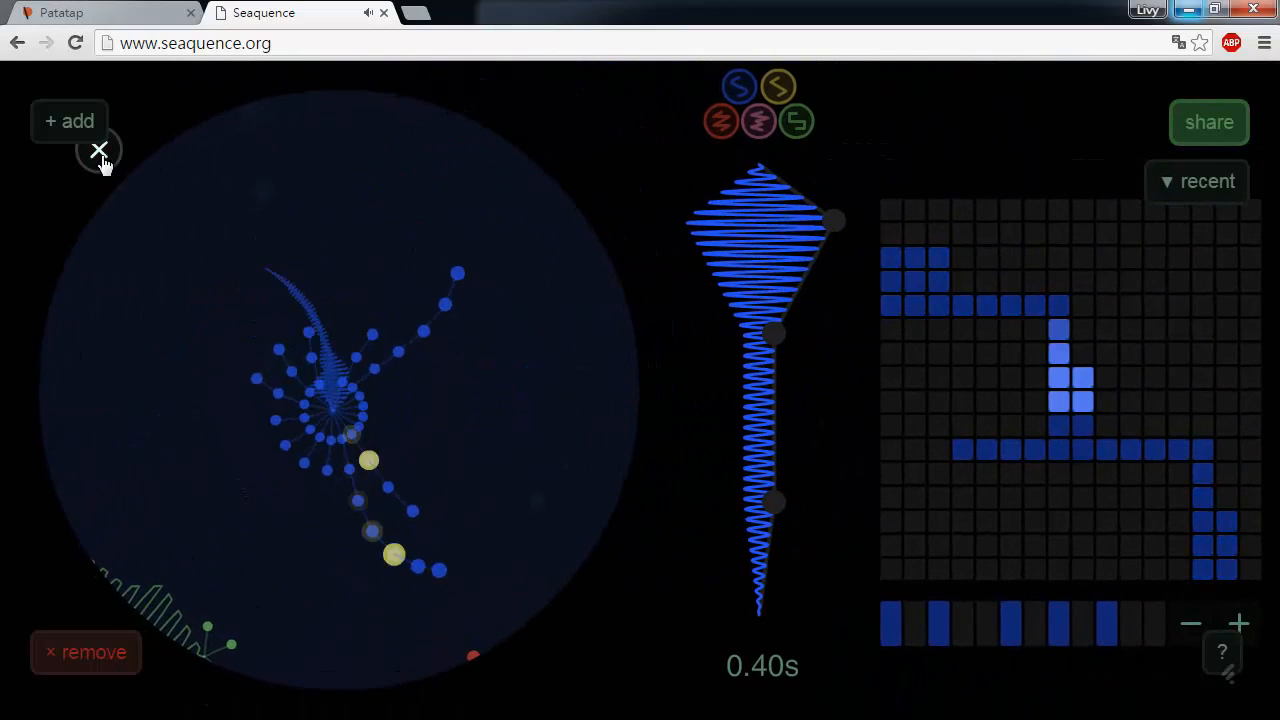
# Step: Leave the blue creature's editing view and remove all creatures from the dish
pyautogui.click(100, 151)
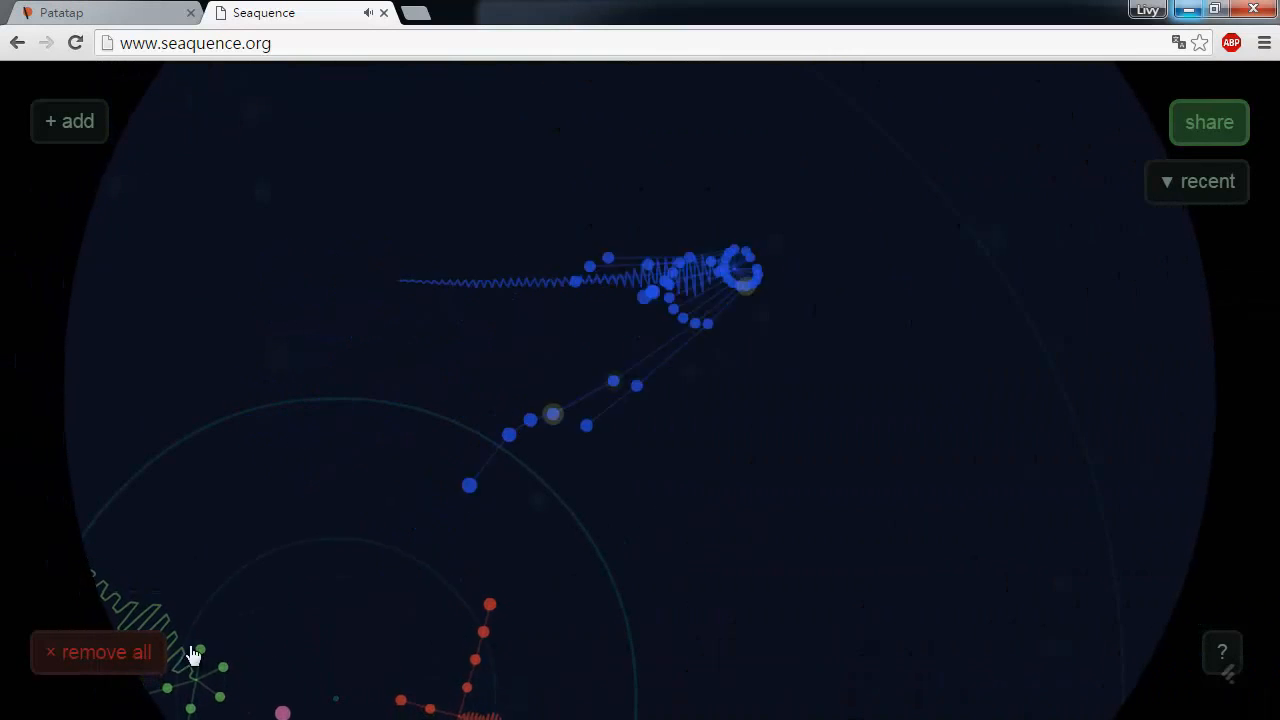
pyautogui.click(100, 655)
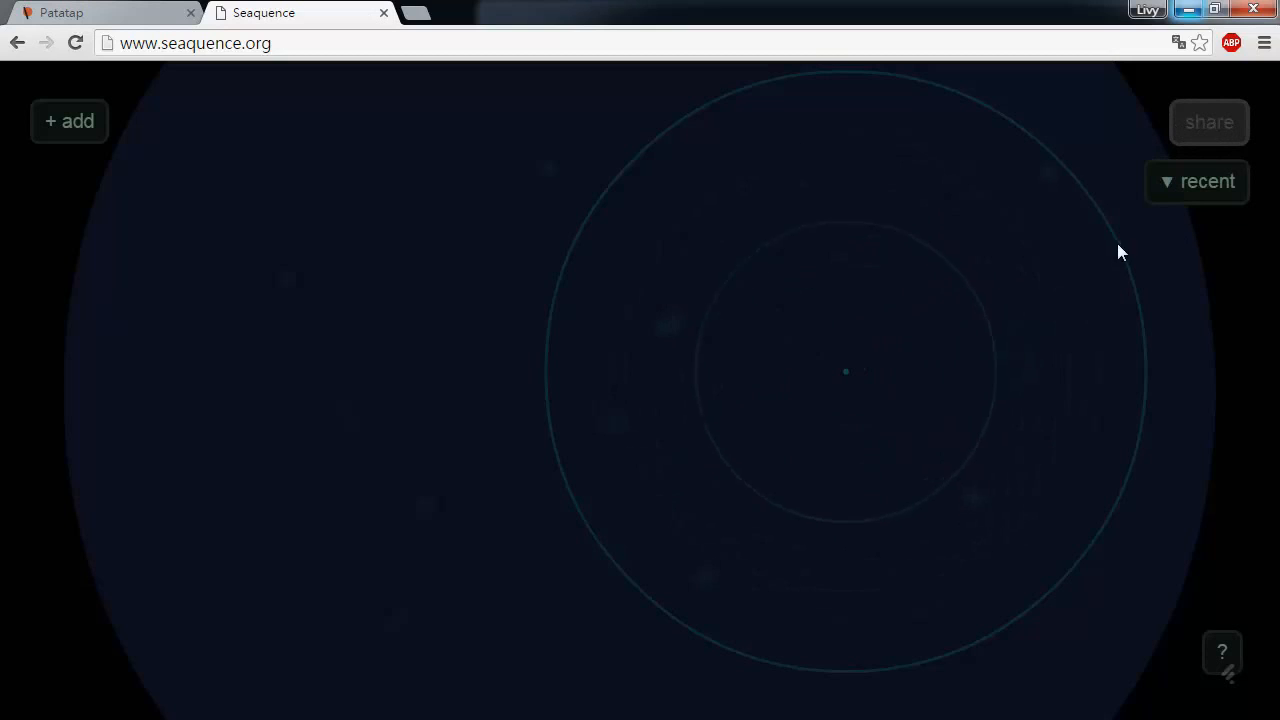
# Step: Browse the recently shared compositions and load the one titled "that's a spice meatball"
pyautogui.click(1180, 186)
pyautogui.click(1199, 189)
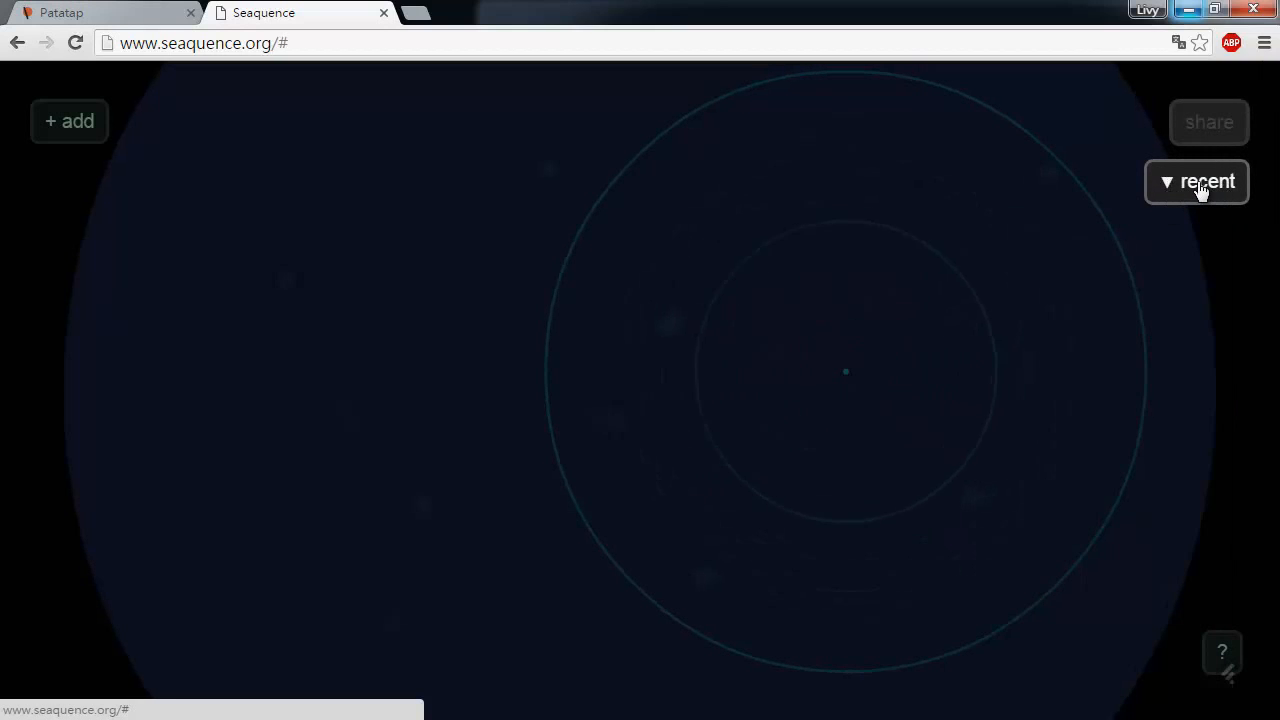
pyautogui.click(1195, 198)
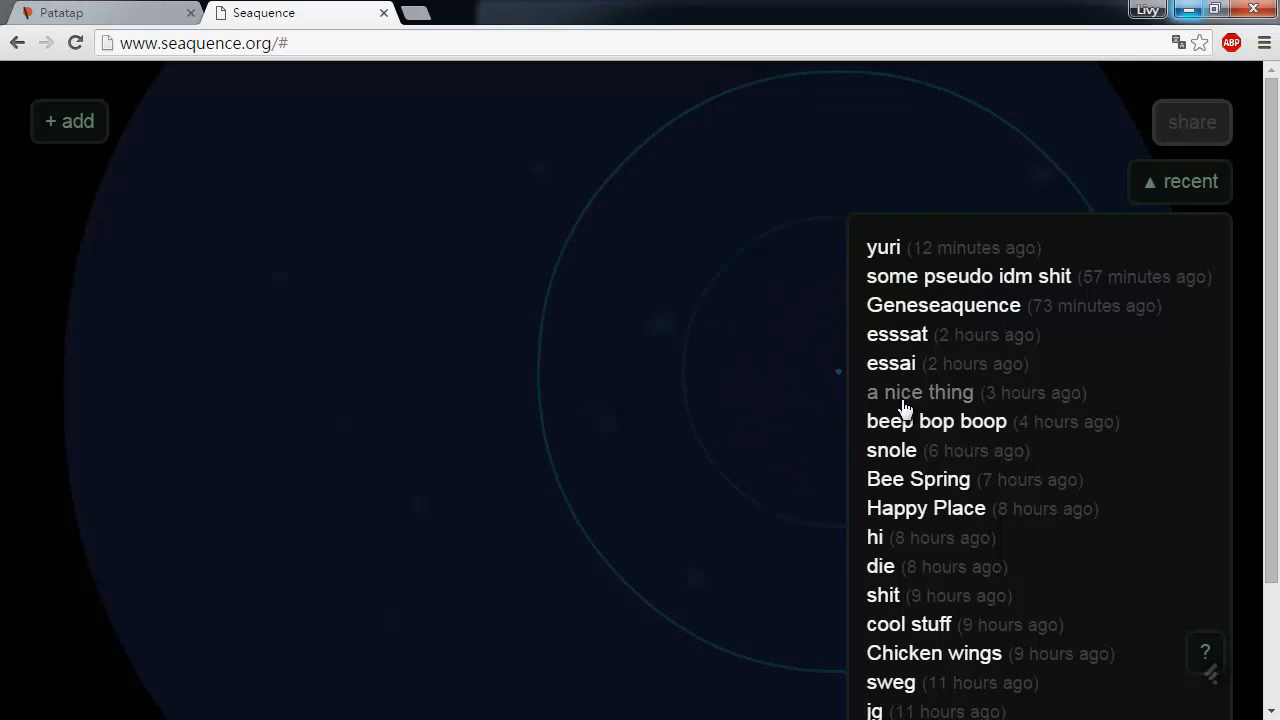
pyautogui.scroll(-3, 968, 537)
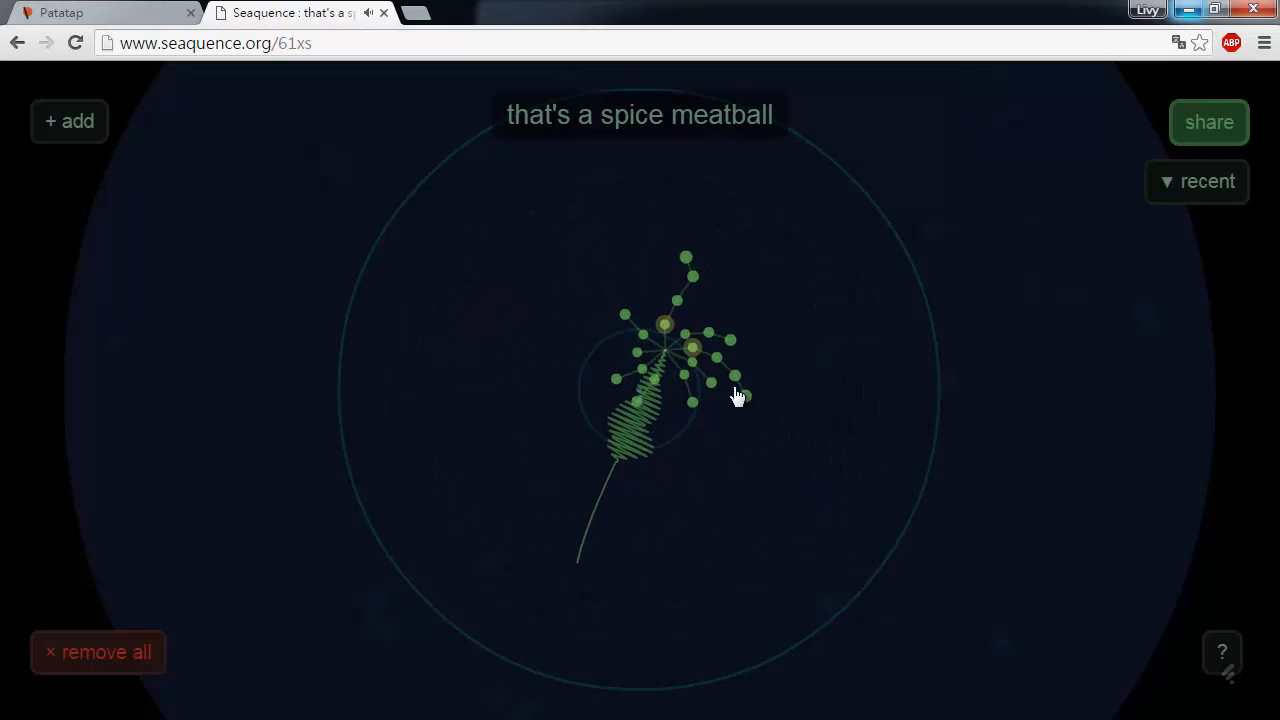
pyautogui.moveTo(863, 334); pyautogui.dragTo(1200, 427)
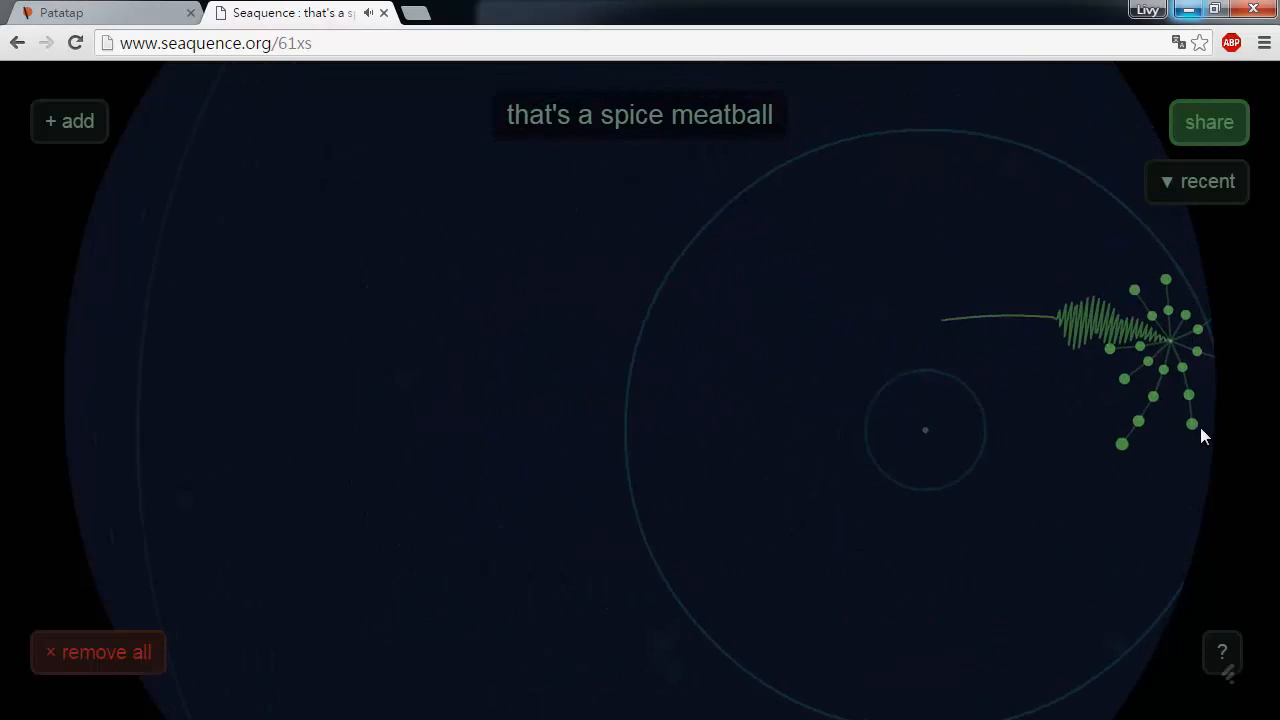